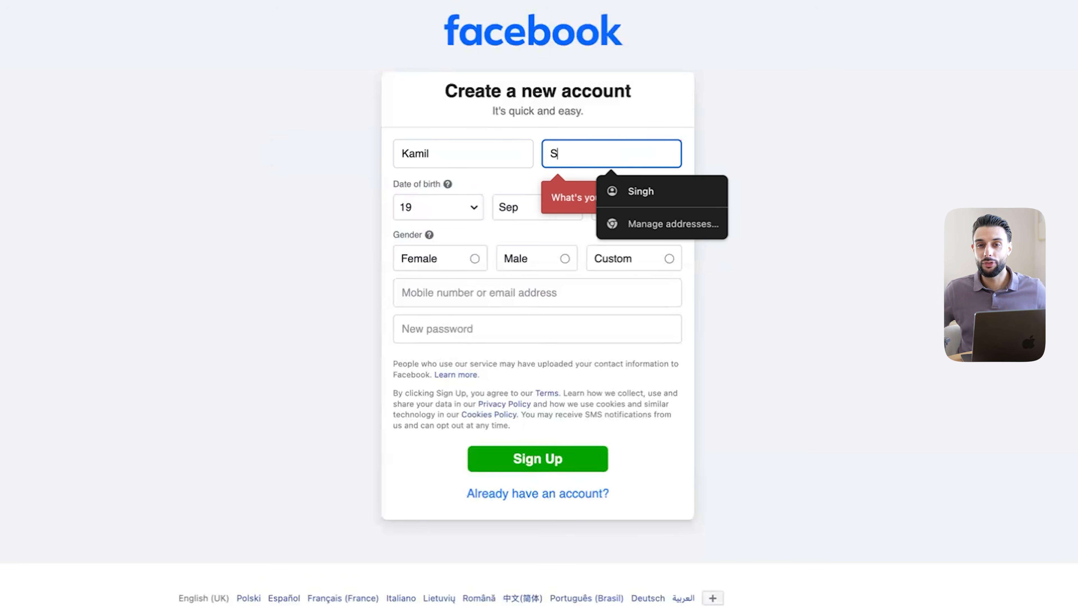
Type the surname into the sign-up form, correcting the mistyped letters
text(ataa)
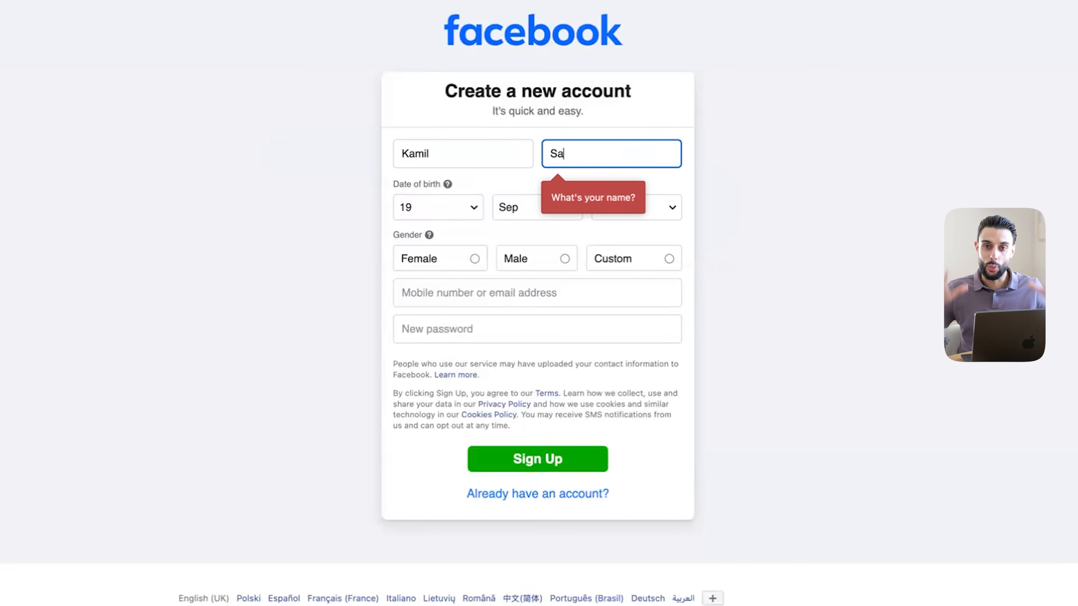
key(BackSpace)
key(BackSpace)
text(tar)
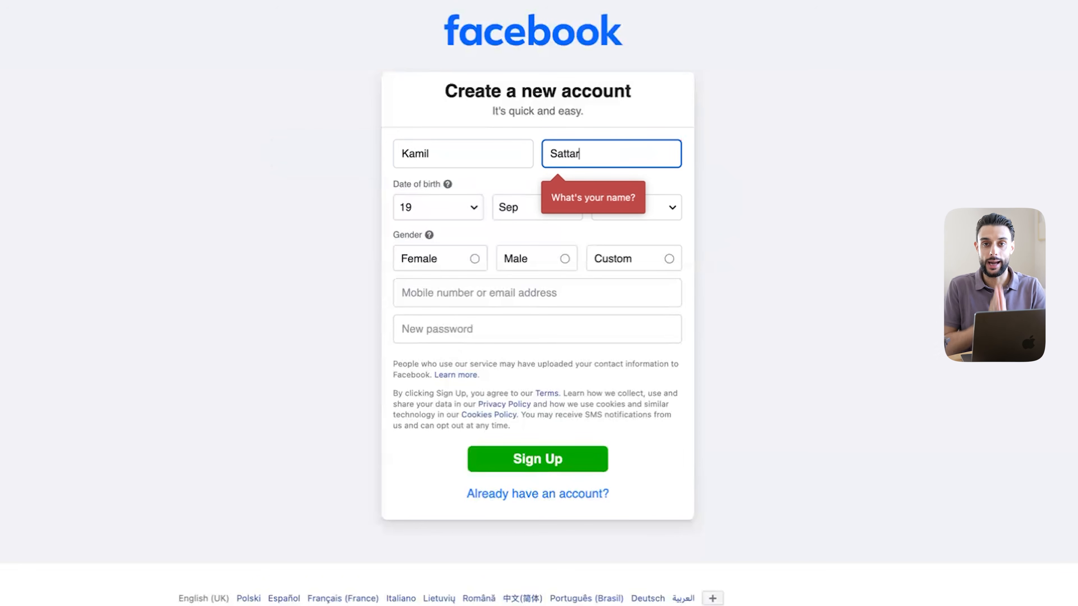
click(385, 191)
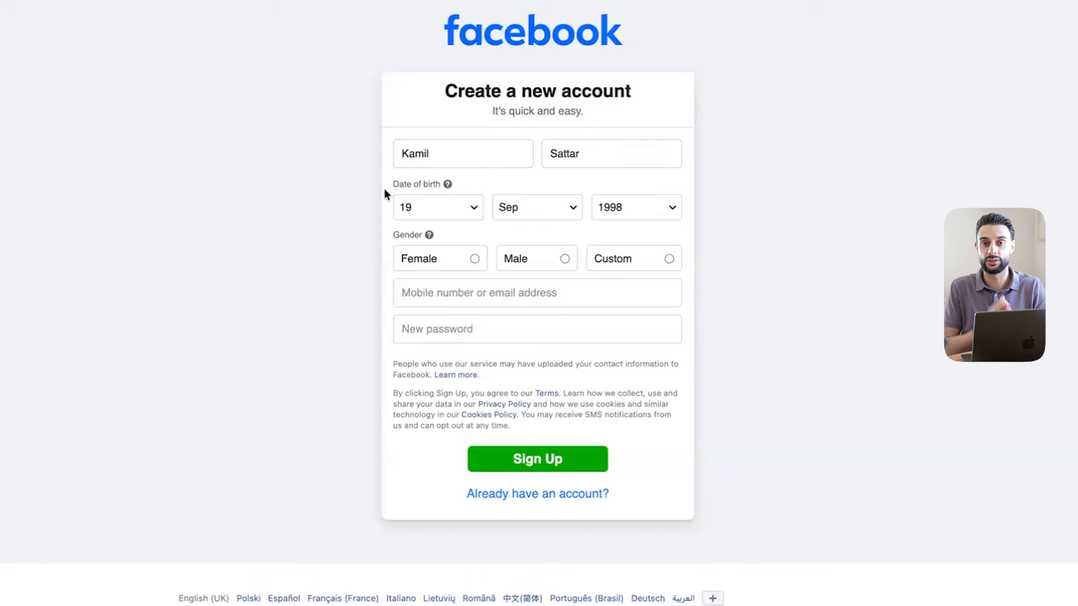
click(455, 207)
click(453, 206)
click(526, 209)
click(542, 163)
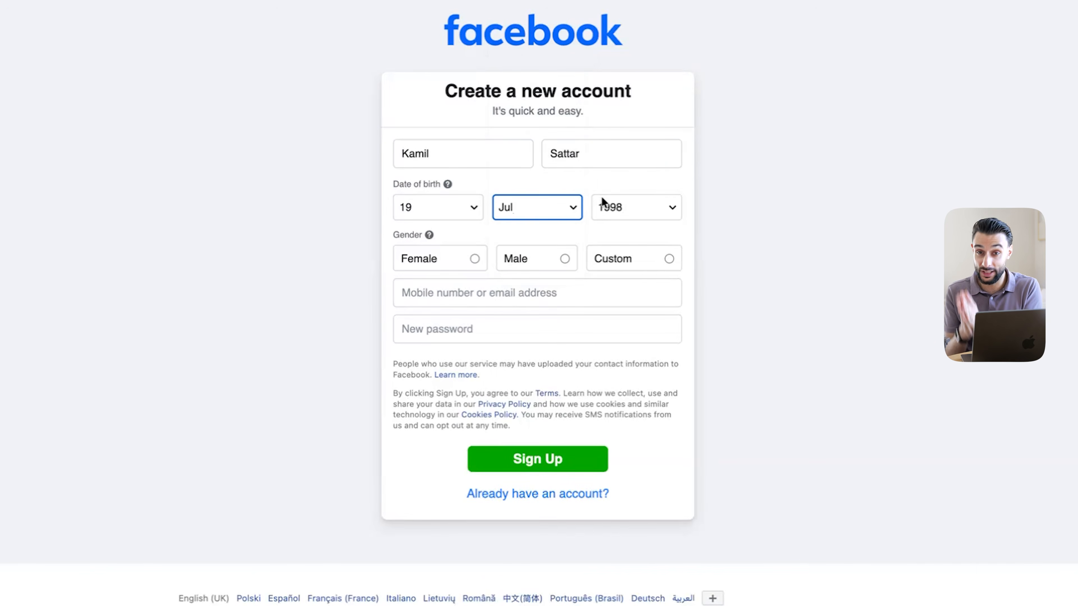
click(619, 208)
click(622, 259)
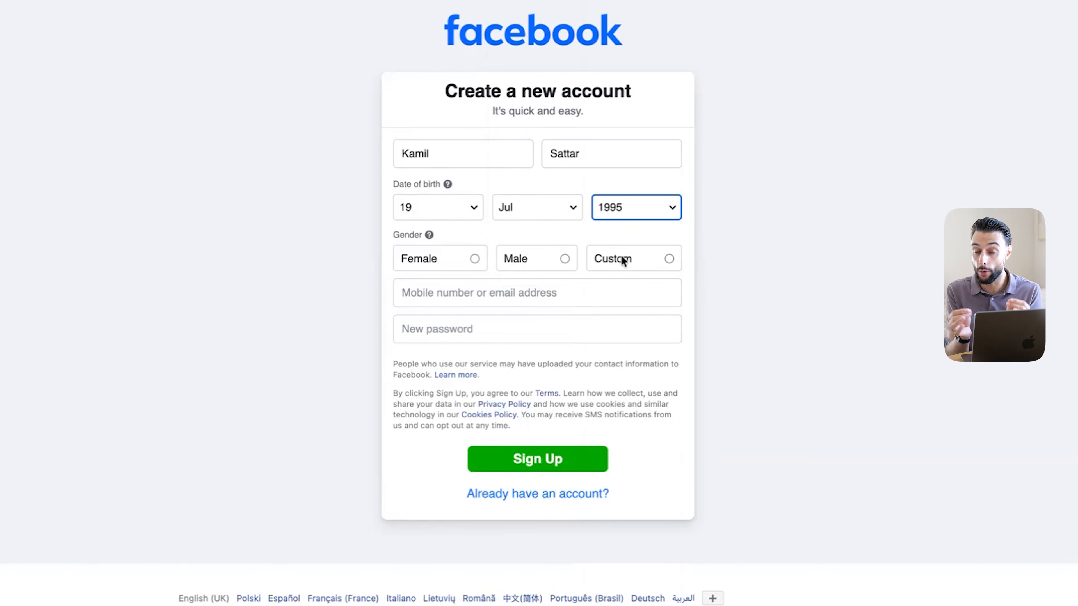
click(566, 260)
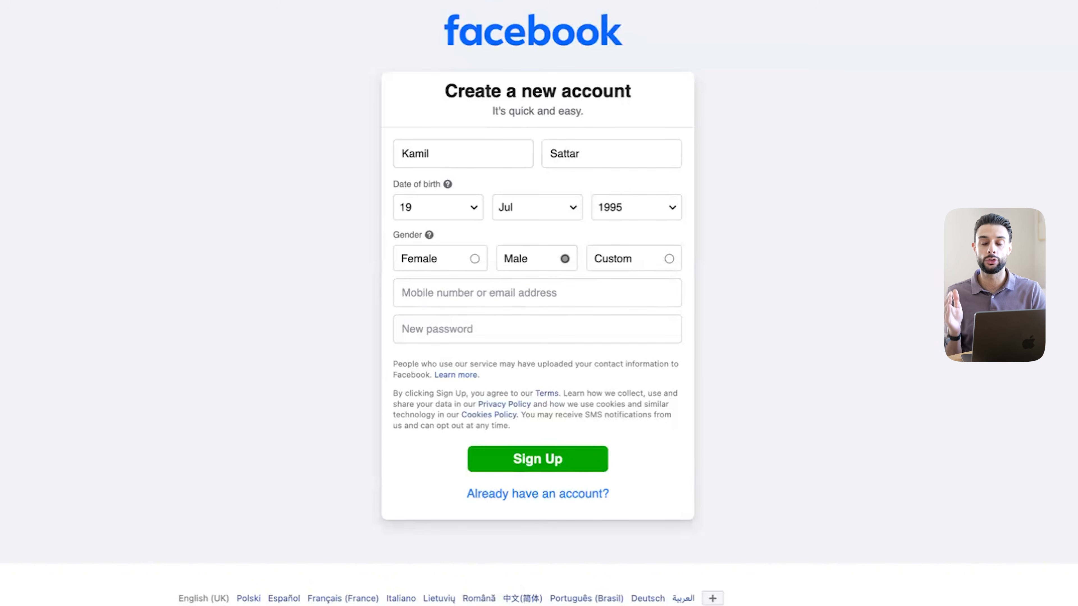
Enter the e-mail address and password, then submit the sign-up
click(531, 293)
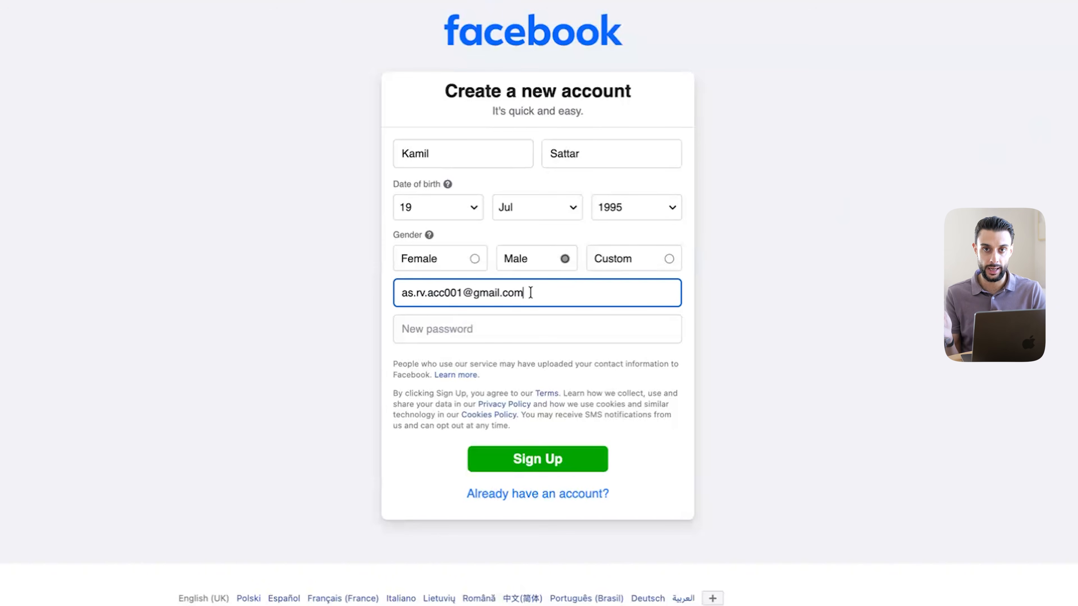
click(376, 306)
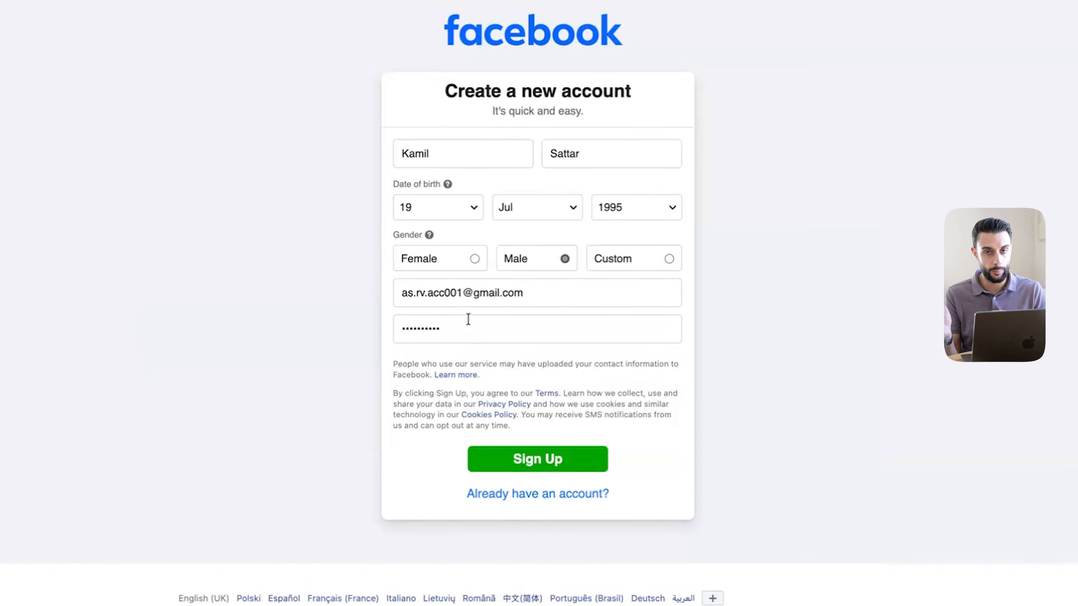
double_click(469, 319)
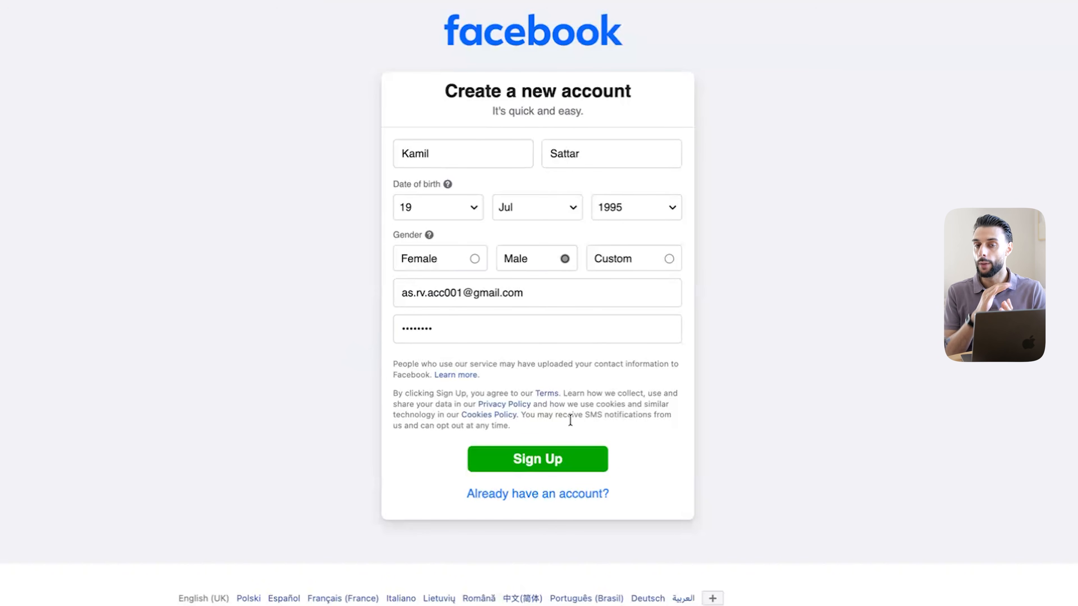
click(565, 462)
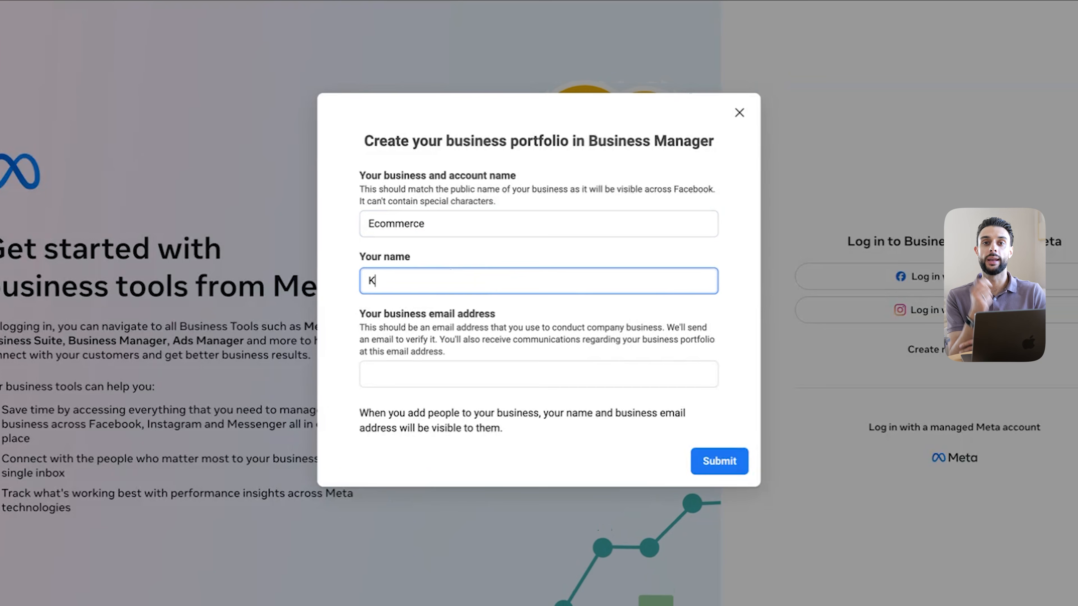
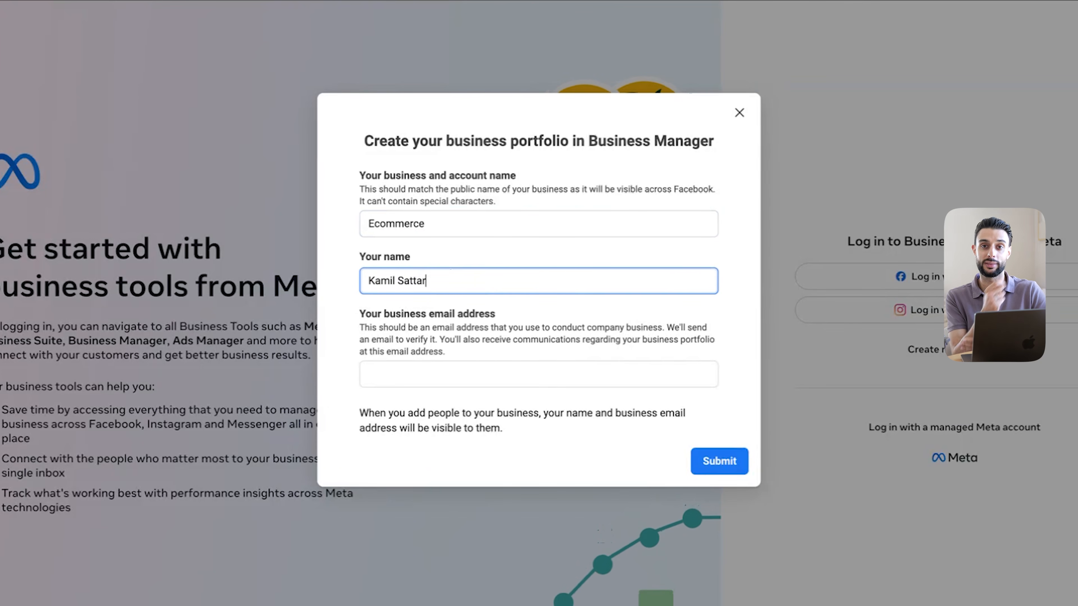
Fill in the owner's name and business e-mail for the Ecommerce portfolio, then dismiss the confirmation
click(433, 382)
text(...)
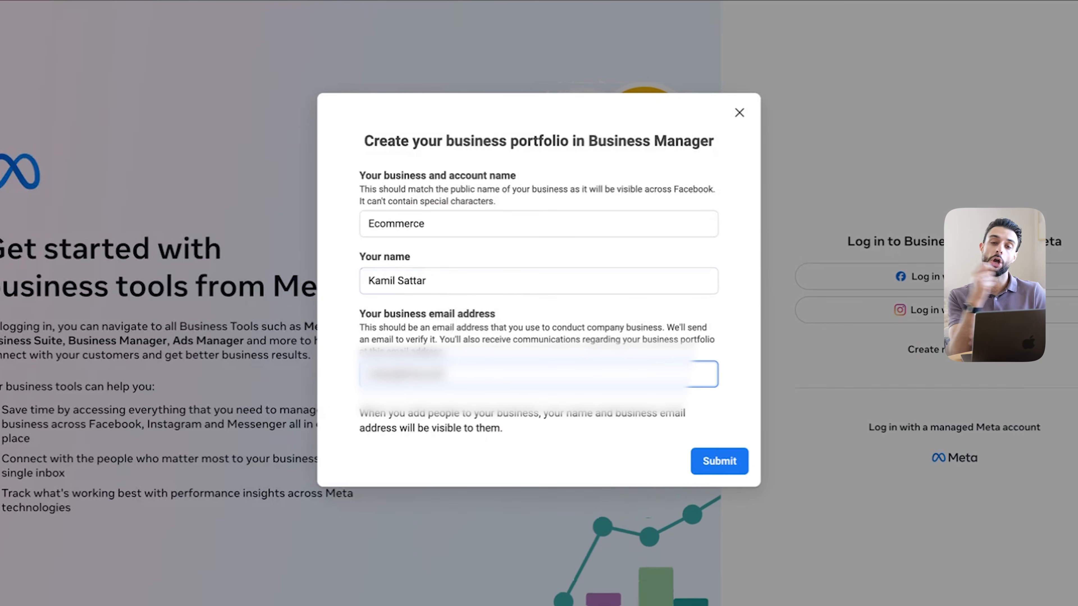
text(...)
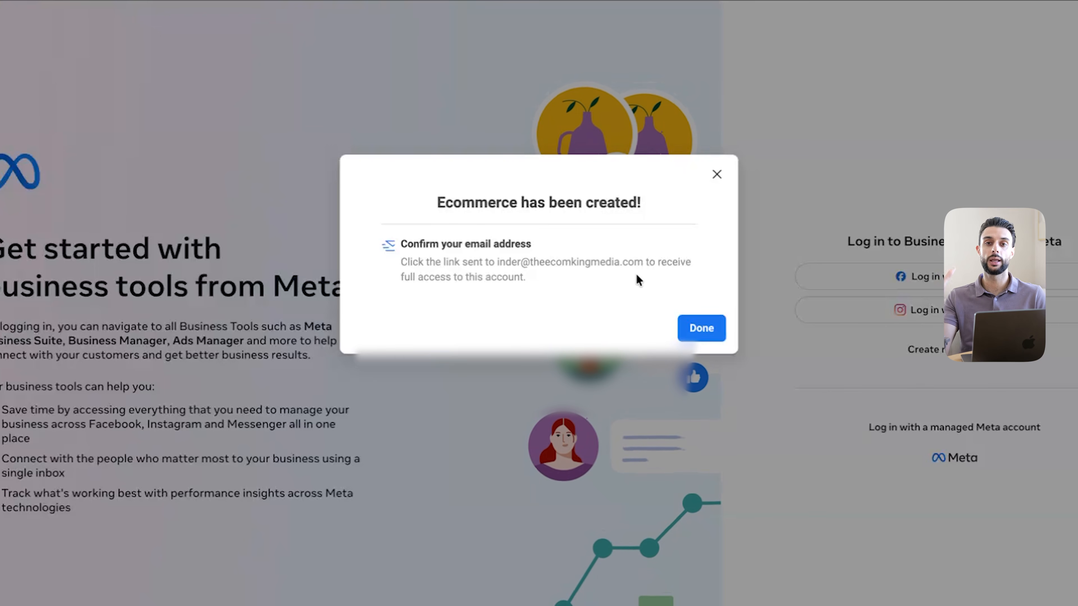
click(706, 326)
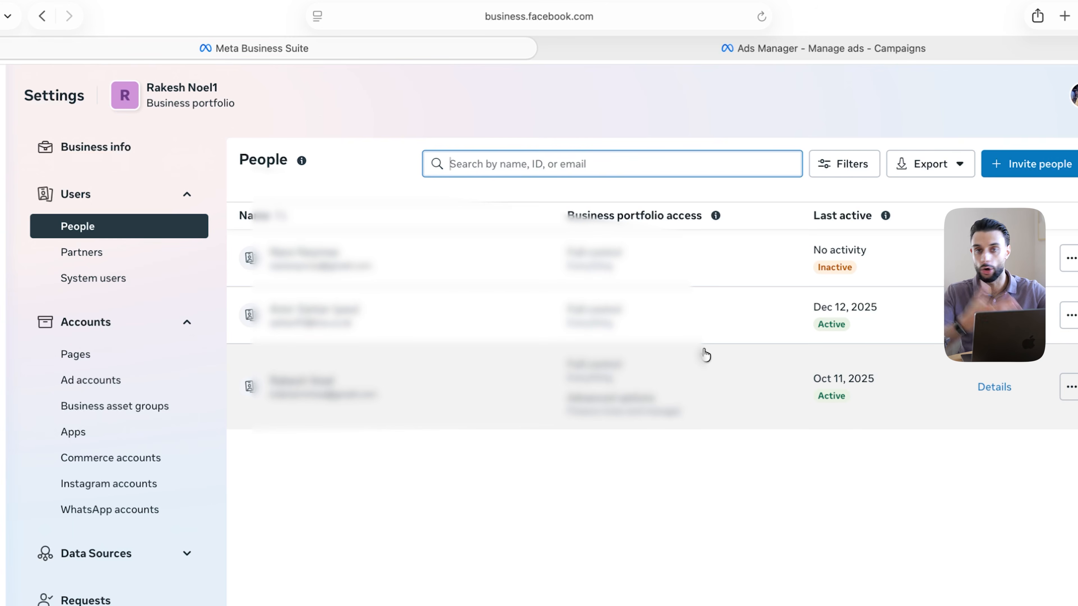
Start creating a new Facebook Page from the Pages section
click(606, 93)
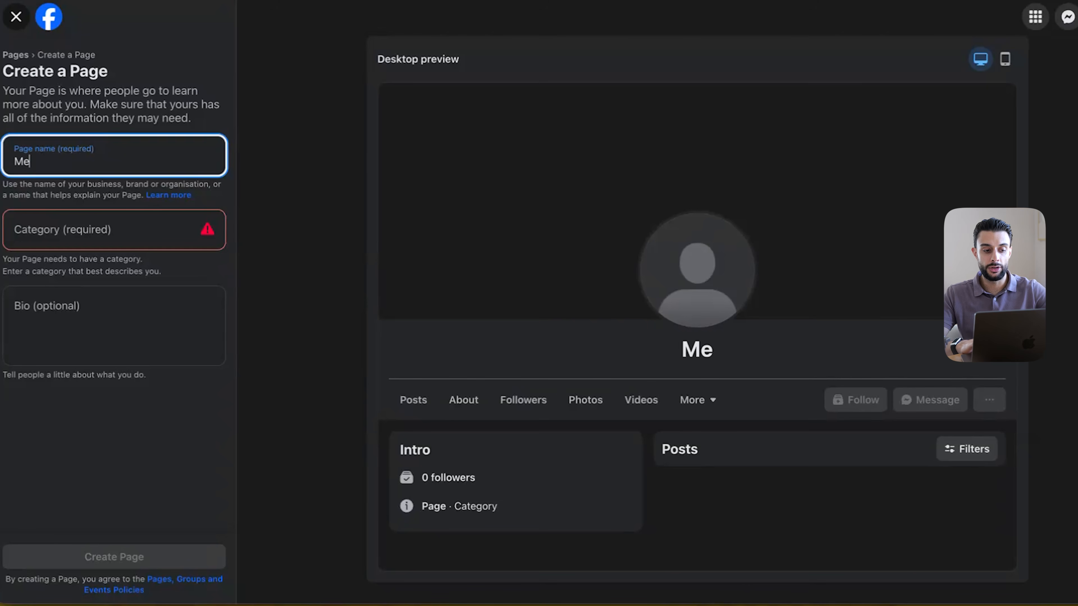
Name the Page MedisphereRestore, choose the Health & wellness website category, and submit it
text(disp)
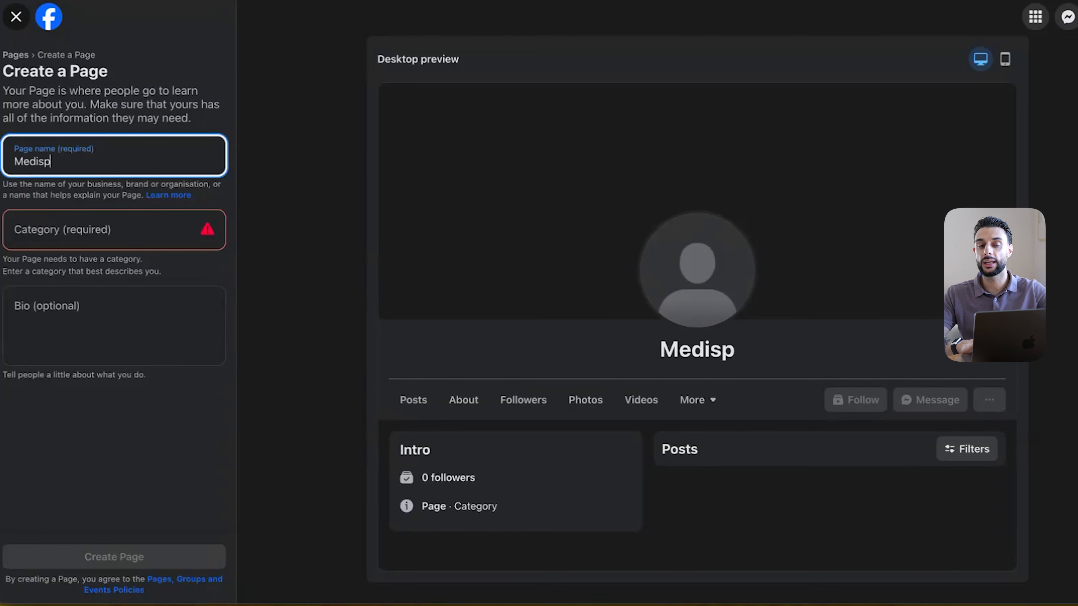
text(here)
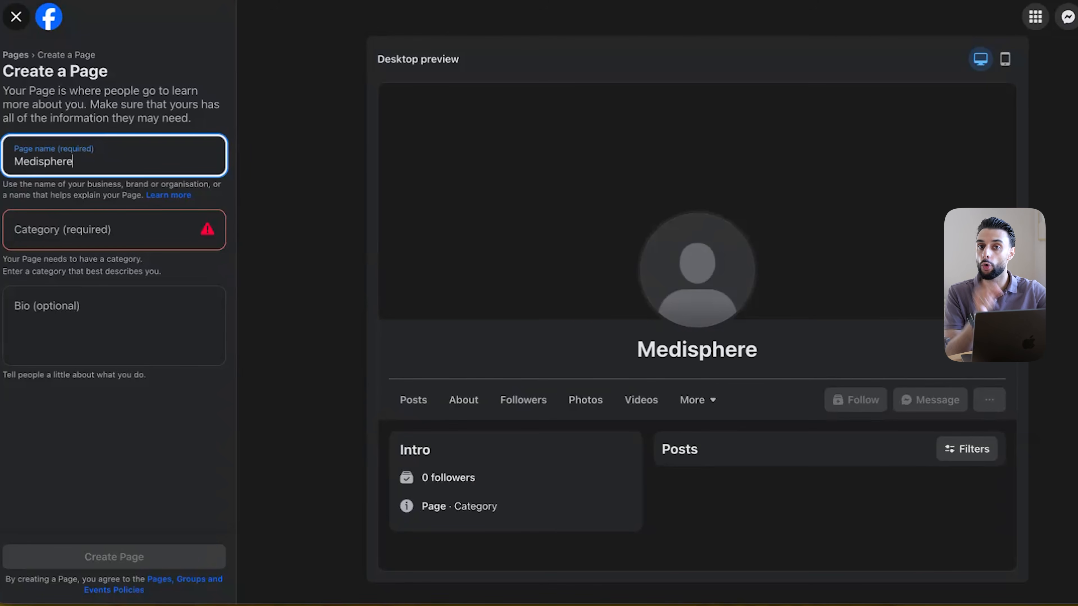
text(Restore)
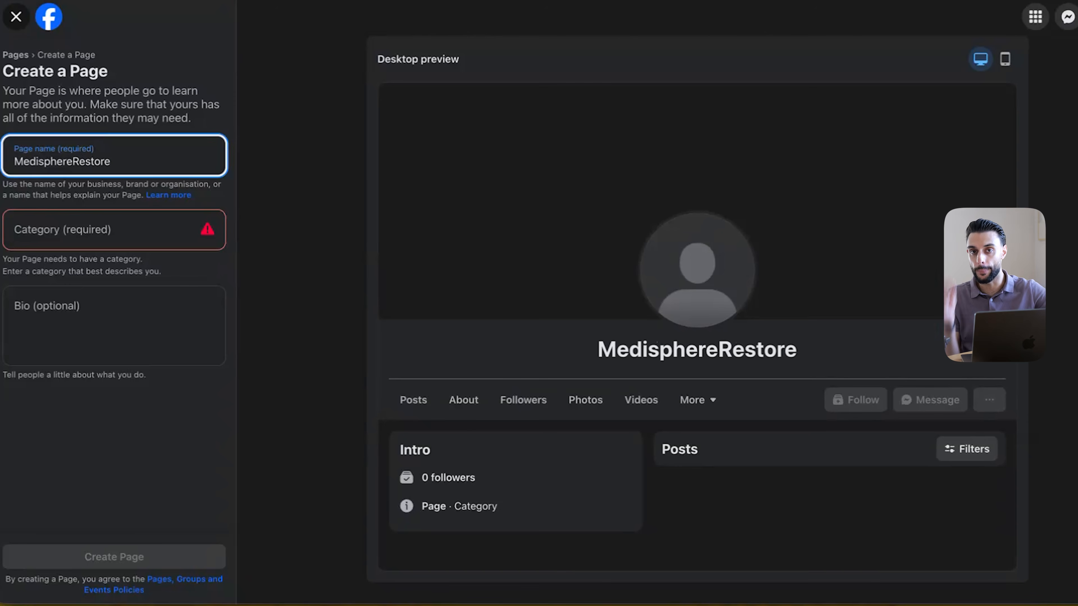
key(super+a)
click(118, 221)
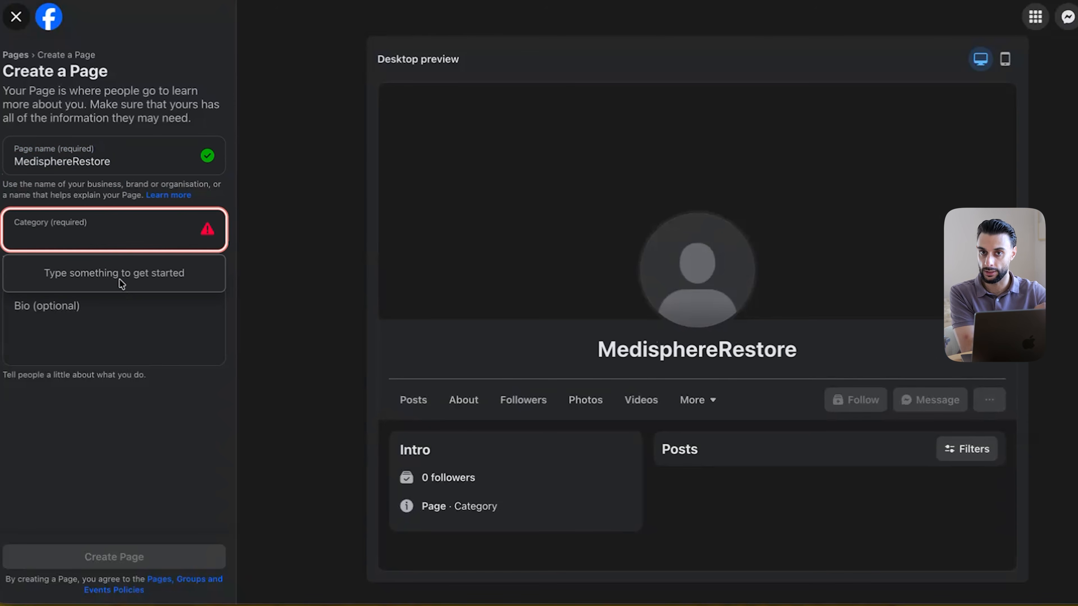
text(Health & wellness website)
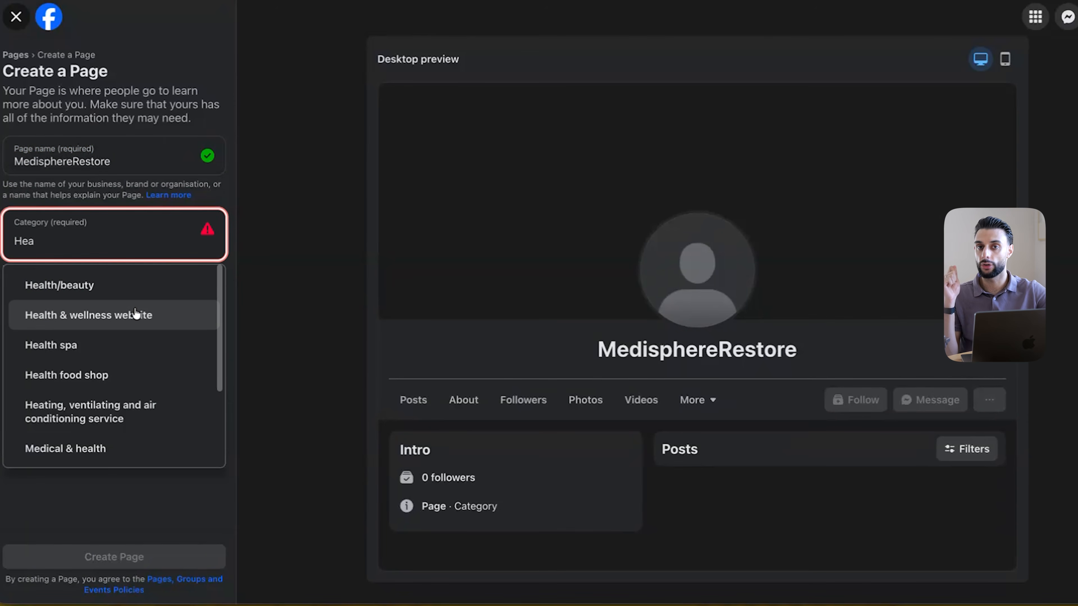
click(136, 314)
click(174, 560)
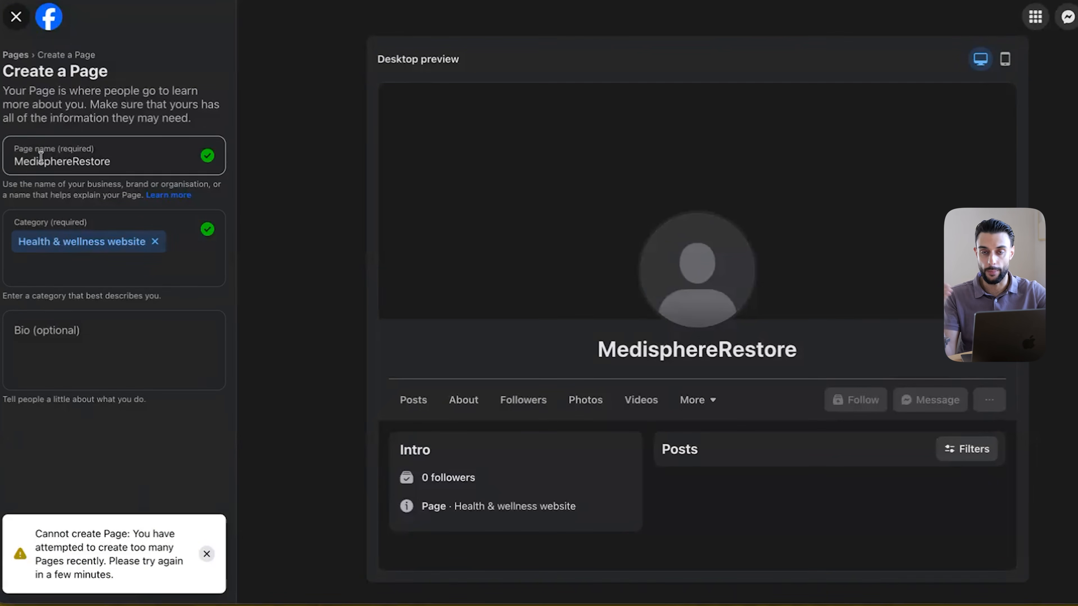
Close the Page creation form and confirm leaving without creating the Page
click(17, 18)
click(628, 343)
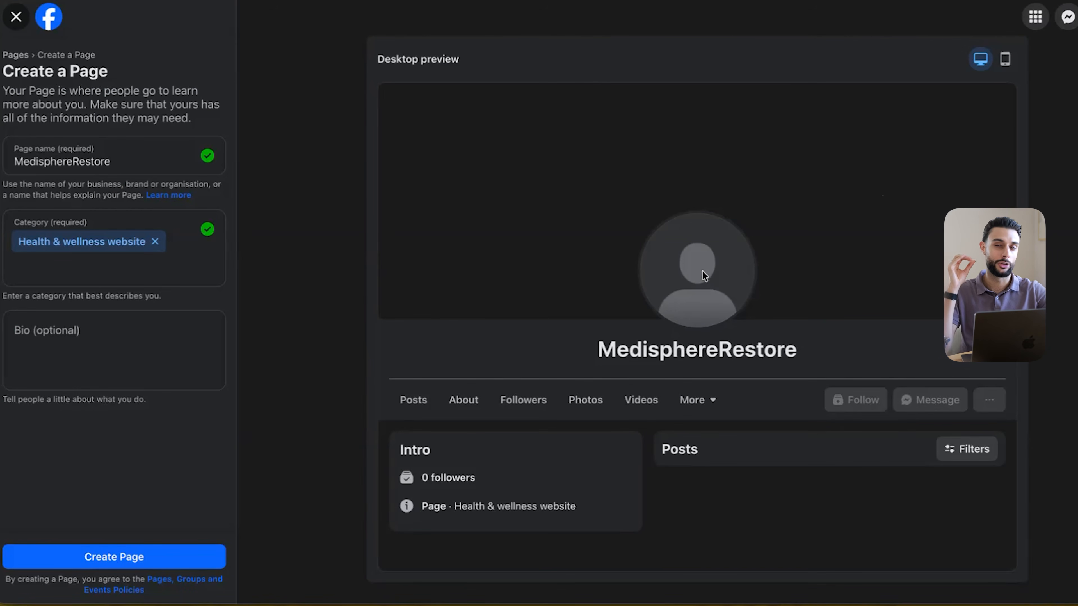
click(22, 20)
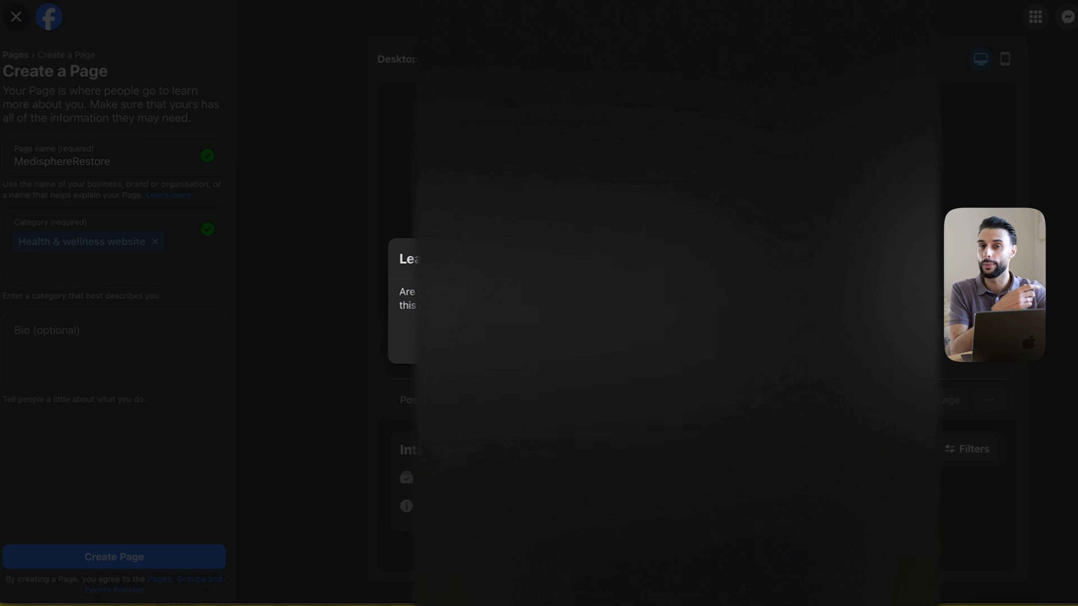
click(715, 341)
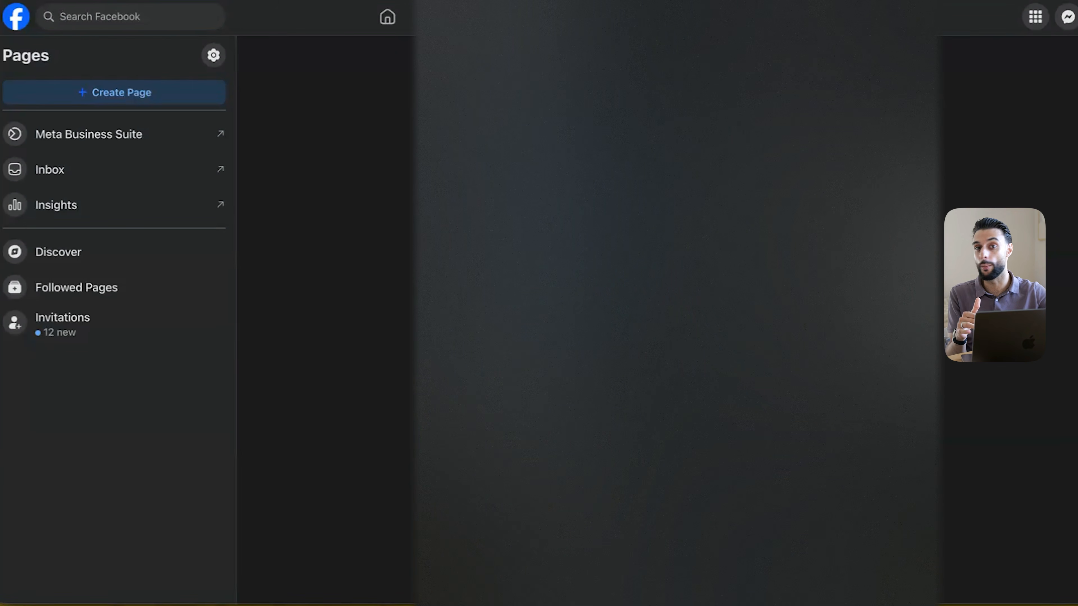
Open the Medisphere Labs Page and scroll through its details, photos and posts
click(547, 123)
scroll(474, 301, down, 6)
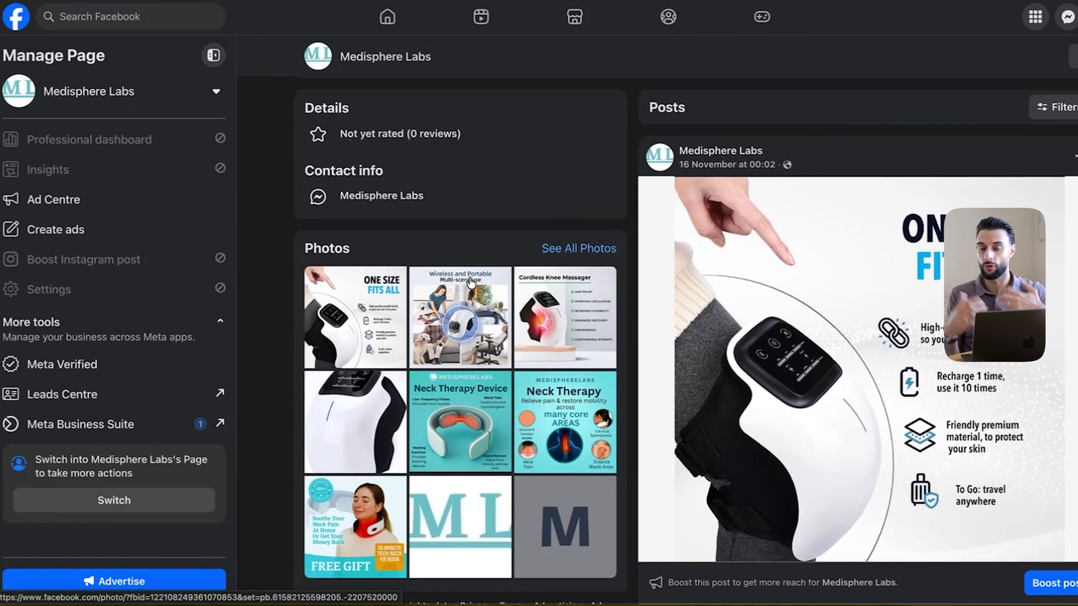
scroll(470, 283, down, 1)
scroll(471, 282, down, 1)
scroll(476, 282, up, 8)
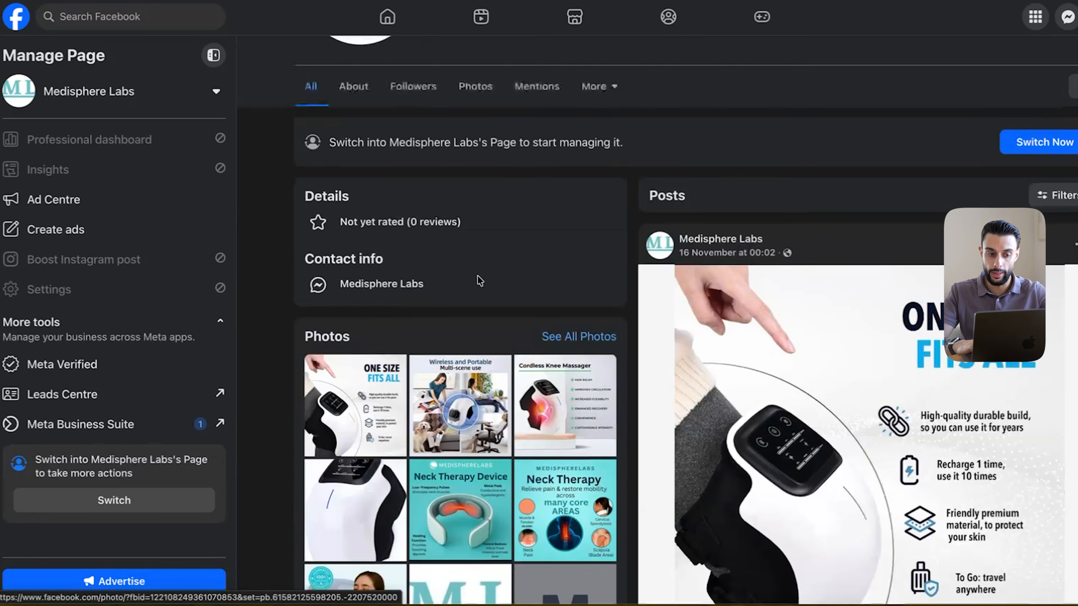
scroll(475, 282, down, 3)
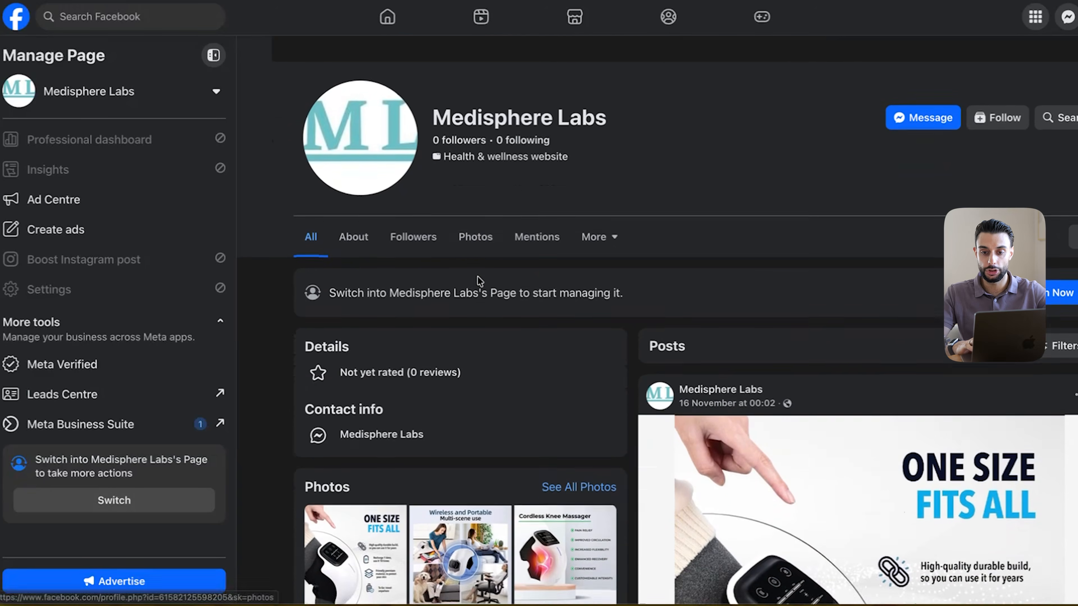
scroll(472, 283, down, 10)
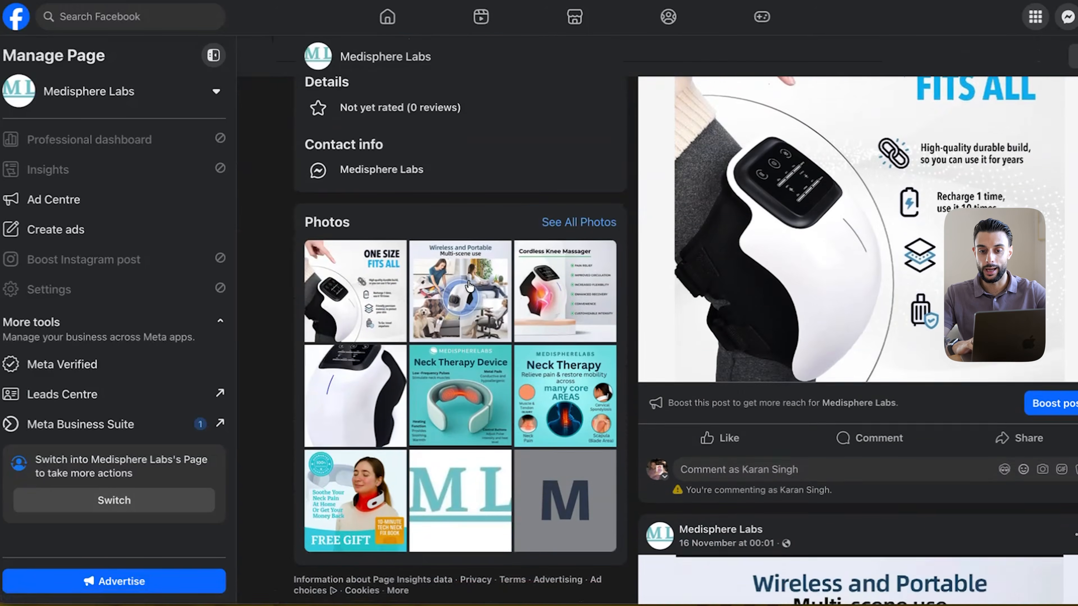
scroll(470, 284, down, 9)
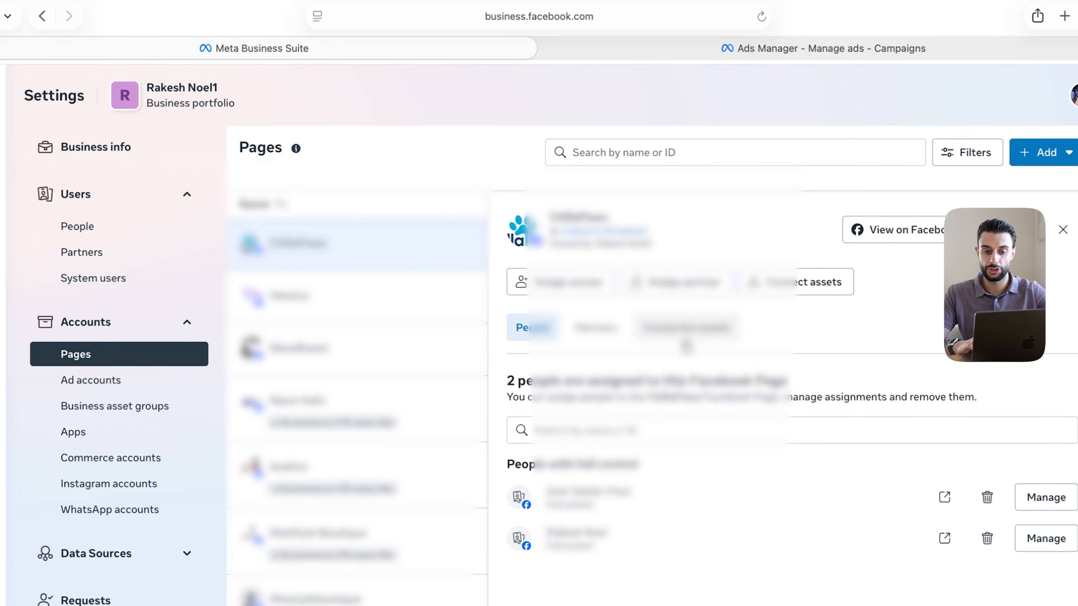
Review the Page's connected assets and partners, then return to its assigned people
click(686, 336)
click(595, 329)
click(539, 329)
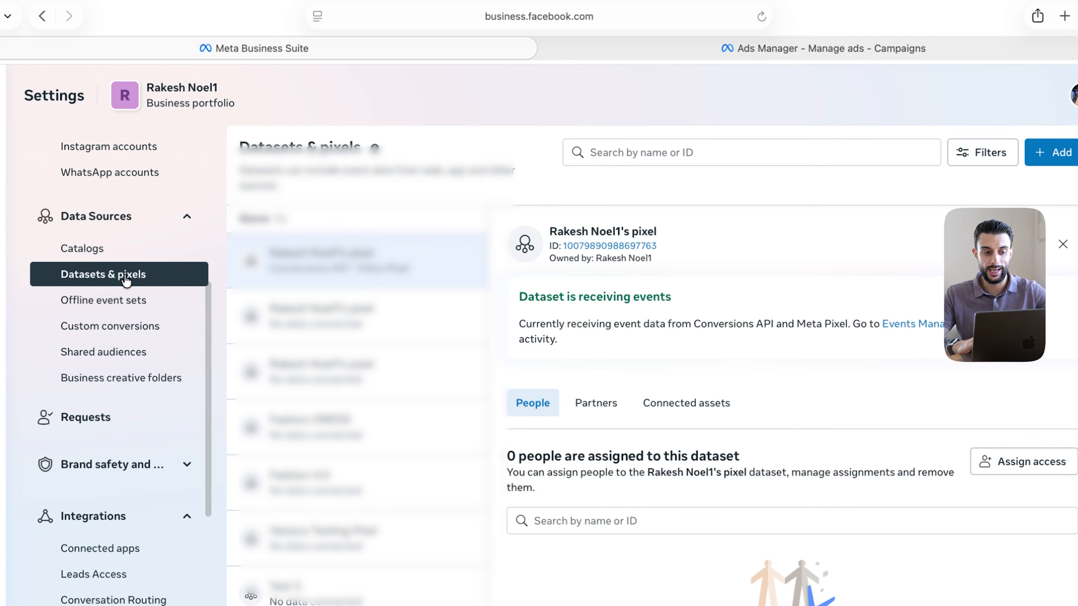
Look at Catalogs, then go back to Datasets & pixels to view the pixel
click(91, 250)
click(88, 276)
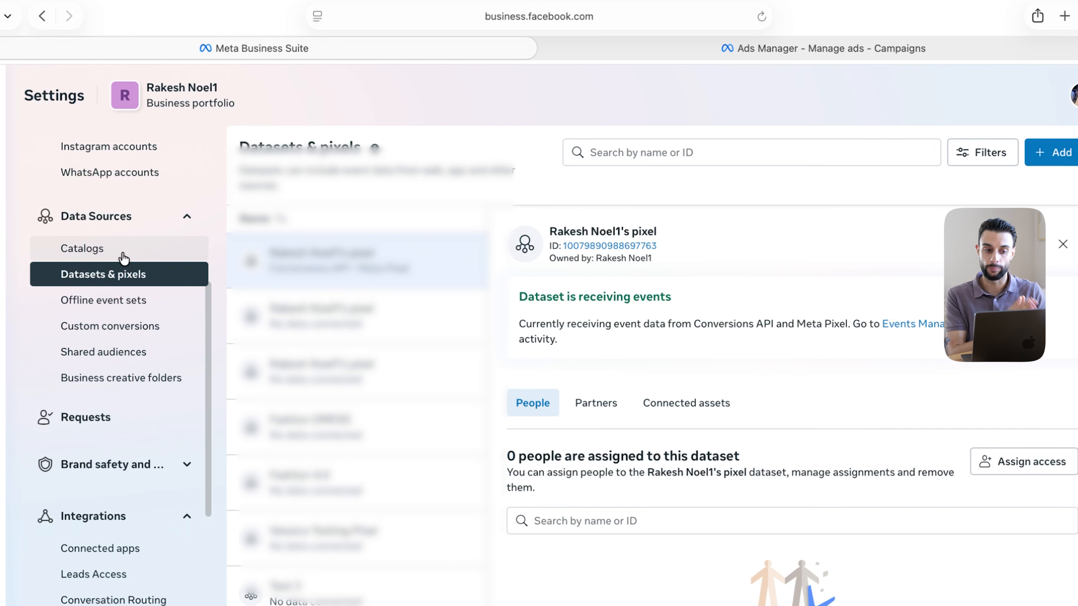
Search the App Store for 'facebook' and begin installing the Facebook & Instagram app
text(fa)
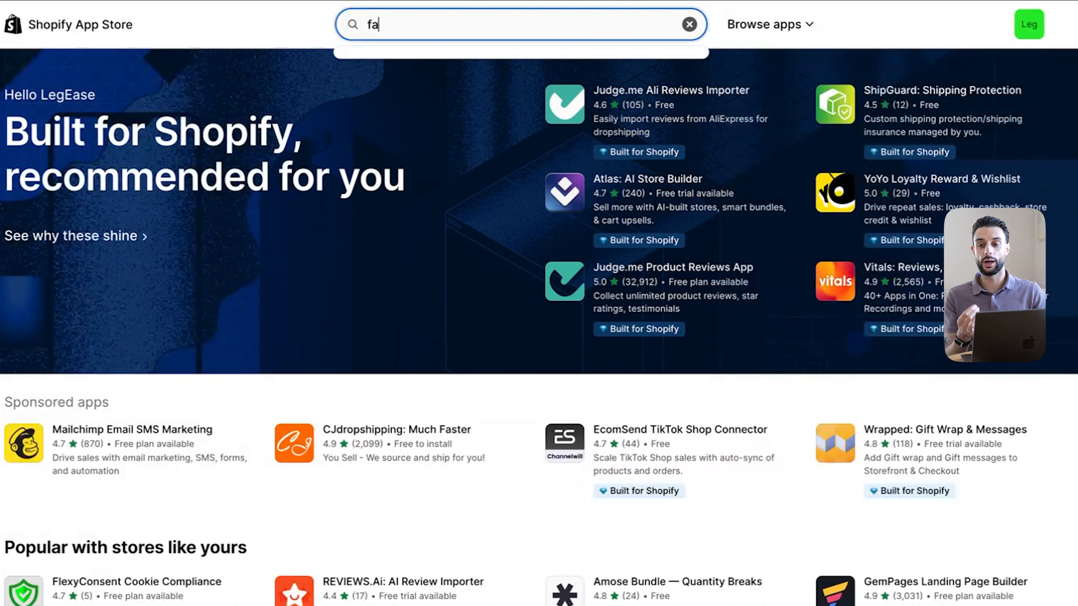
text(cebook)
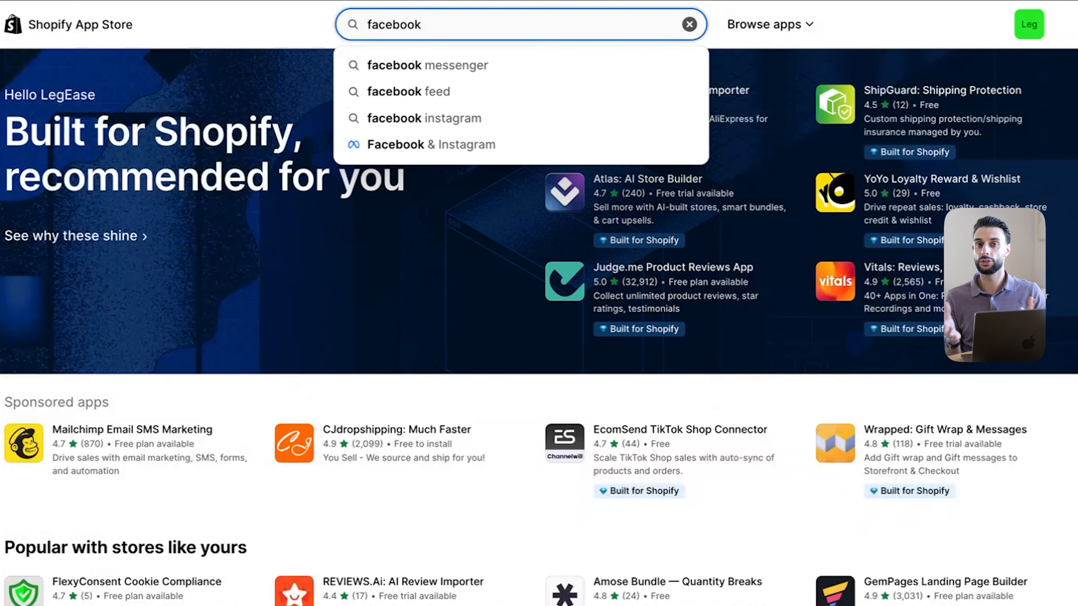
click(426, 144)
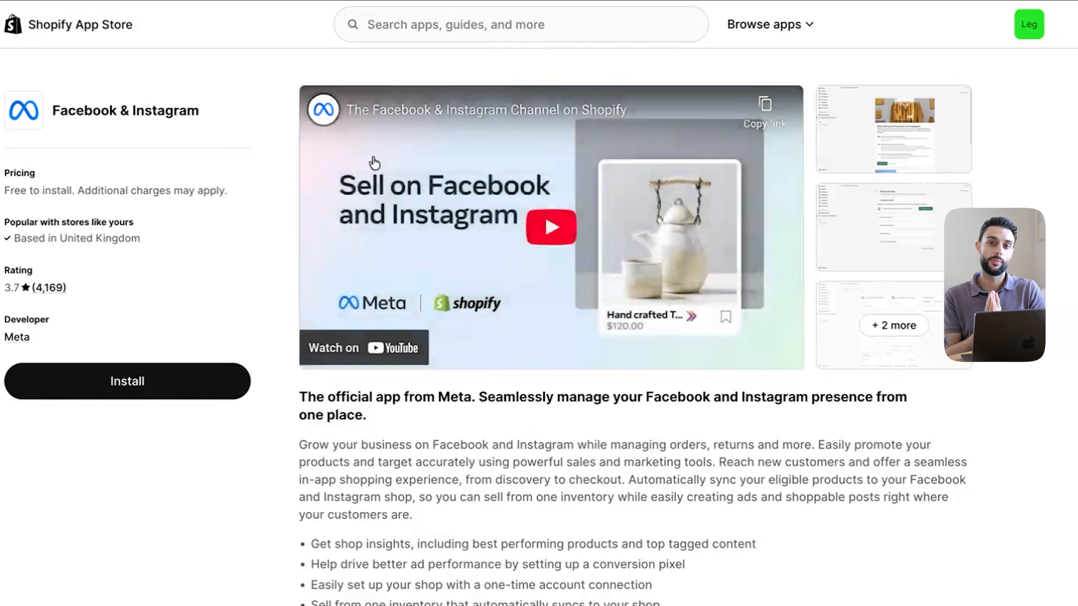
click(194, 369)
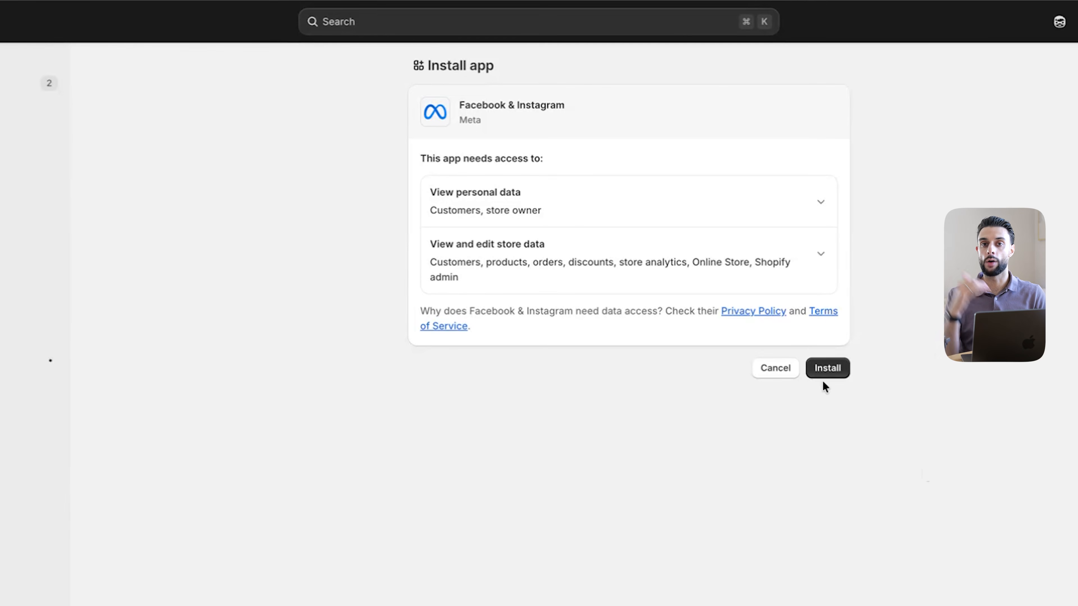
Install the app and connect the Facebook account and business portfolio
click(825, 371)
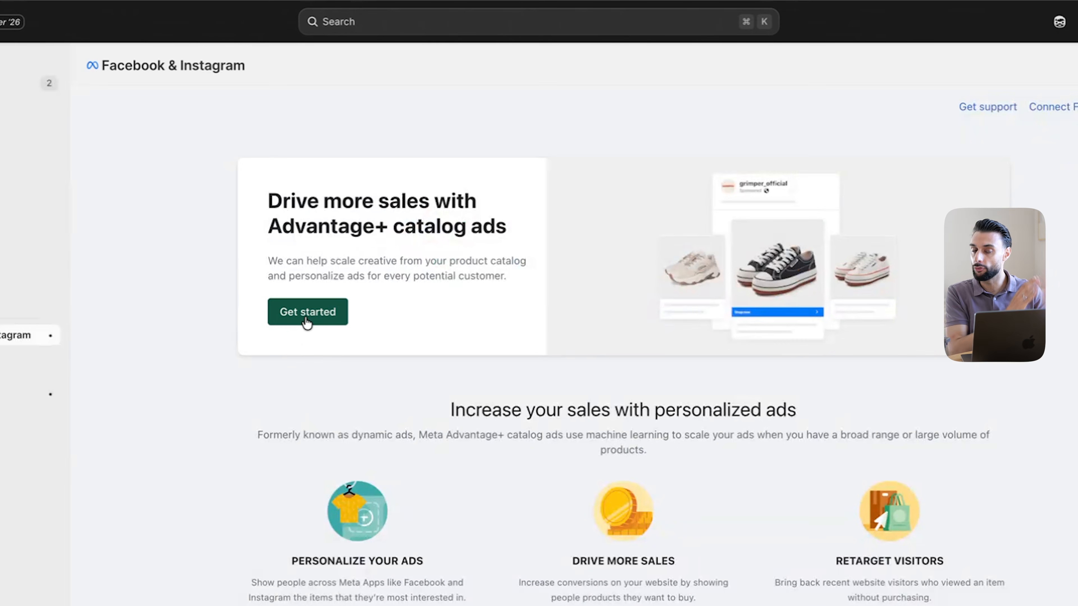
click(305, 318)
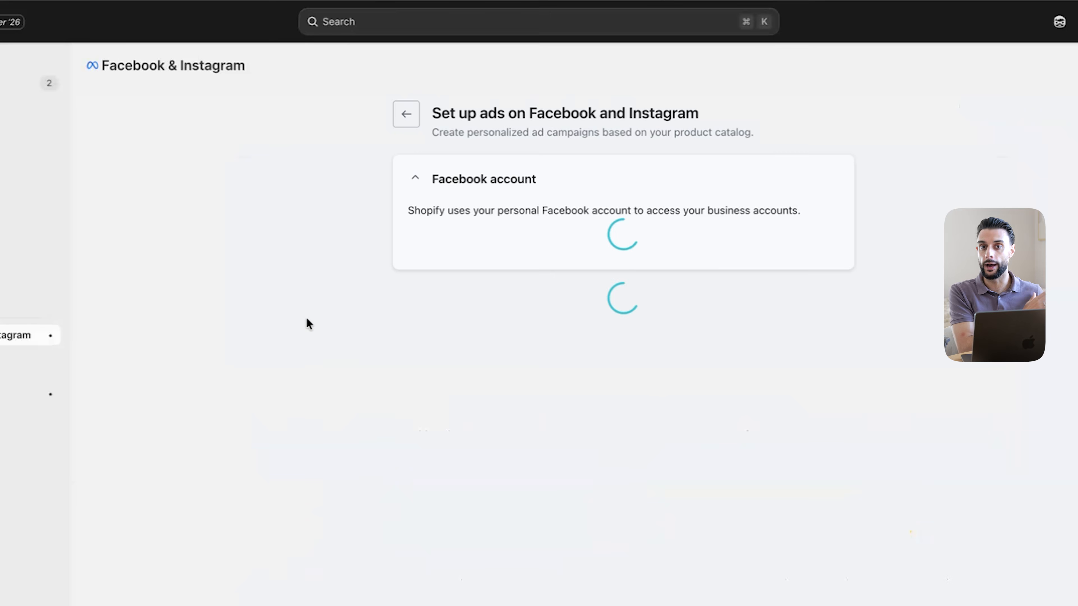
click(759, 250)
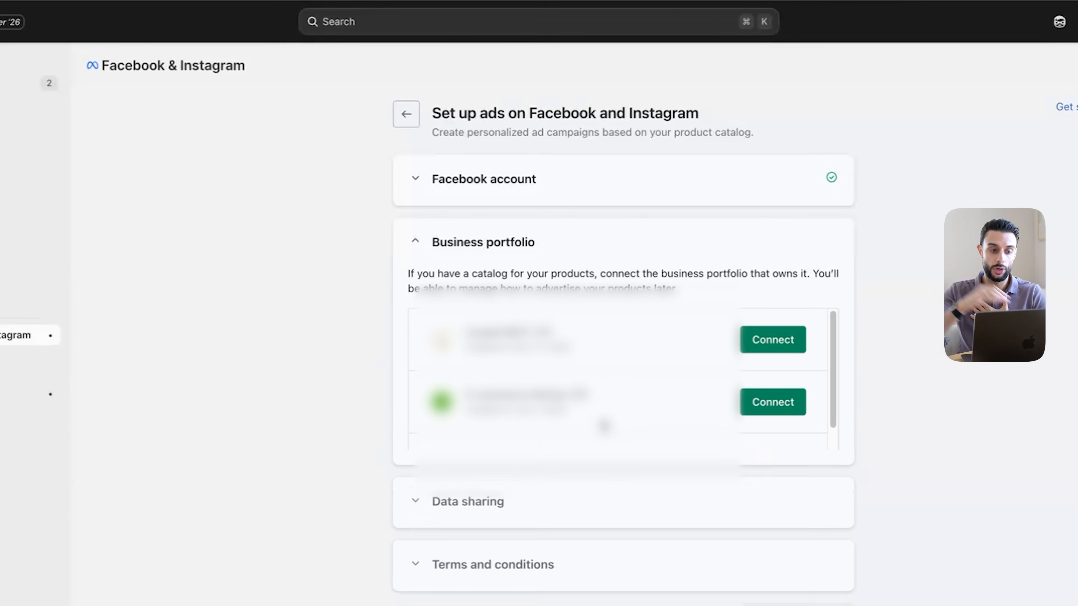
scroll(779, 406, down, 5)
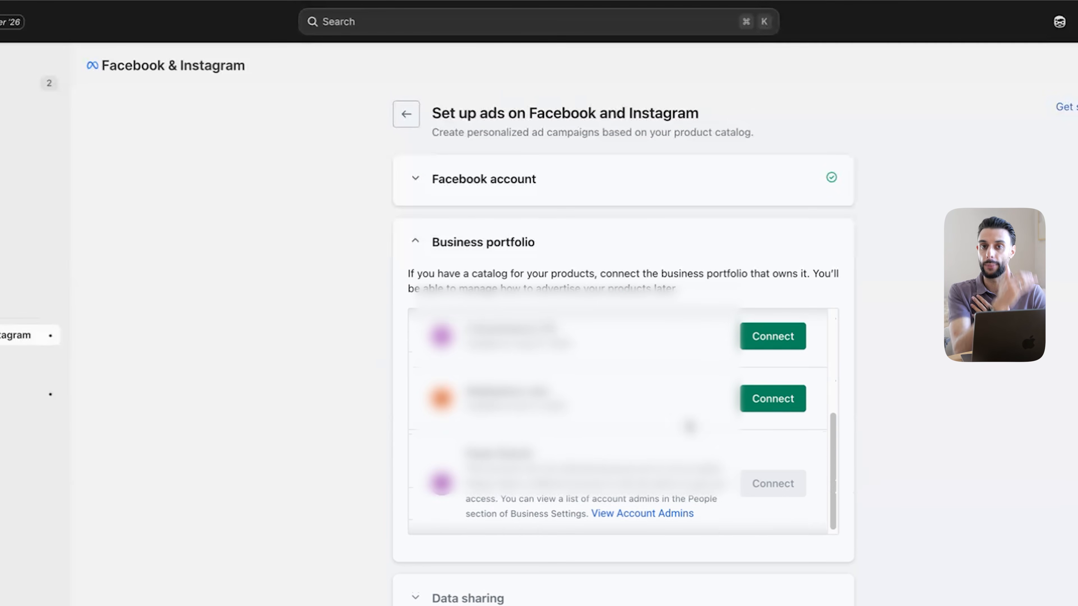
click(779, 406)
Set data sharing to Maximum and create and confirm a new Meta Pixel dataset
click(784, 412)
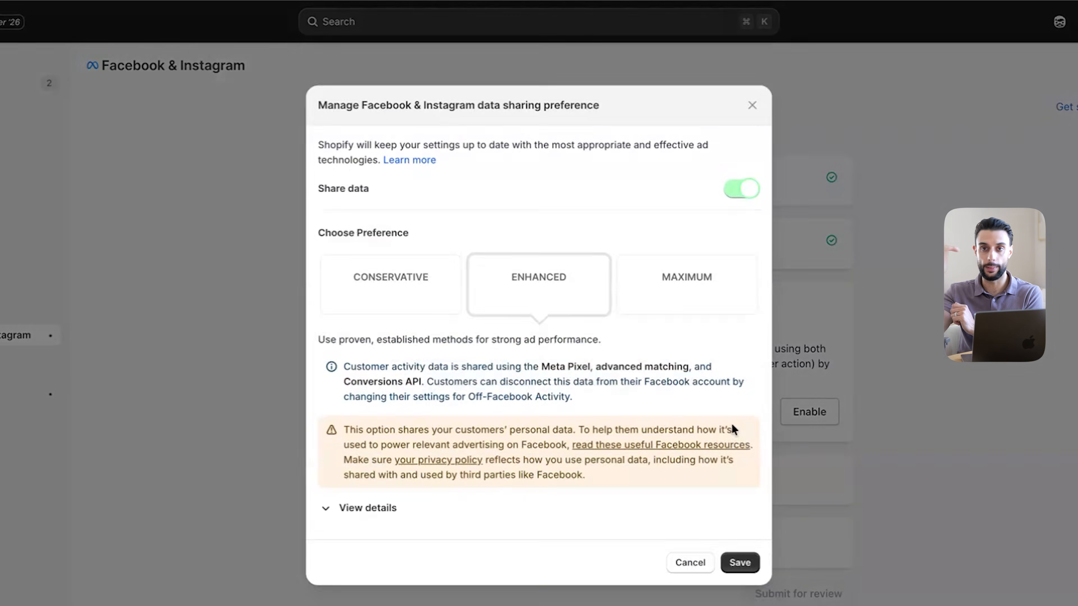
click(684, 336)
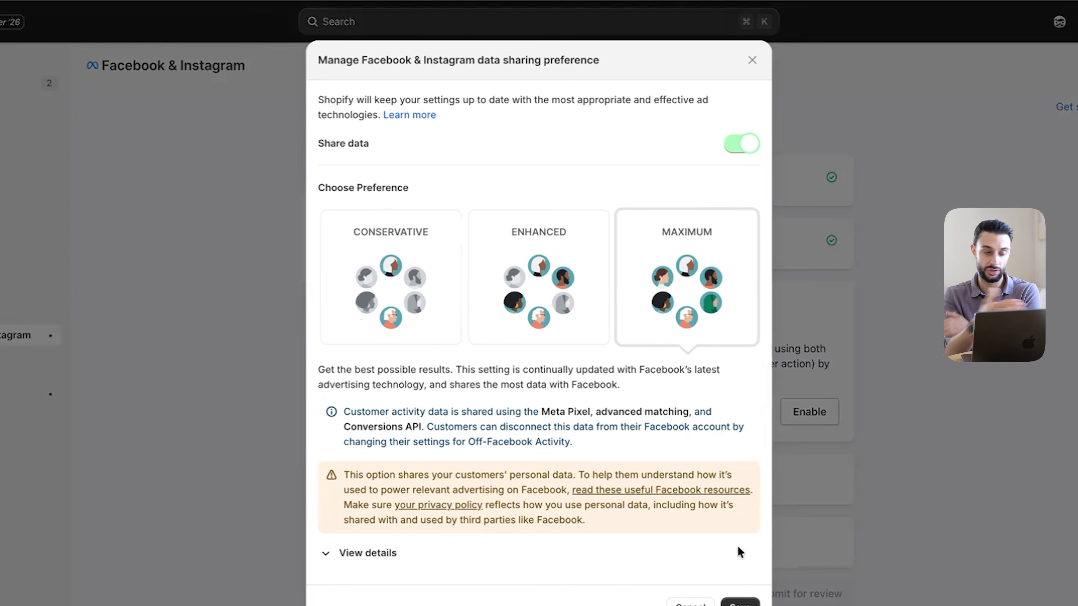
click(747, 602)
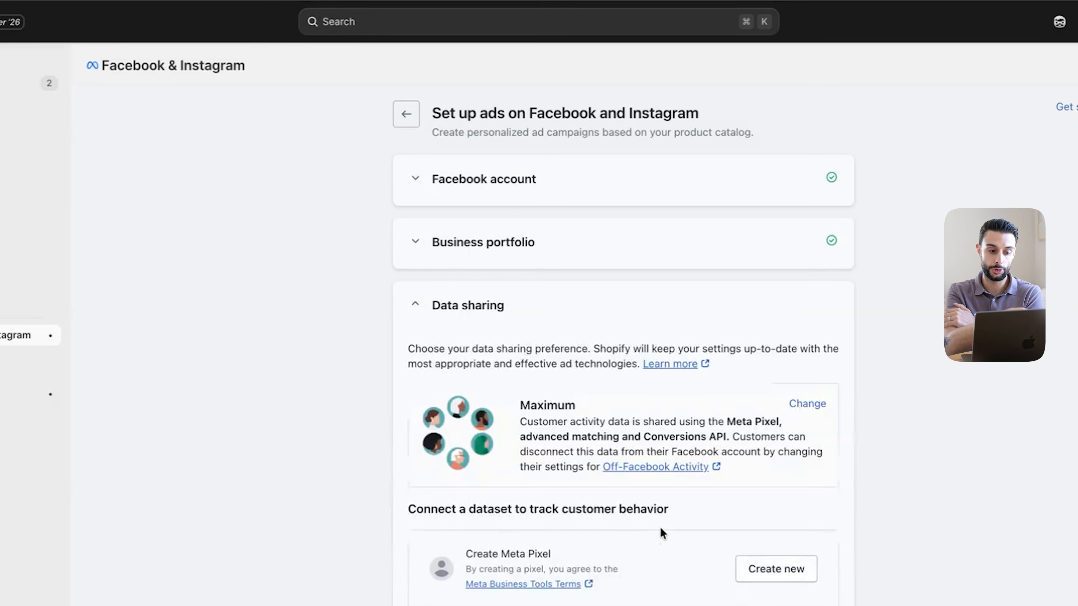
scroll(679, 526, down, 2)
click(766, 516)
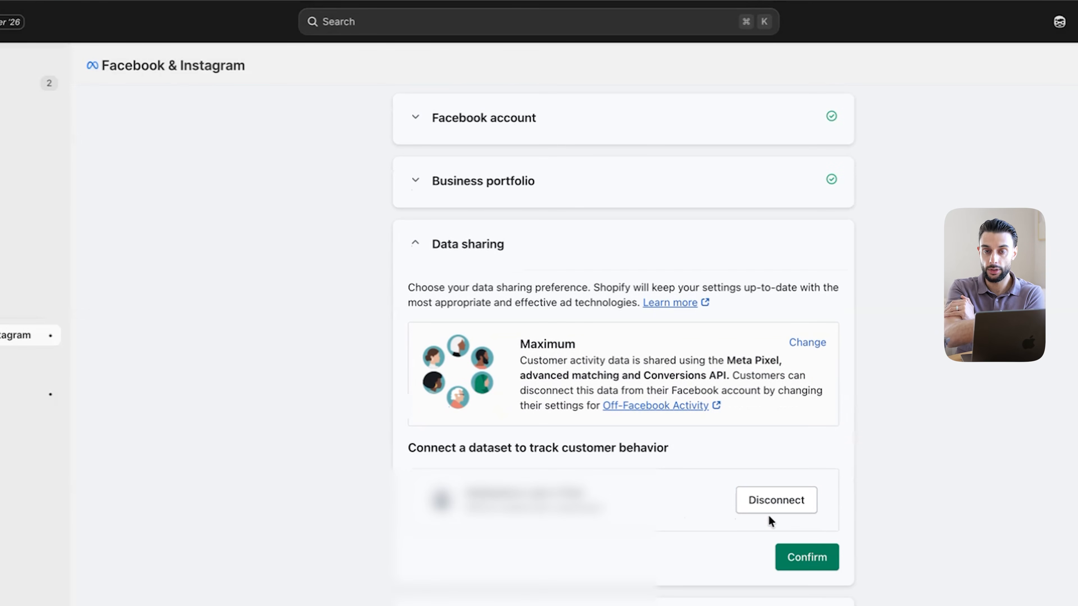
click(801, 562)
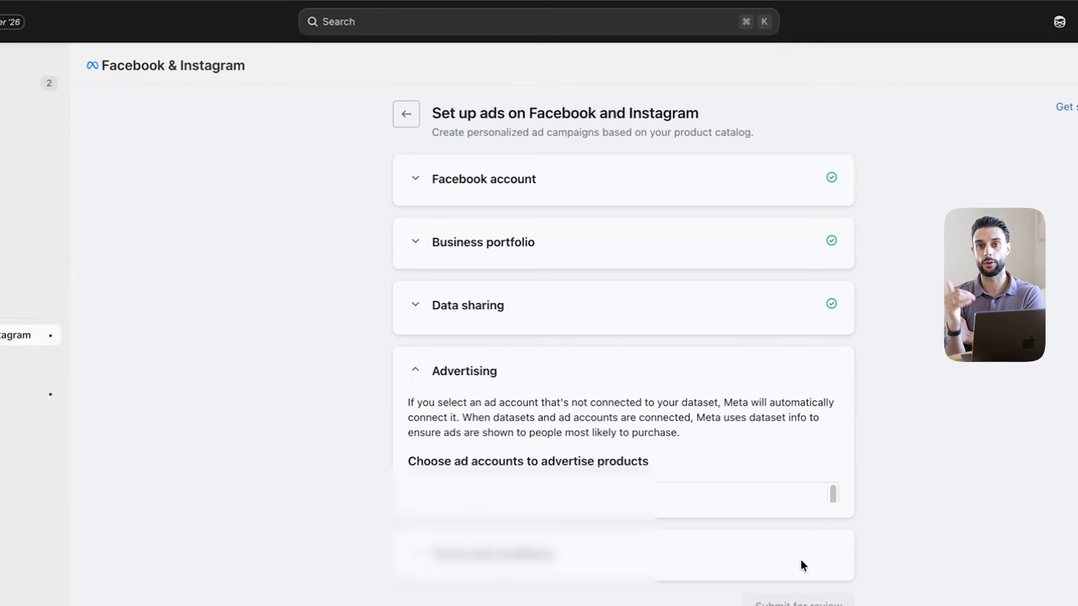
Confirm the ad accounts, accept the terms, and submit the ad setup for review
scroll(624, 463, down, 6)
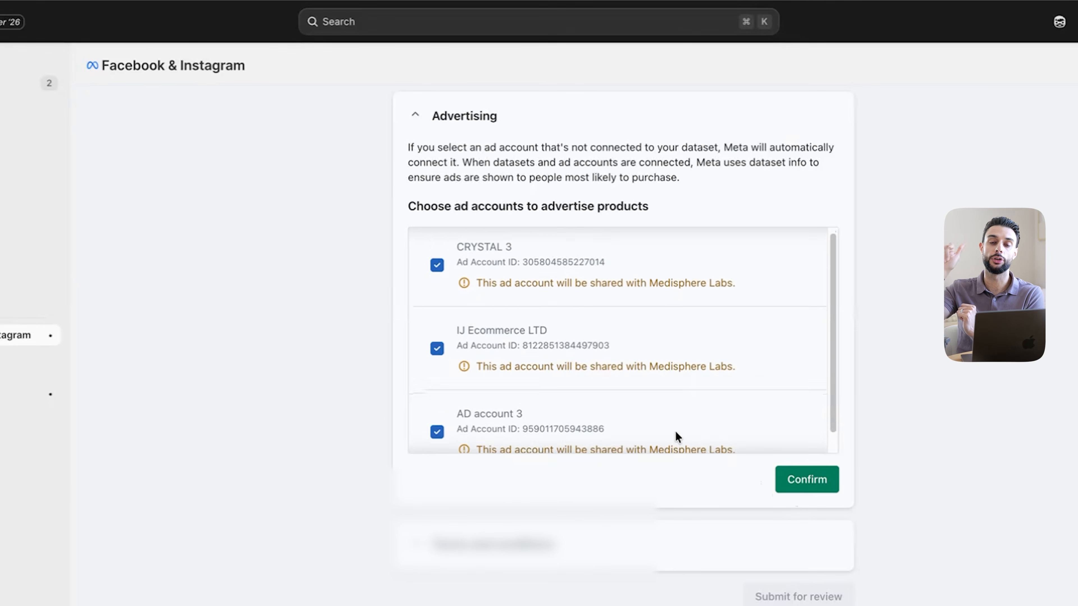
scroll(676, 439, down, 2)
click(804, 480)
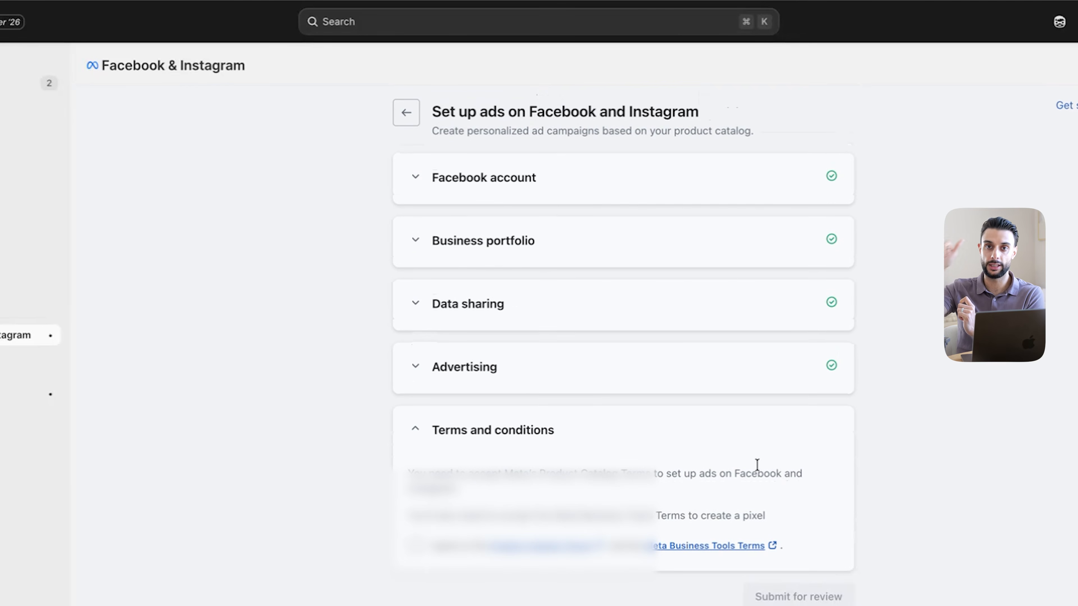
click(415, 547)
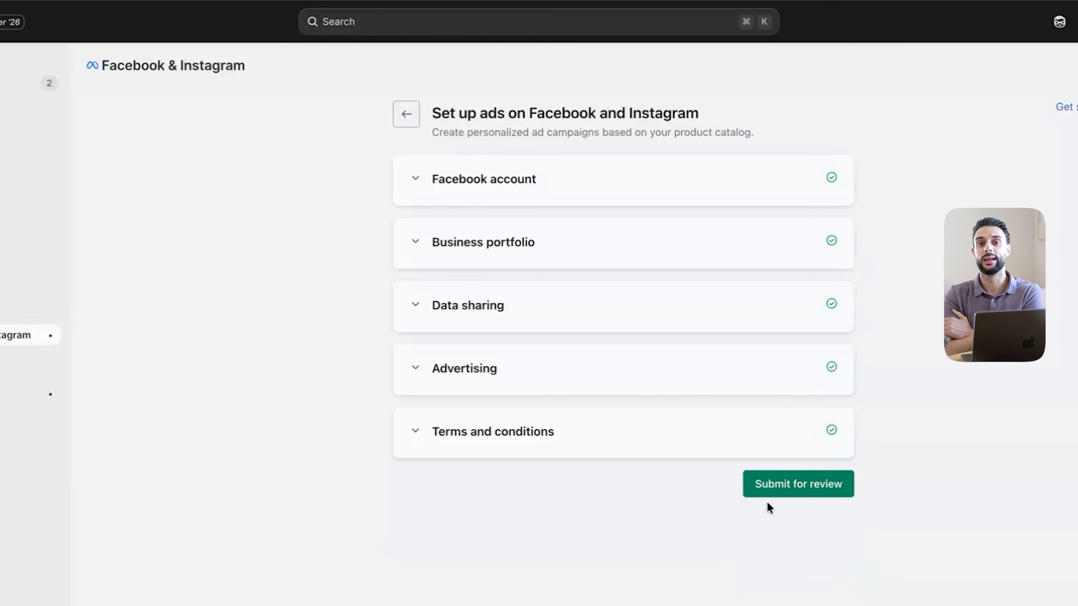
click(776, 490)
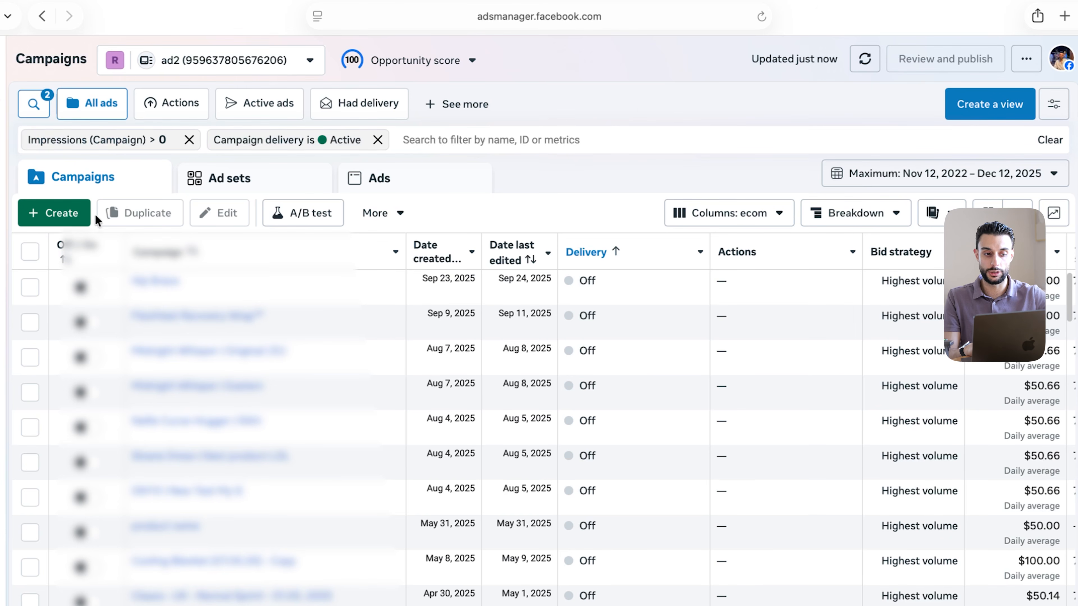
Create a new campaign with the Sales objective
click(62, 213)
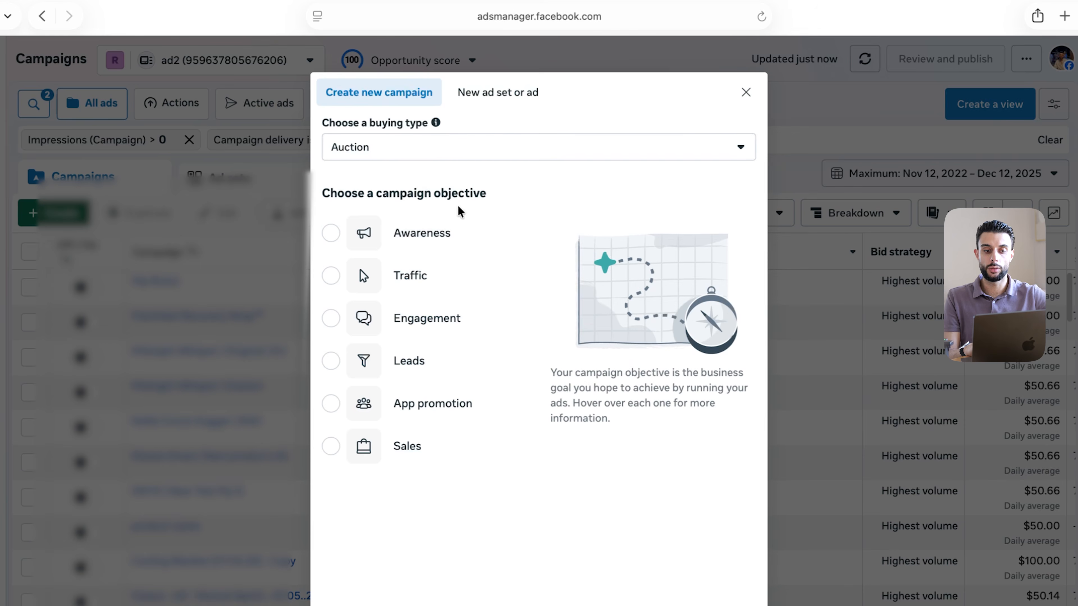
mouse_move(469, 458)
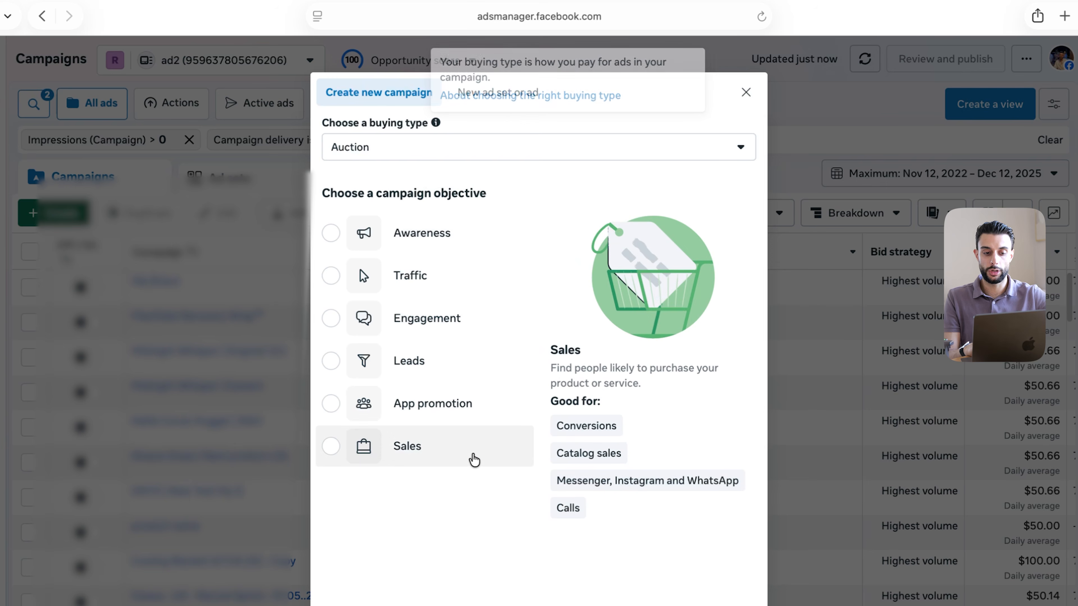
click(422, 447)
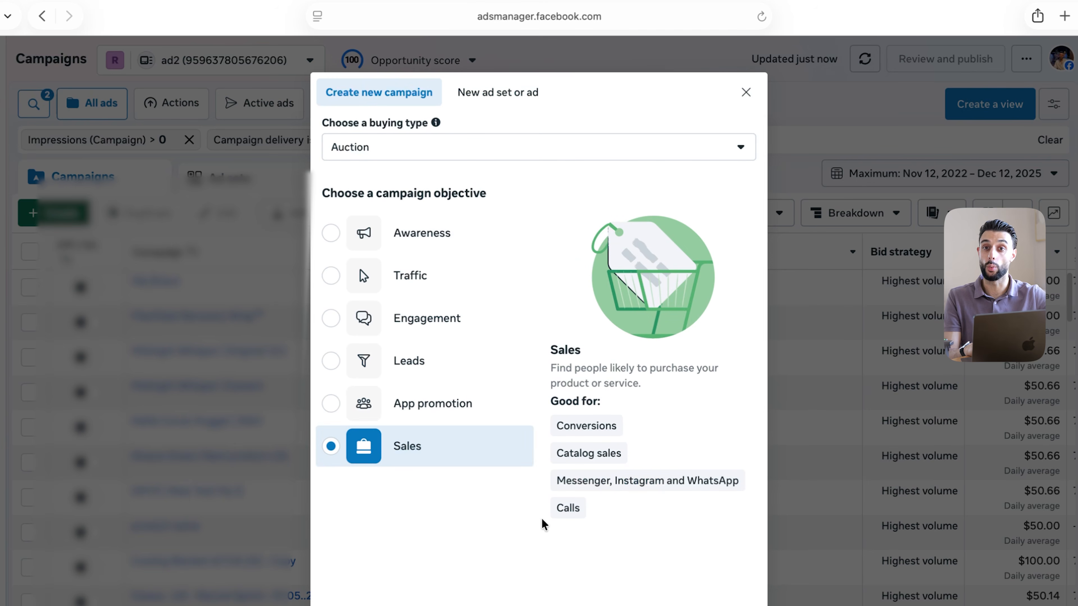
click(731, 602)
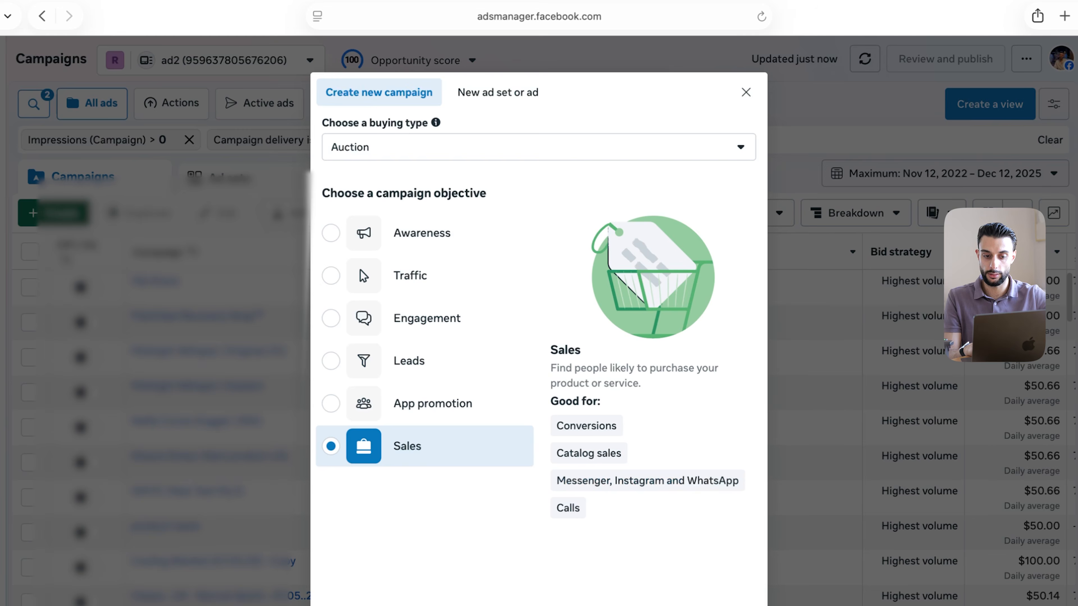
Rename the campaign to 'Heated Hip - Test 1' and review the Advantage+ catalog ads option
drag(478, 169, 325, 163)
key(BackSpace)
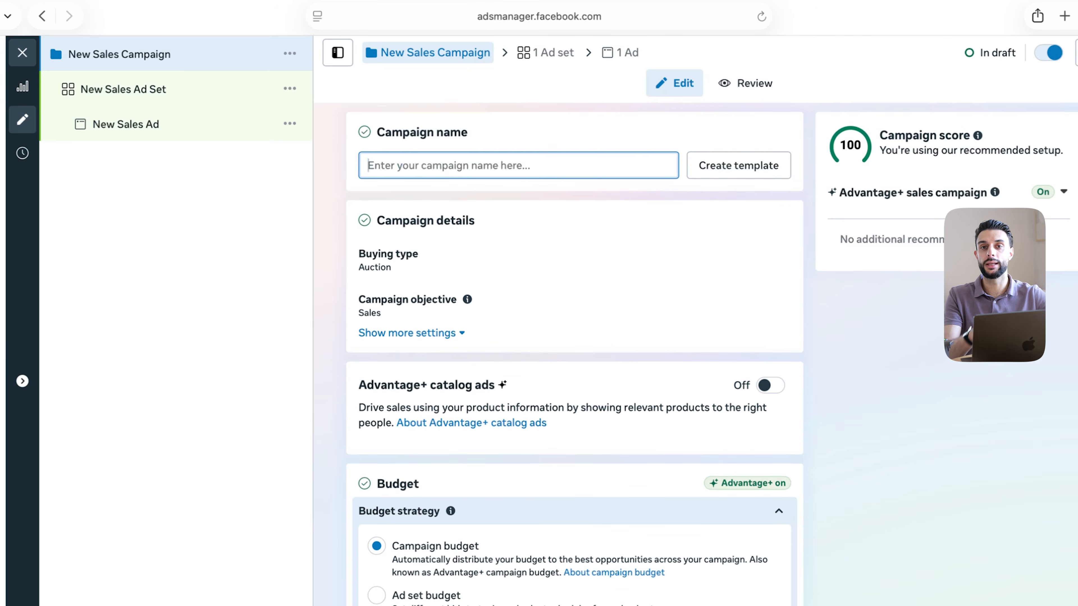
text(Heated Hip - Test 1)
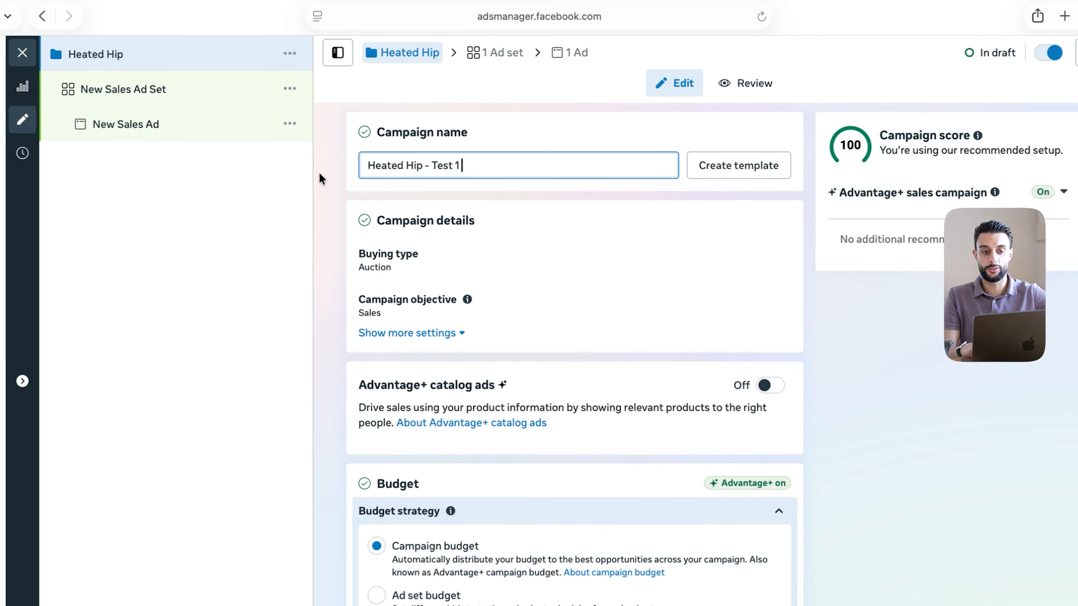
click(482, 162)
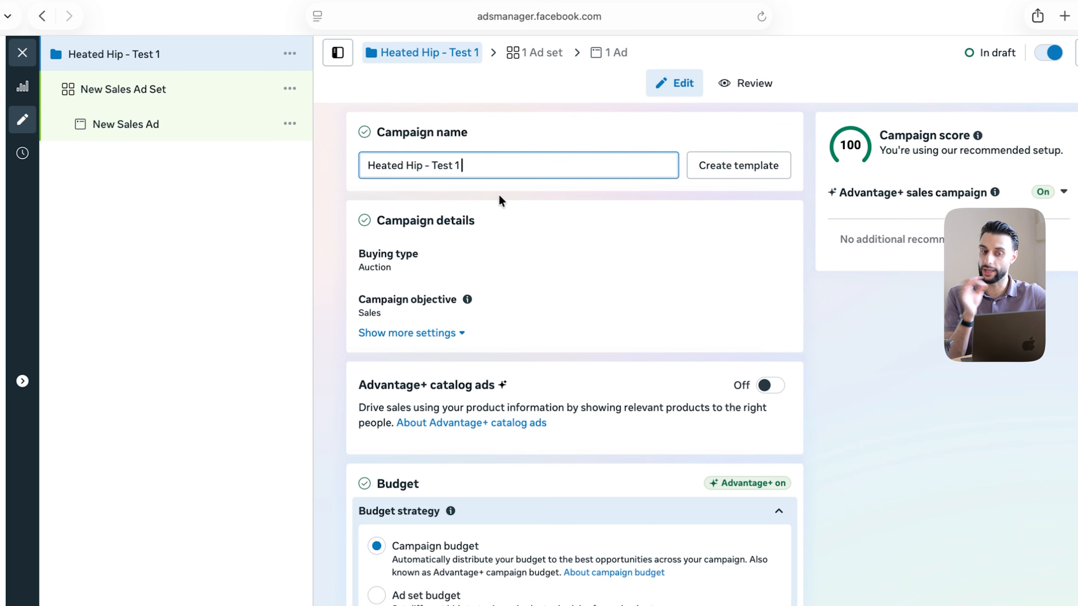
click(395, 170)
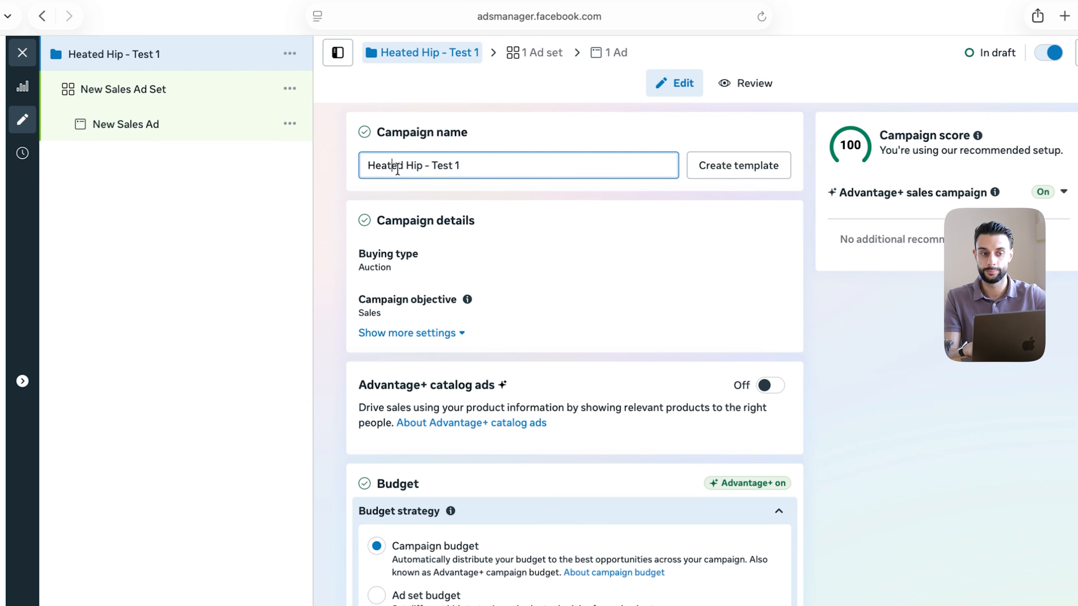
drag(390, 385, 509, 385)
drag(430, 385, 532, 386)
click(532, 385)
scroll(727, 435, down, 1)
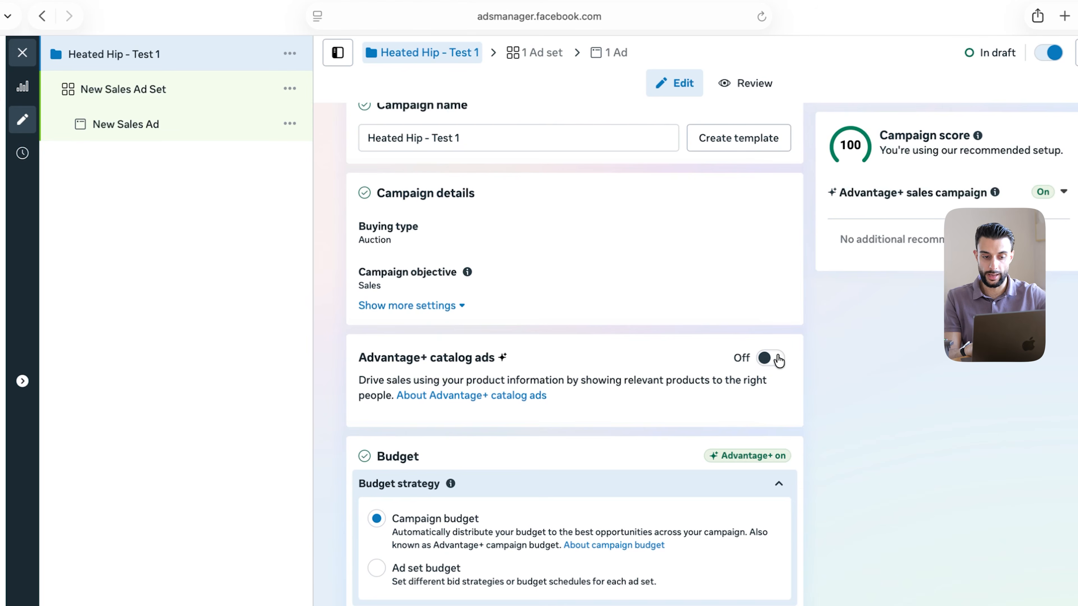
scroll(778, 360, down, 7)
scroll(777, 359, up, 1)
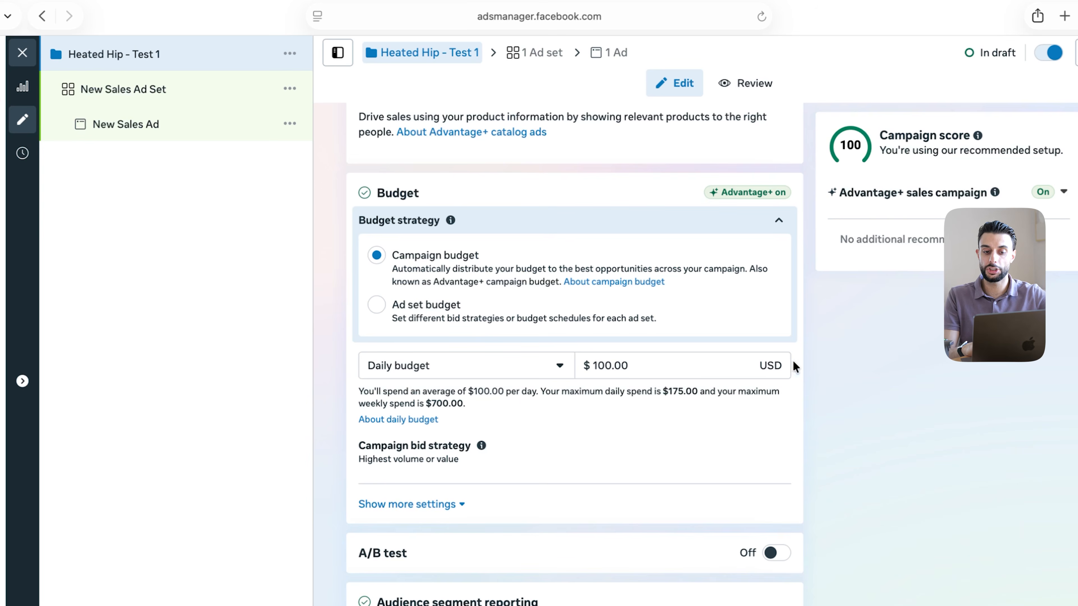
Change the campaign's daily budget amount to 100.00, for a $700.00 weekly spend cap
click(794, 366)
click(943, 395)
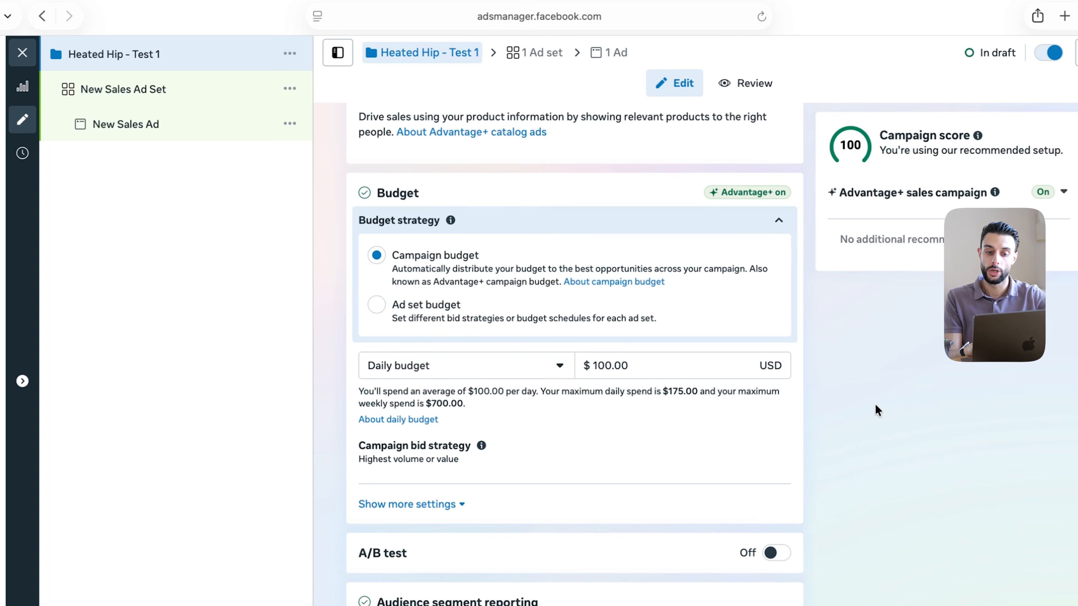
click(652, 367)
click(598, 369)
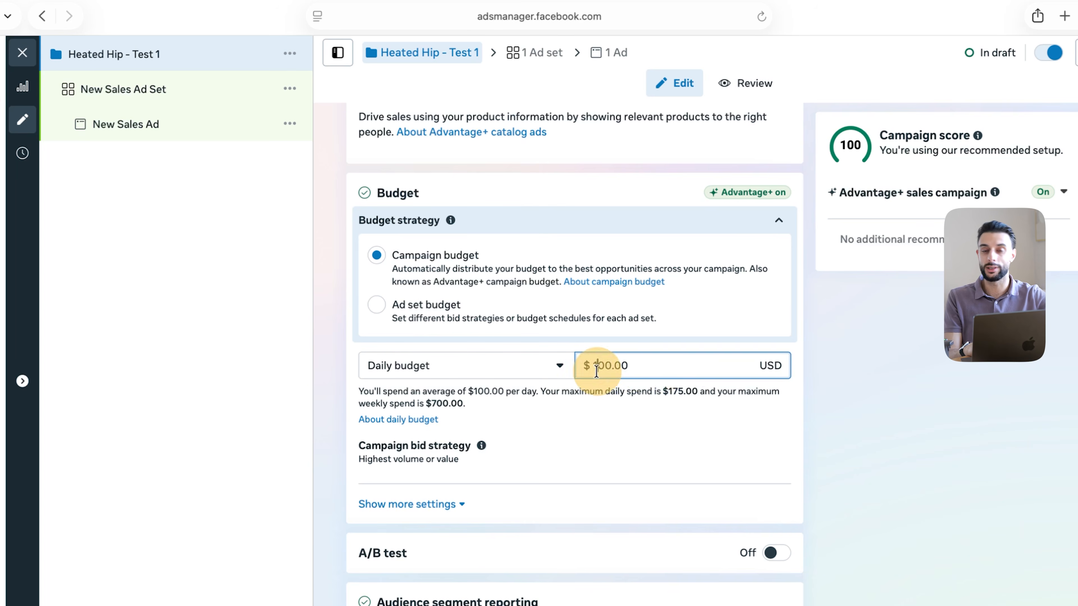
click(640, 366)
click(612, 368)
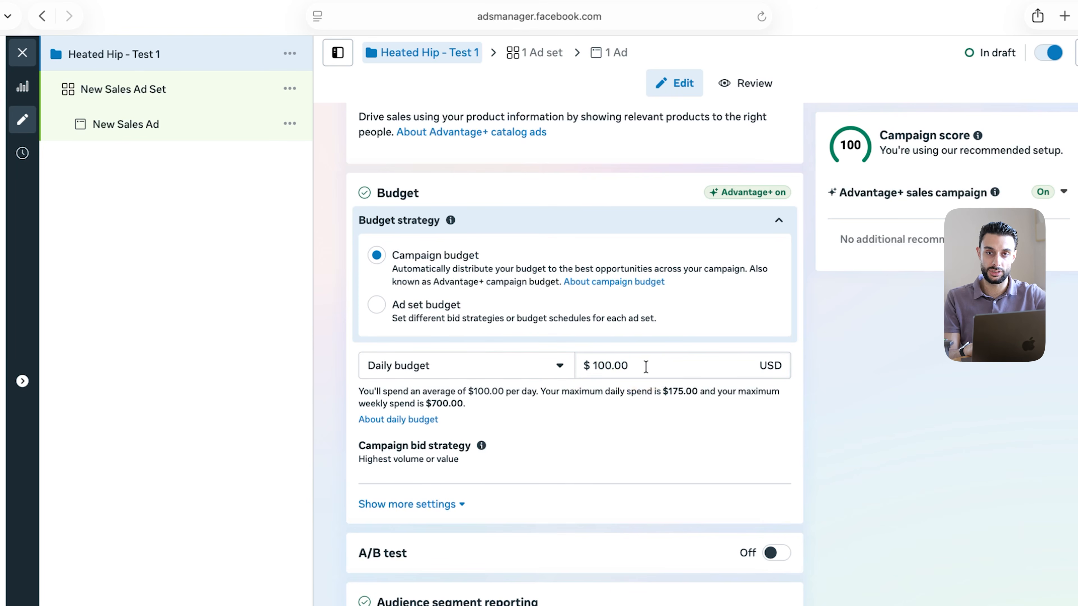
click(597, 367)
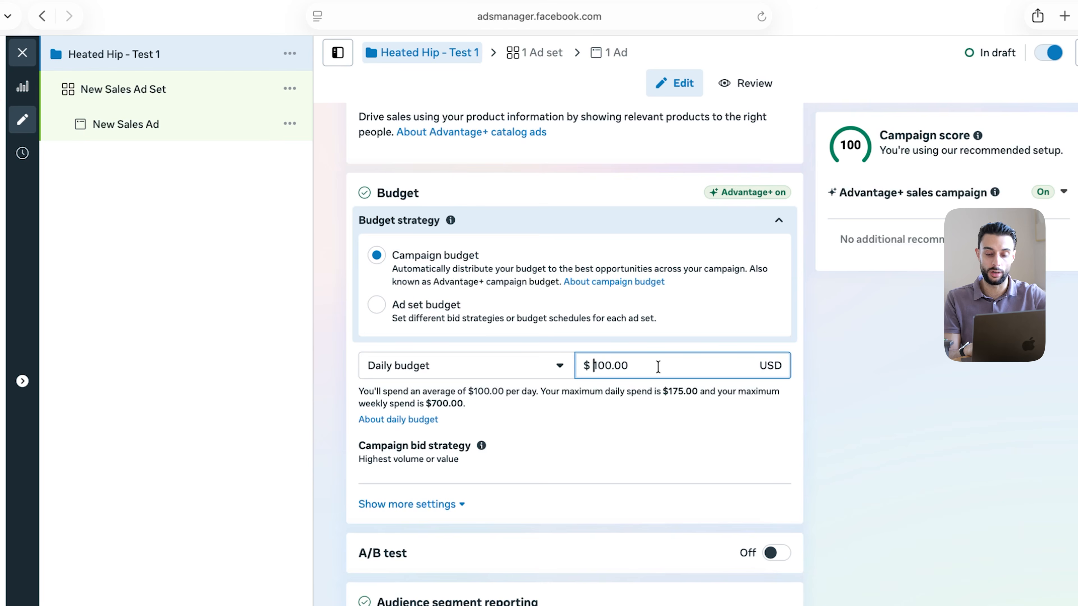
click(628, 347)
click(726, 362)
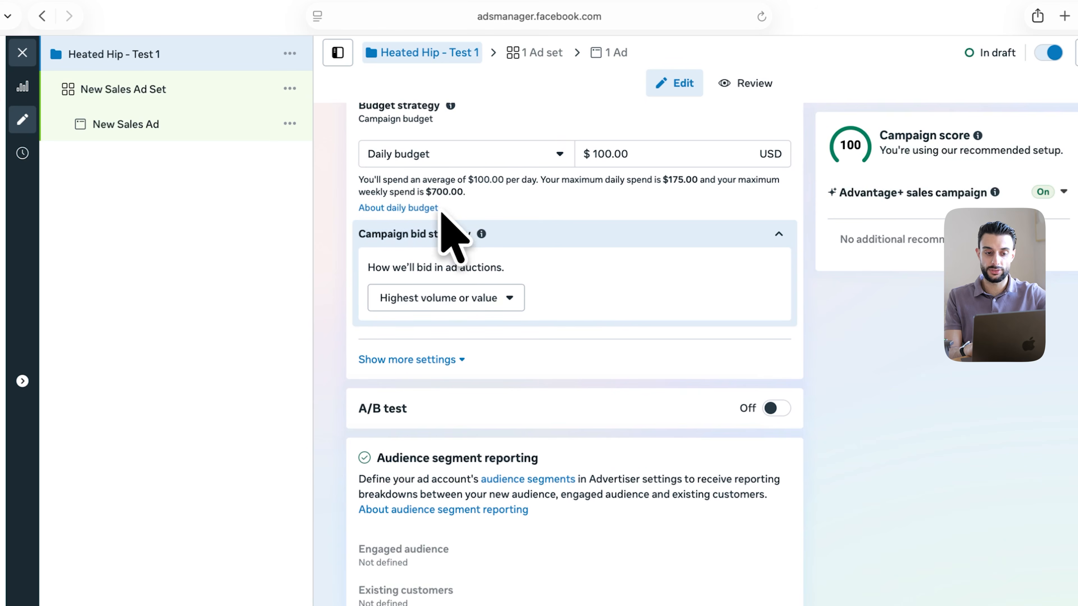
scroll(471, 329, down, 4)
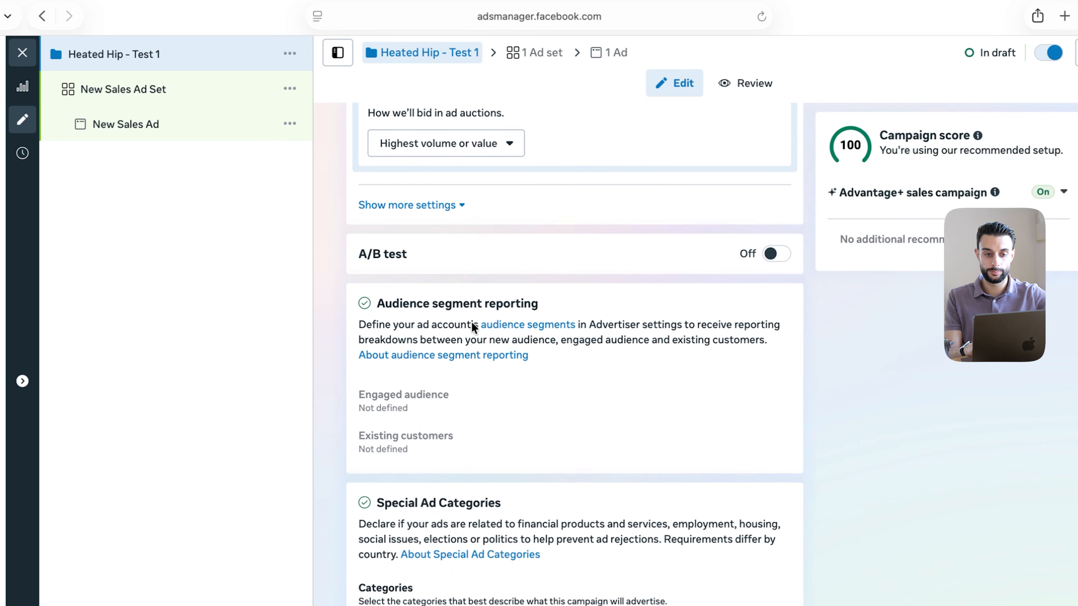
scroll(474, 327, down, 1)
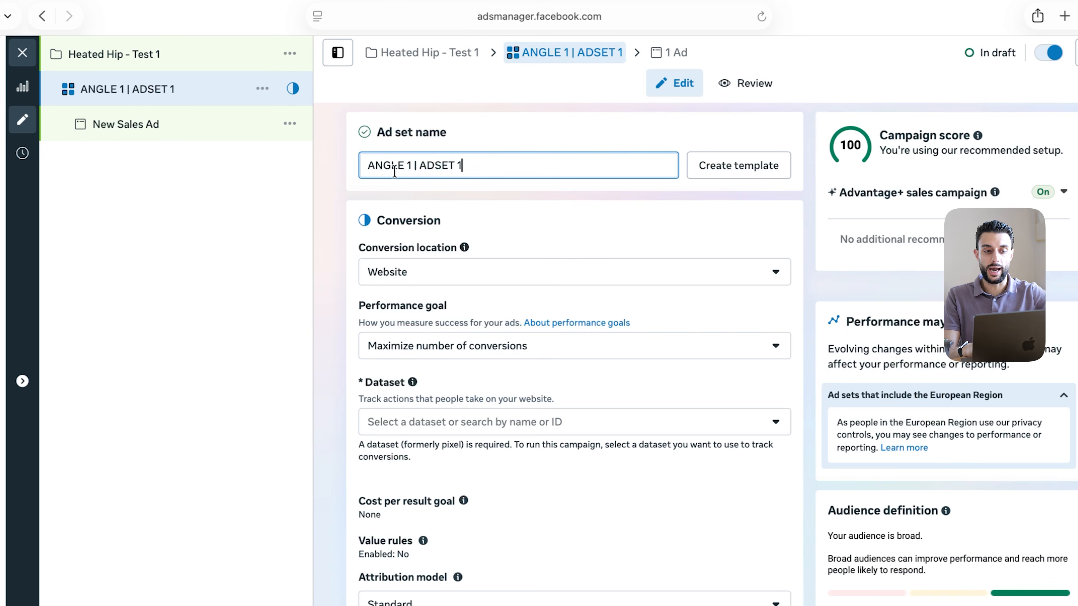
Edit the ad set name field to read 'ANGLE 1 | ADSET 1'
click(508, 162)
click(553, 138)
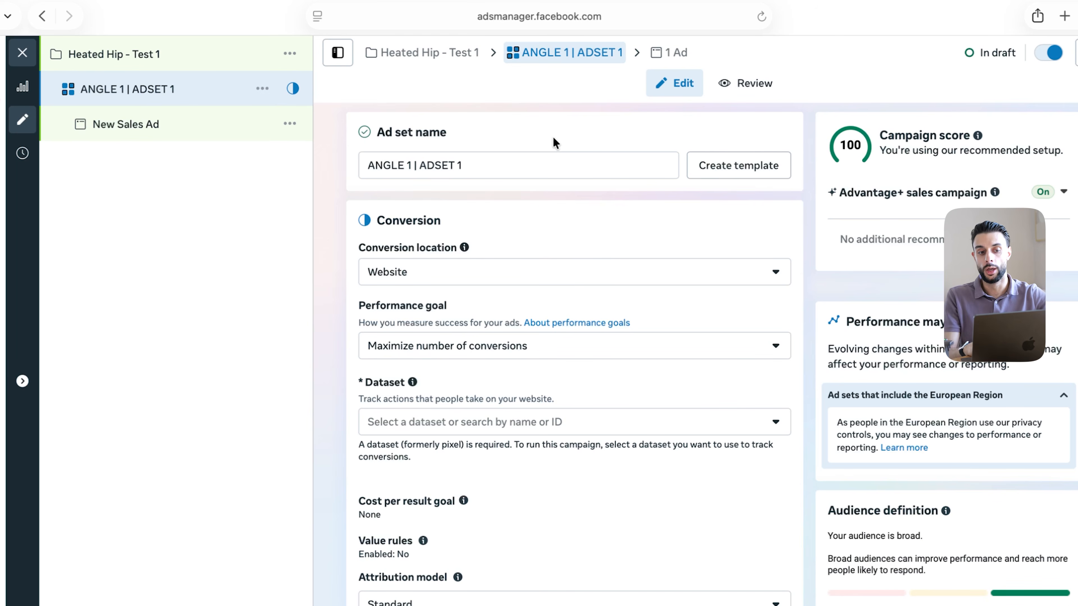
click(380, 166)
click(501, 166)
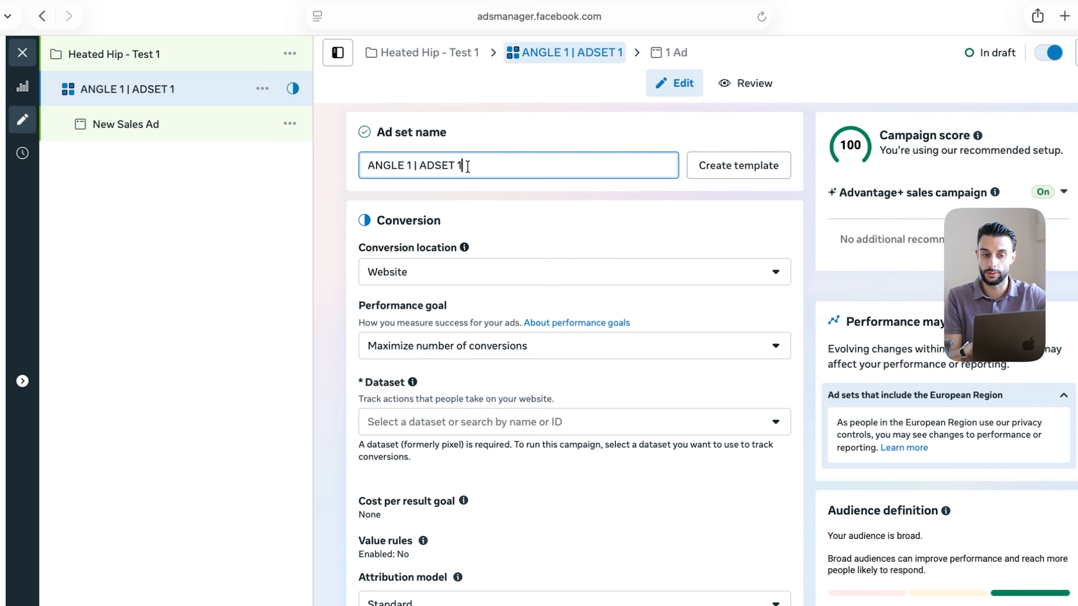
click(394, 164)
click(500, 165)
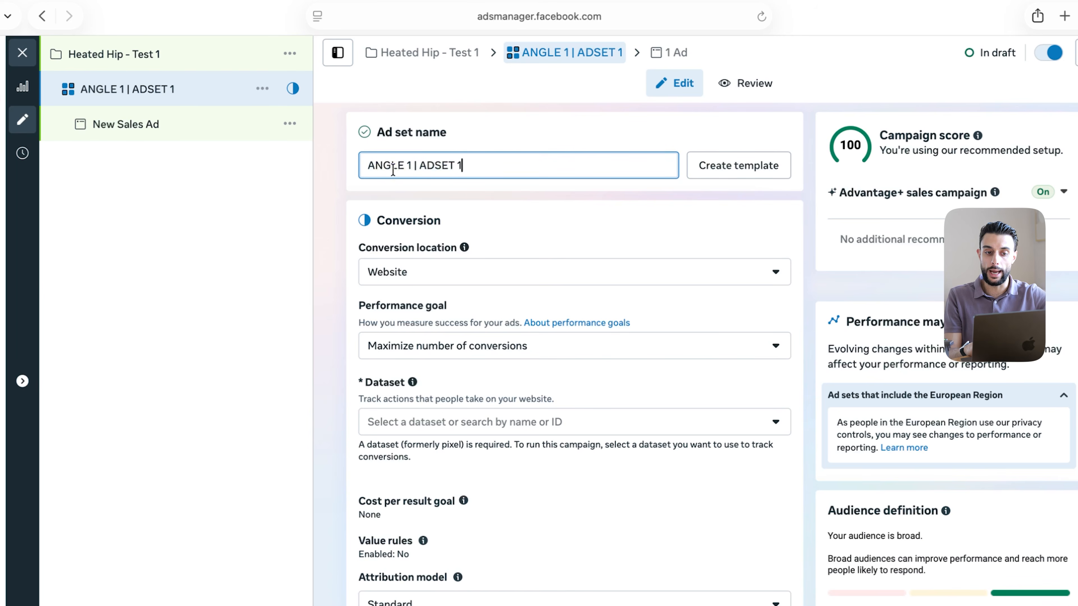
click(510, 166)
Keep the ad set's conversion location set to Website
click(492, 269)
click(477, 270)
scroll(453, 305, down, 2)
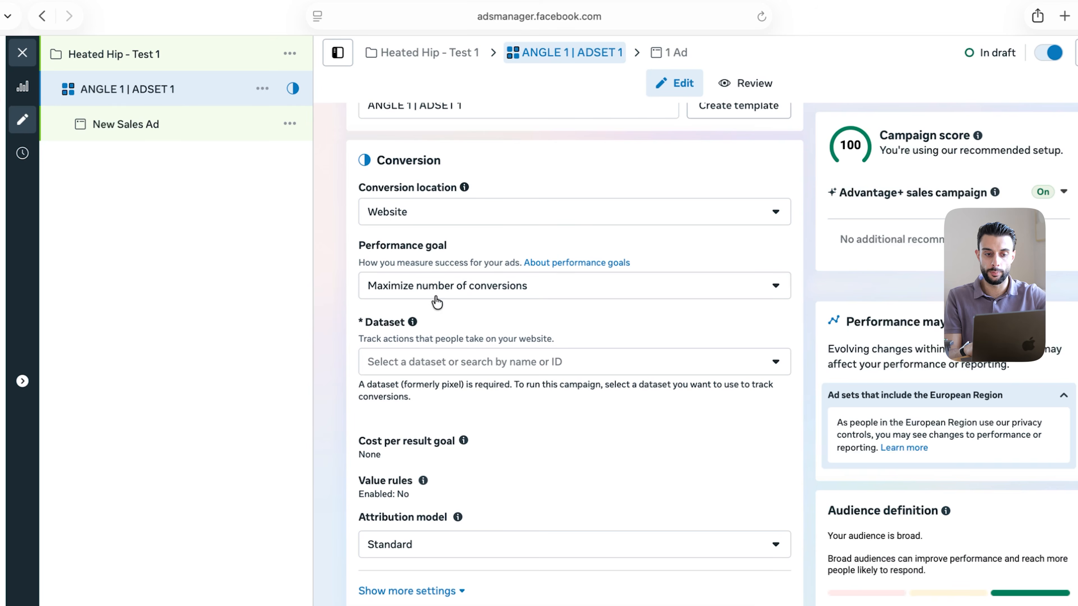
Review the Dataset and Attribution model choices for the ad set
scroll(491, 292, down, 2)
click(500, 291)
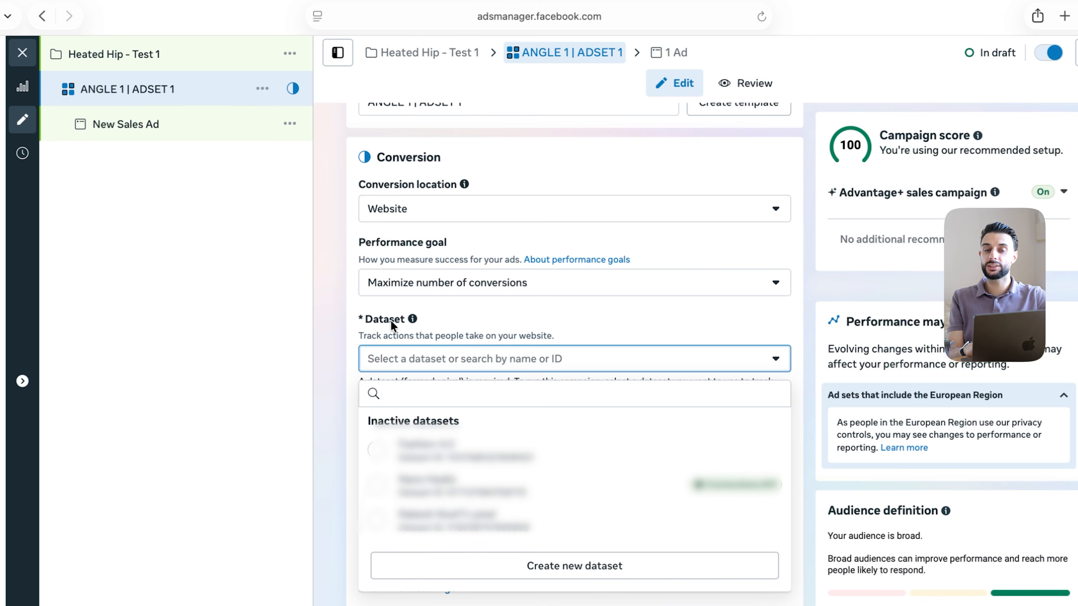
click(440, 360)
click(439, 360)
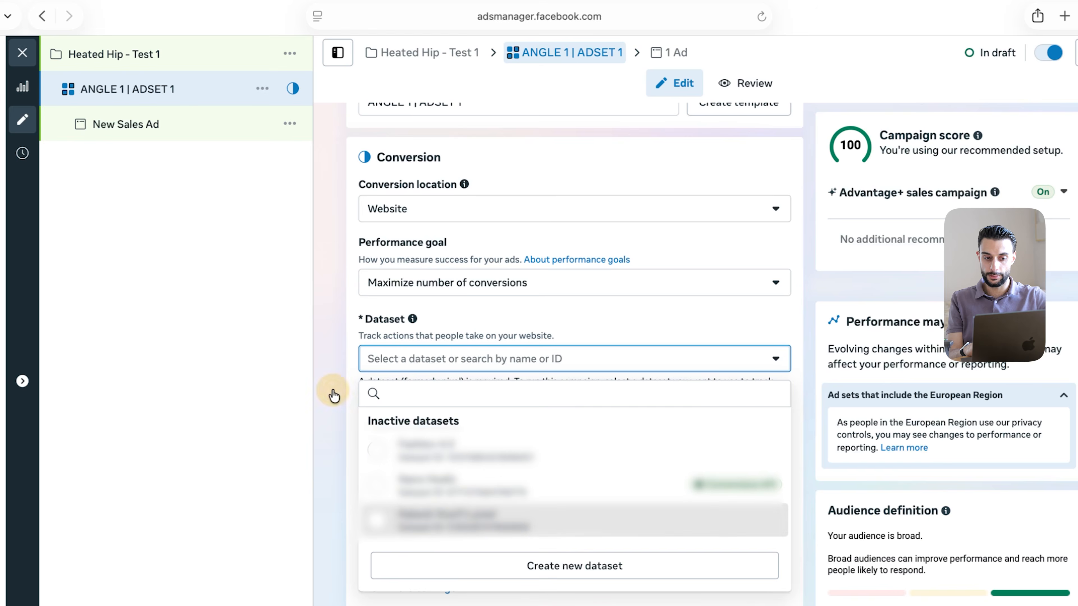
scroll(331, 392, down, 10)
click(431, 254)
scroll(395, 361, down, 3)
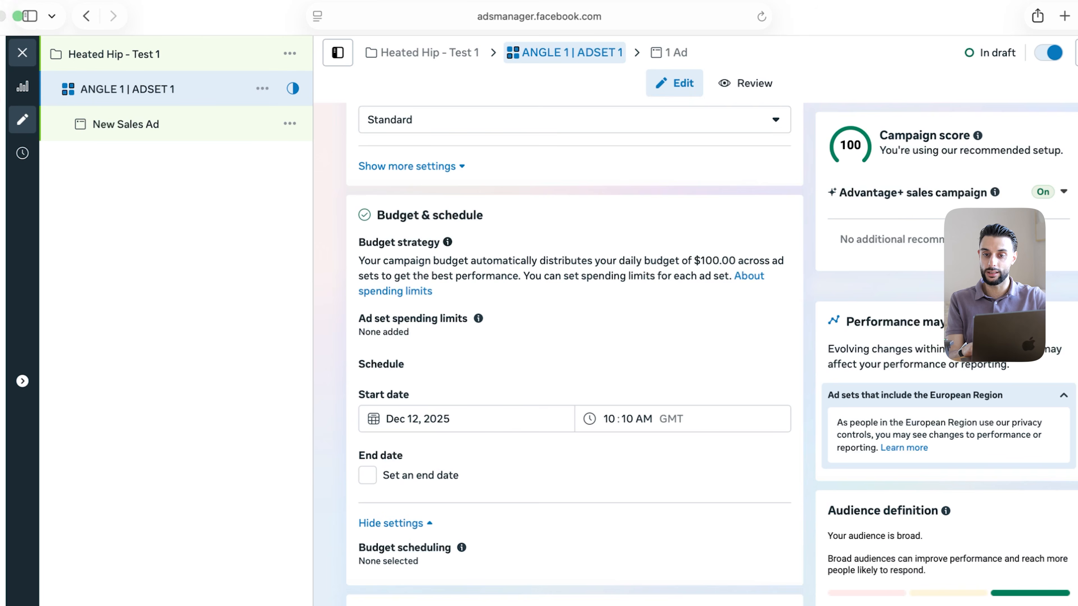
Set the ad set start date to Dec 13, 2025 at 12:00 AM
click(401, 419)
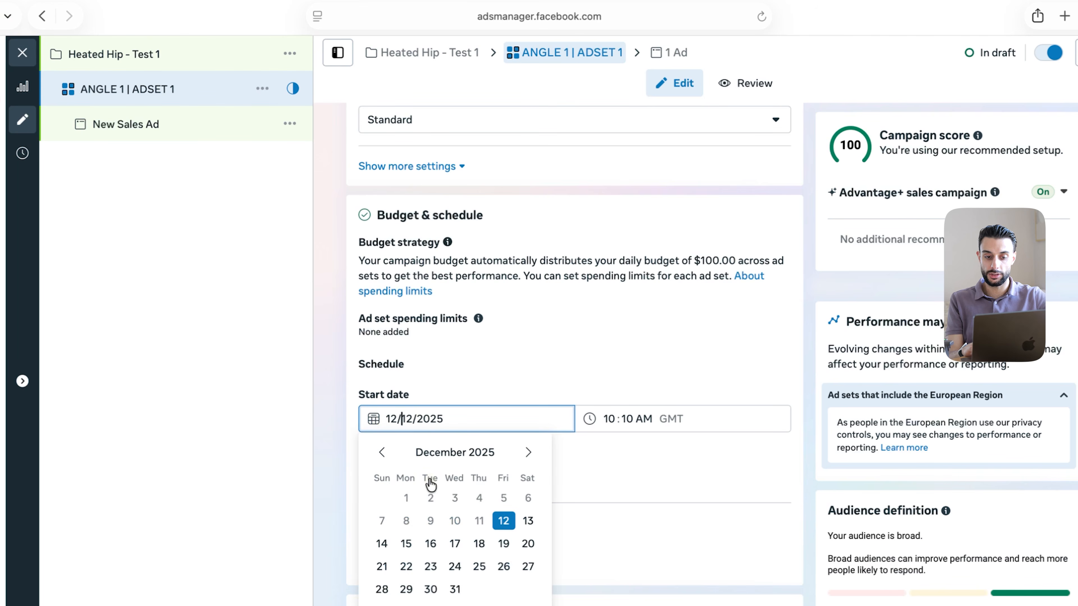
click(529, 522)
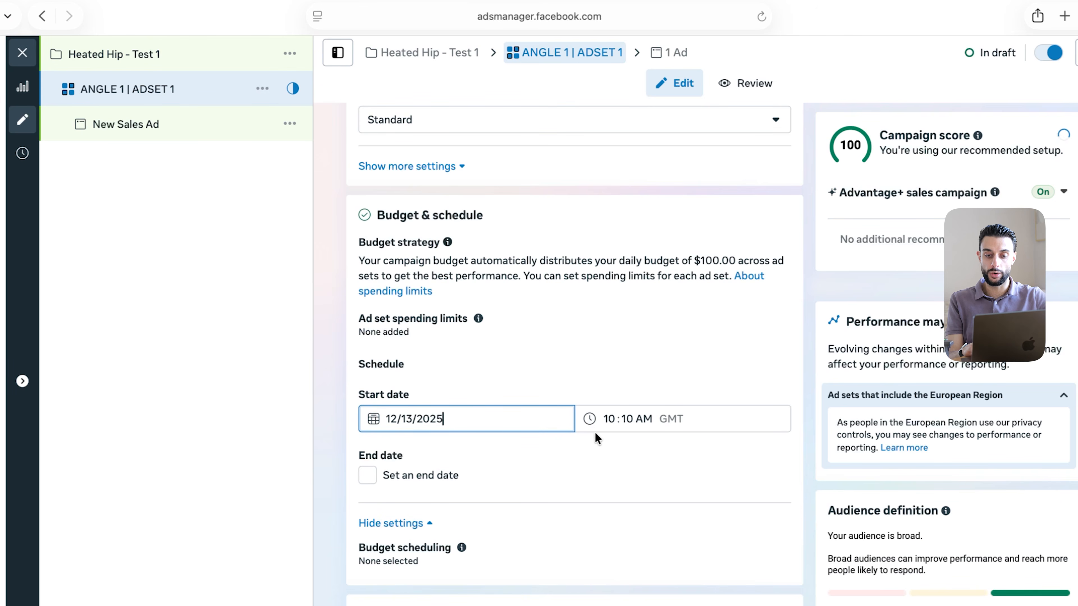
click(621, 419)
scroll(428, 333, down, 3)
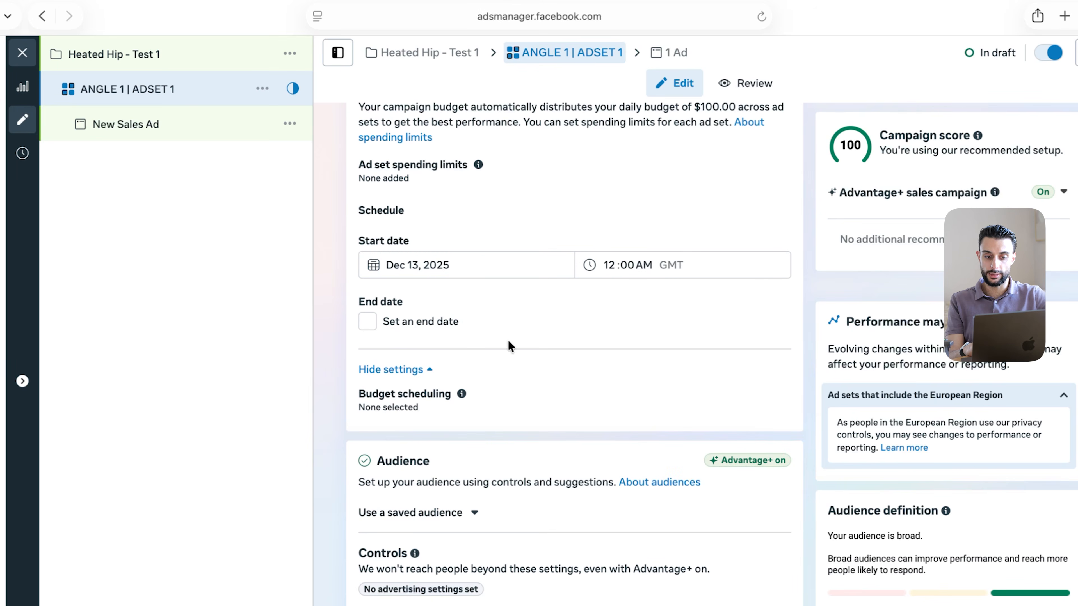
scroll(508, 345, down, 3)
scroll(508, 339, down, 1)
Open the Locations editor and search for countries to add alongside United Kingdom
click(437, 244)
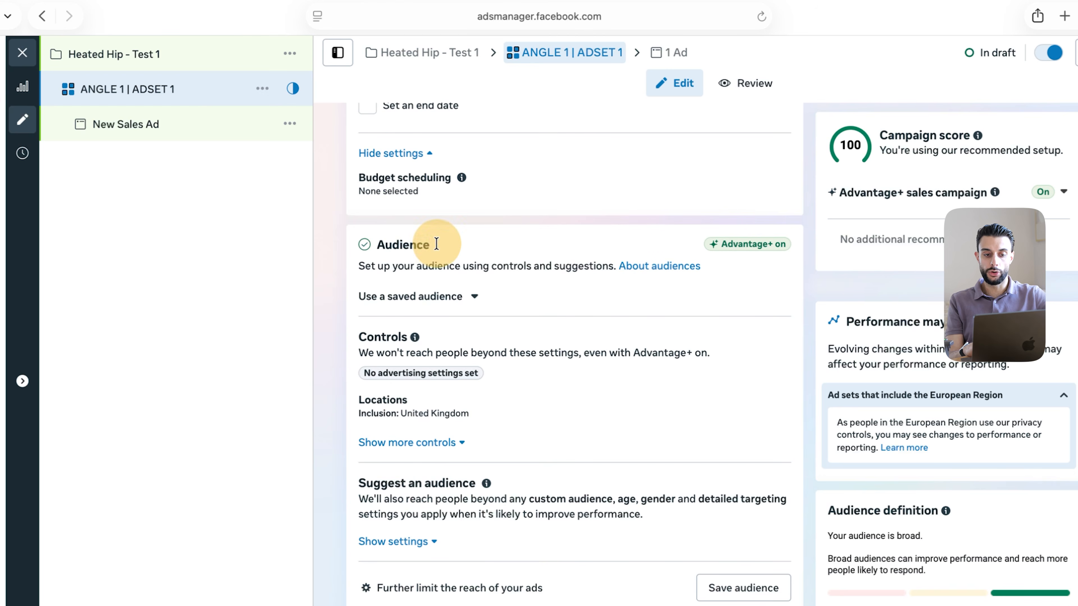
scroll(467, 384, down, 1)
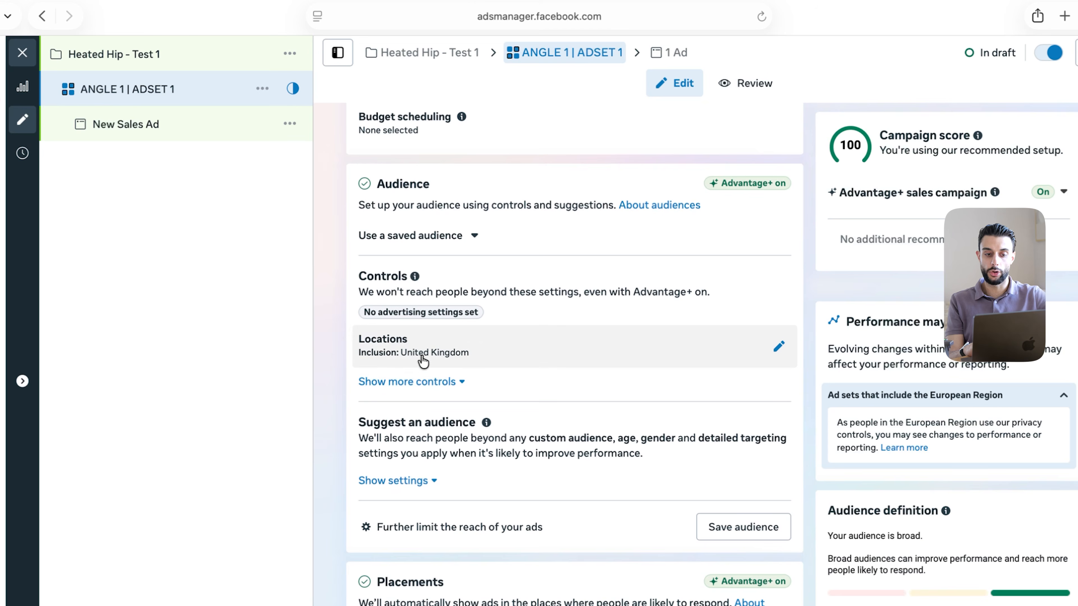
click(779, 347)
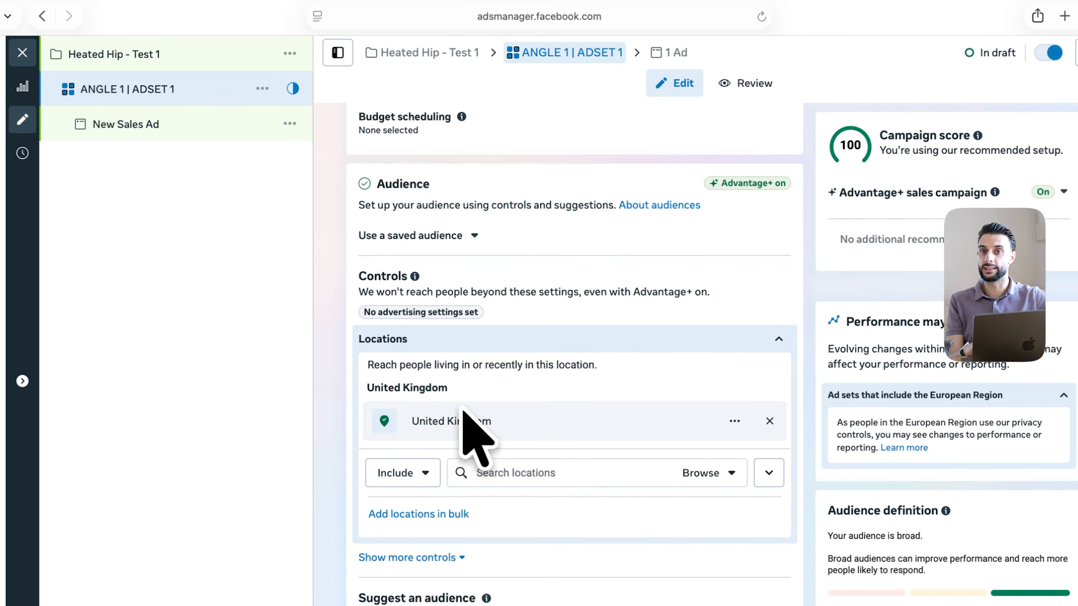
click(511, 470)
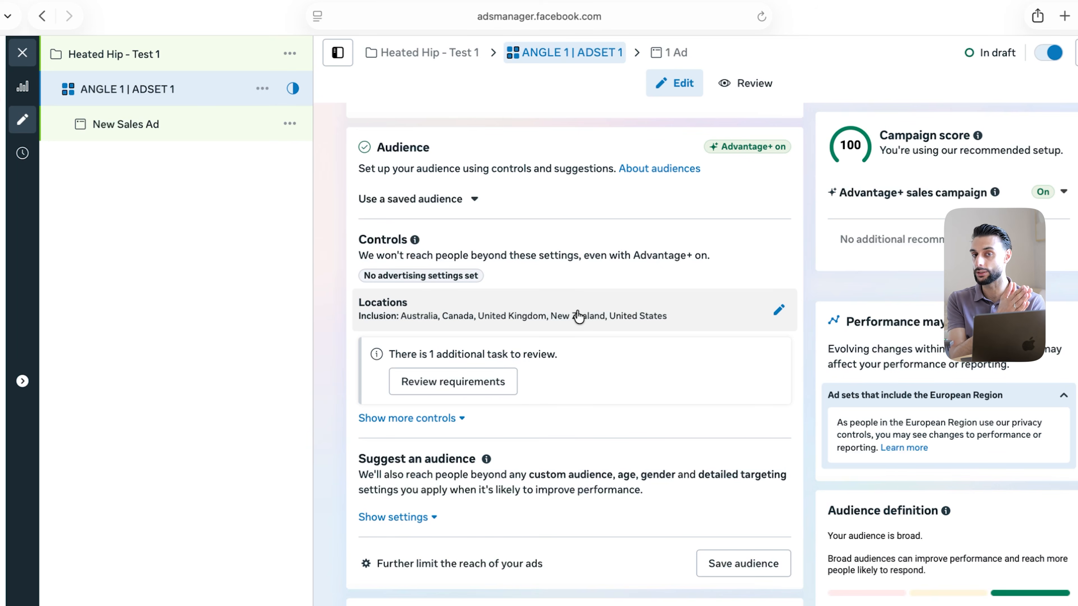
Scroll down through the remaining ad set settings
scroll(433, 338, down, 1)
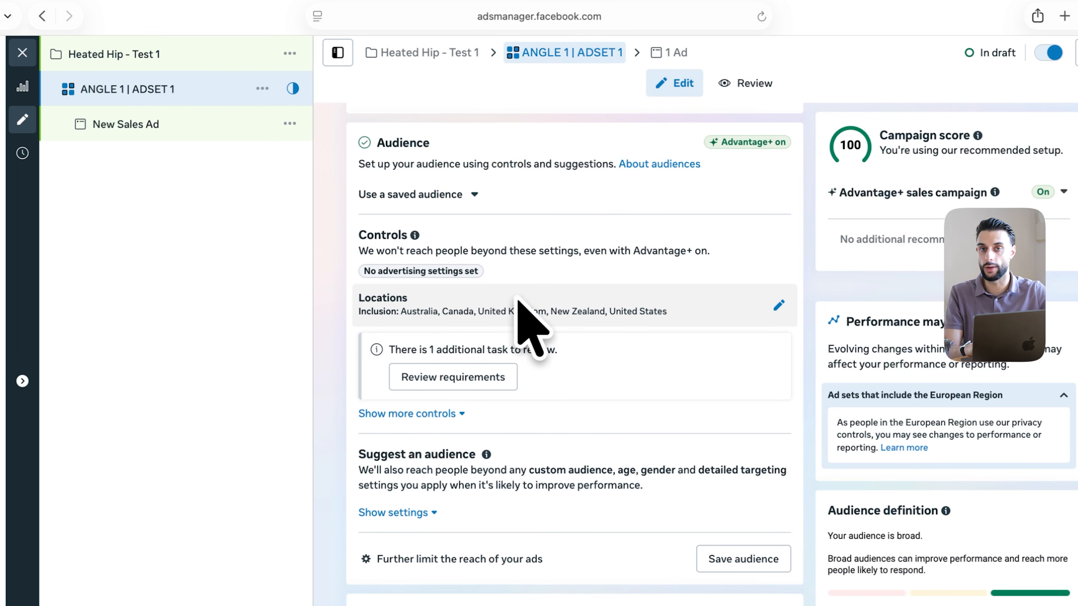
scroll(525, 325, down, 7)
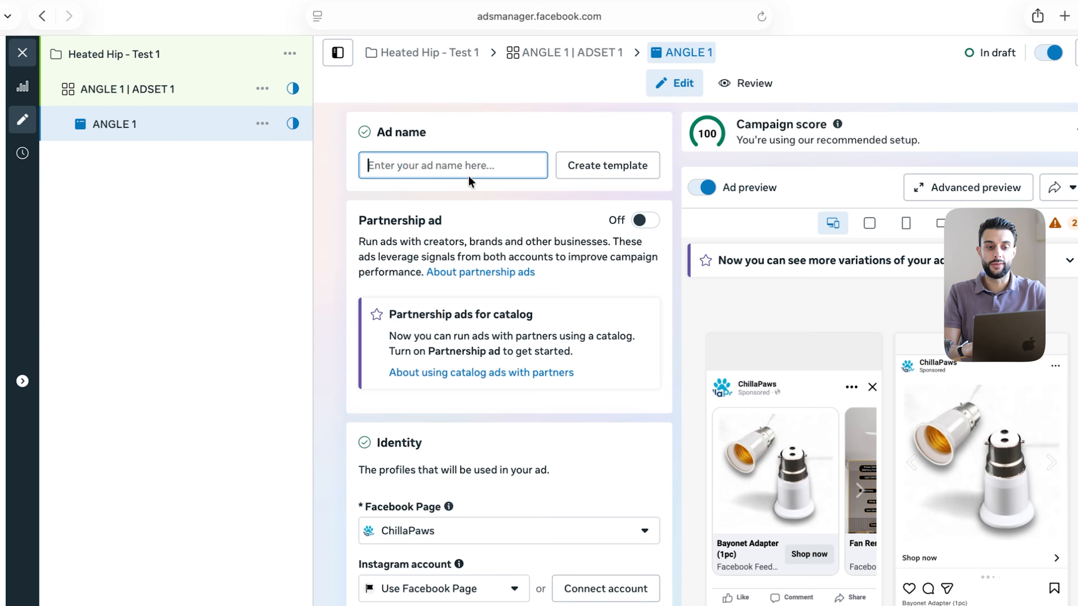
Name the ad 'Creative 1', then exit Safari full screen and bring Miro forward
text(Cr)
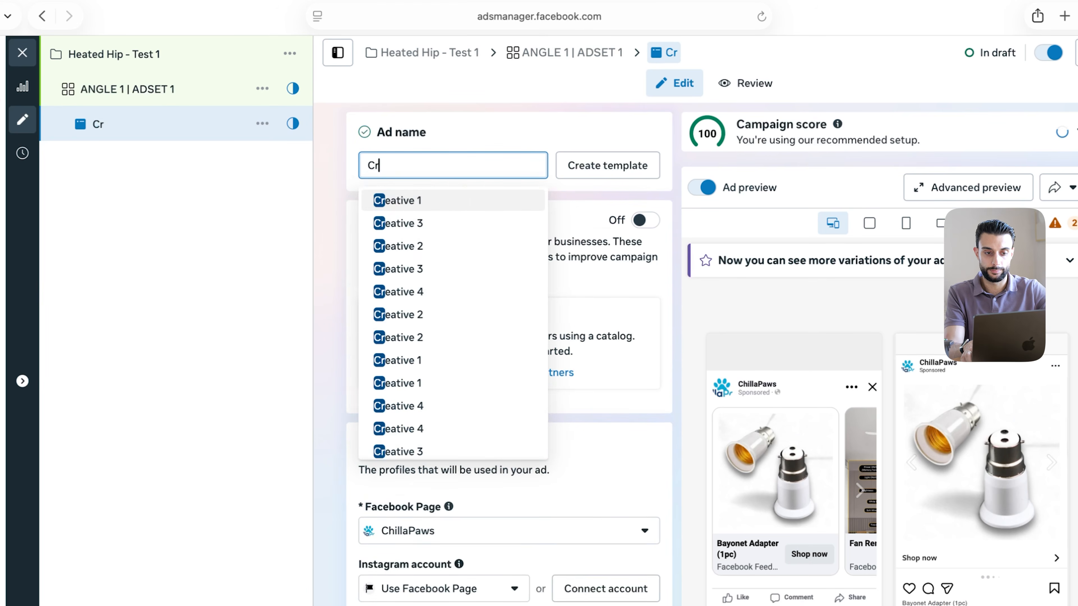
key(Return)
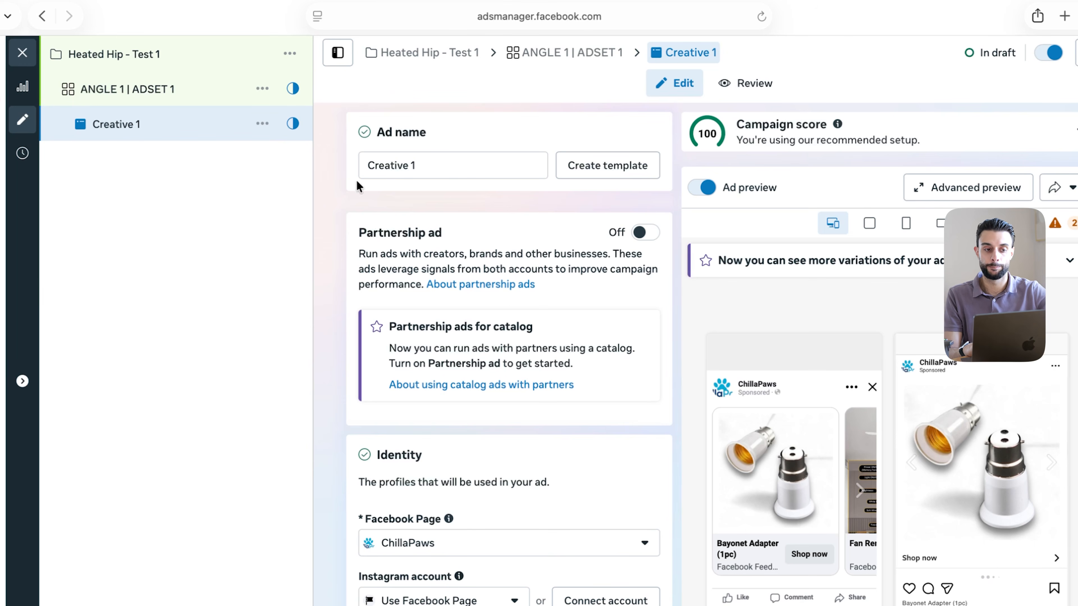
click(15, 17)
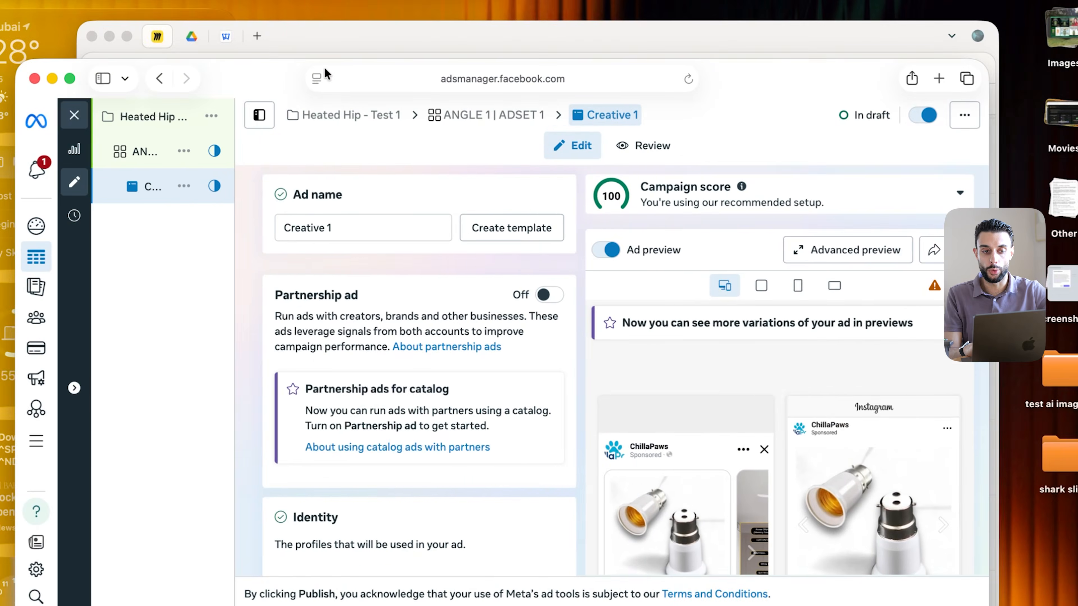
click(212, 40)
click(129, 37)
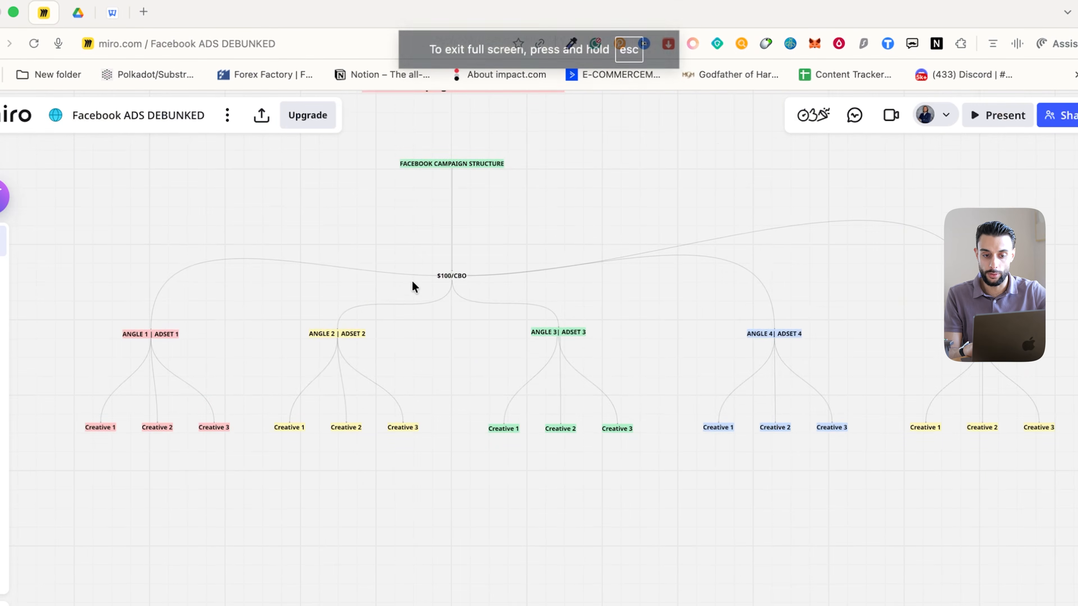
scroll(411, 280, up, 5)
scroll(412, 280, up, 3)
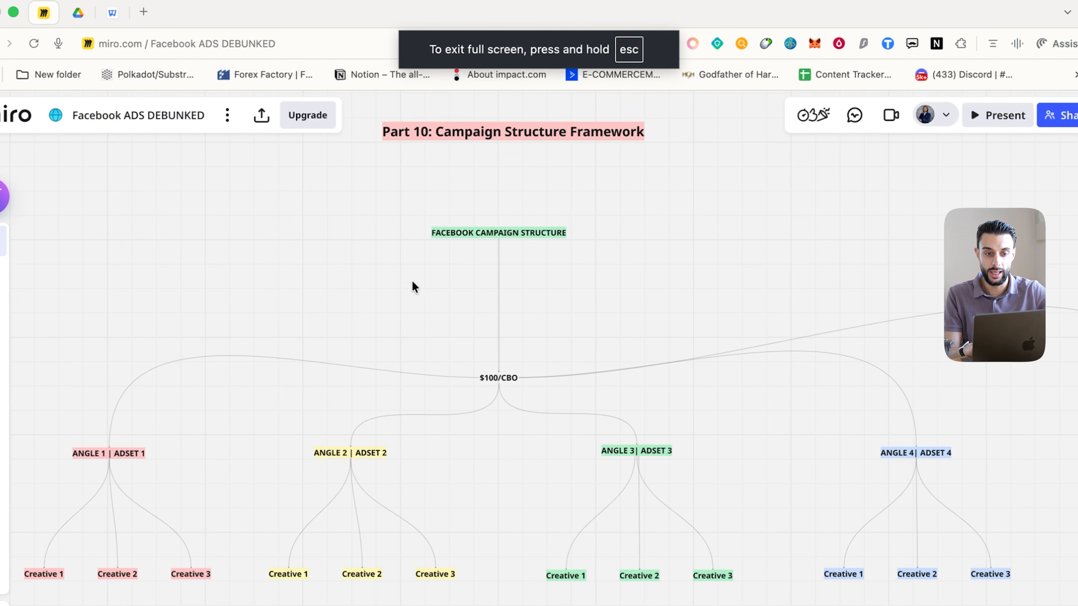
scroll(419, 283, up, 5)
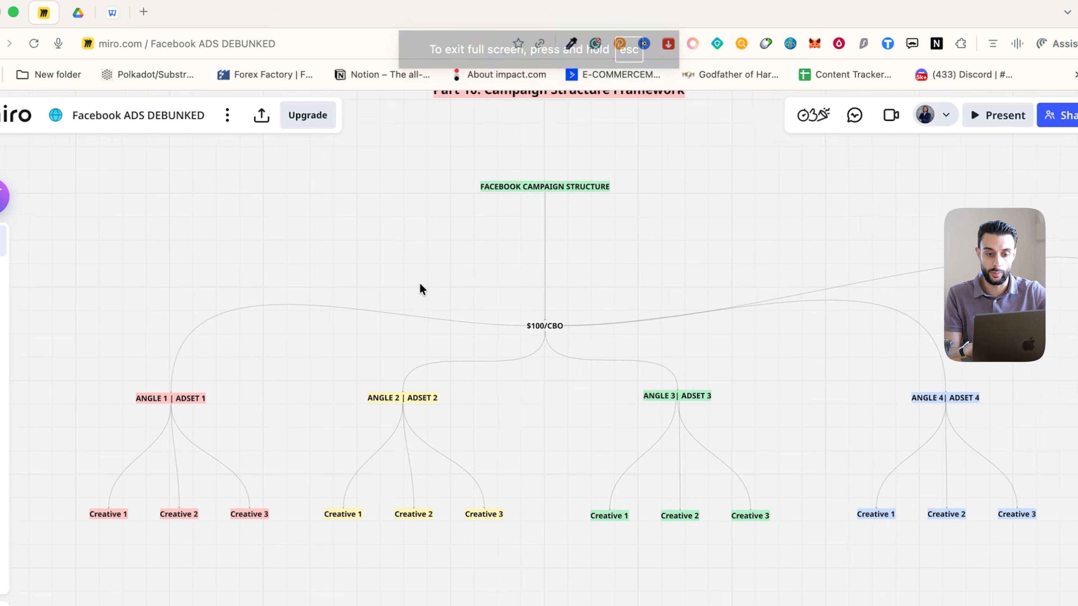
scroll(457, 283, right, 3)
scroll(457, 282, down, 2)
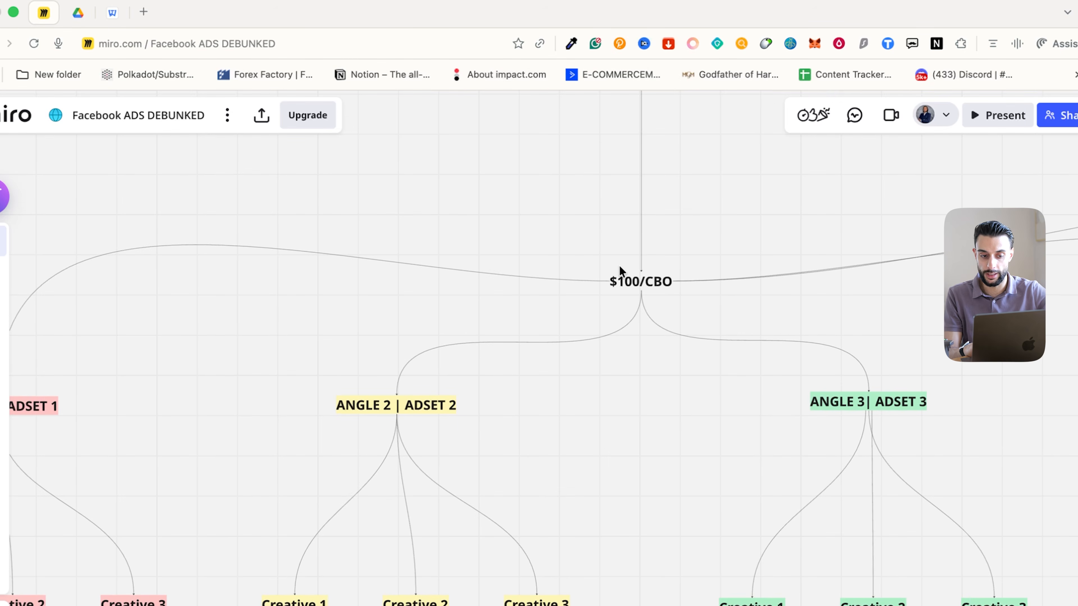
scroll(621, 273, left, 10)
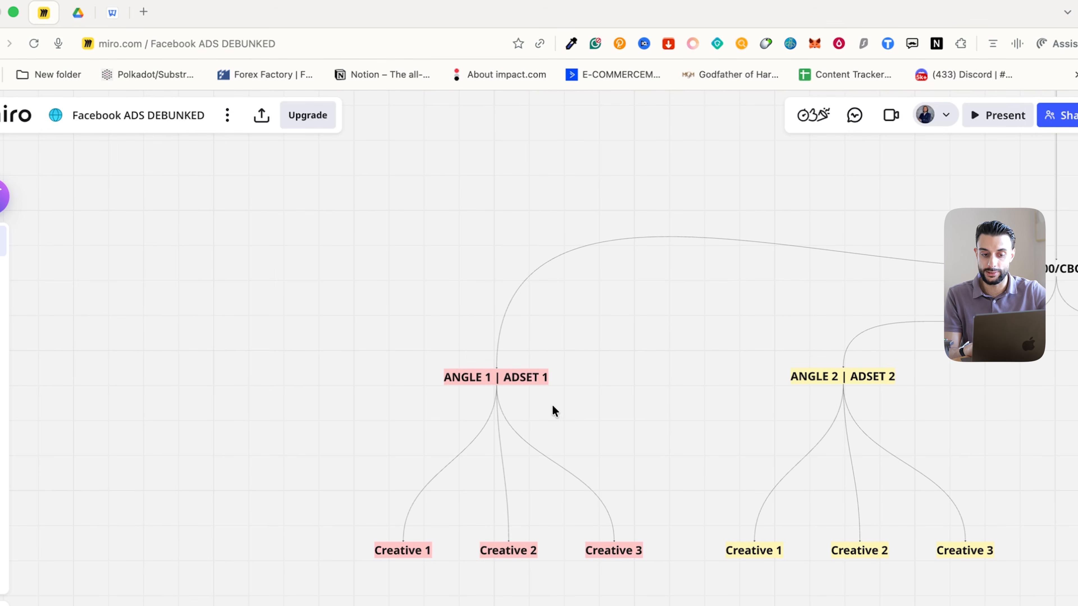
scroll(553, 409, down, 5)
scroll(523, 359, up, 2)
scroll(523, 359, left, 1)
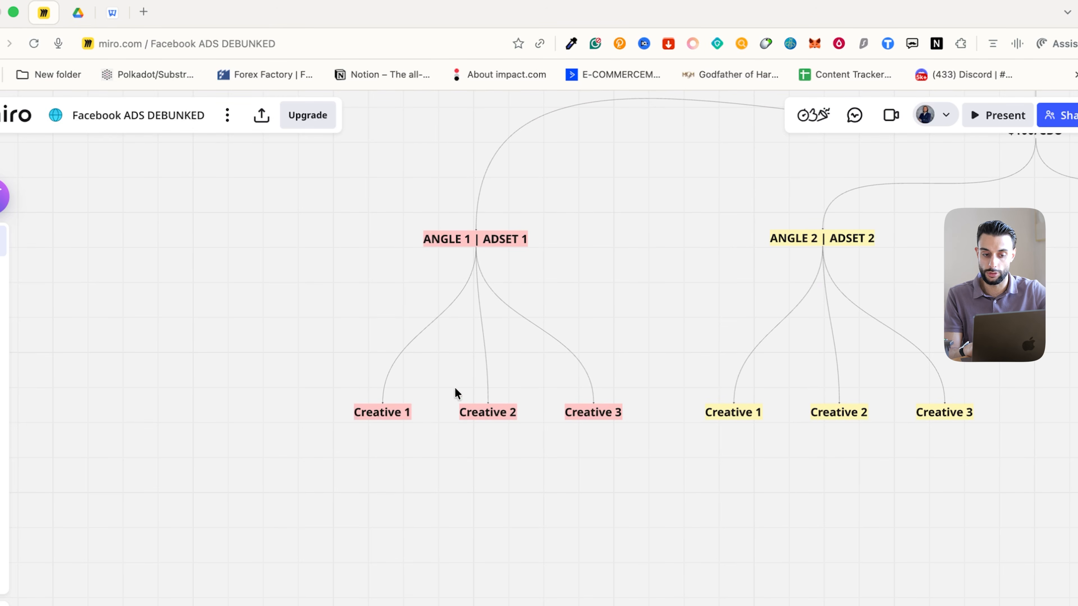
click(381, 414)
click(510, 413)
click(628, 415)
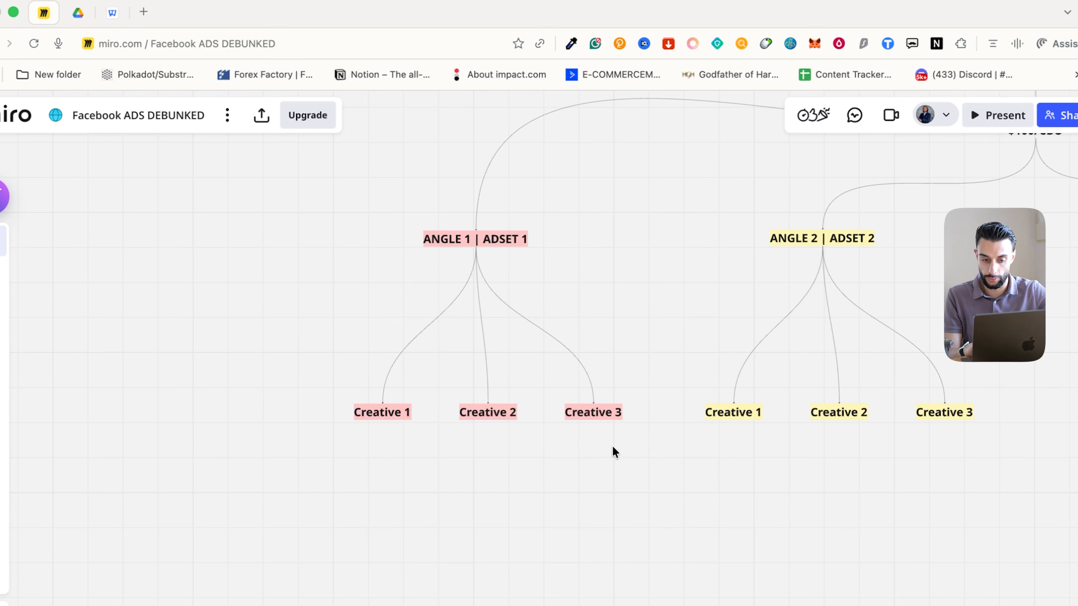
scroll(607, 452, down, 5)
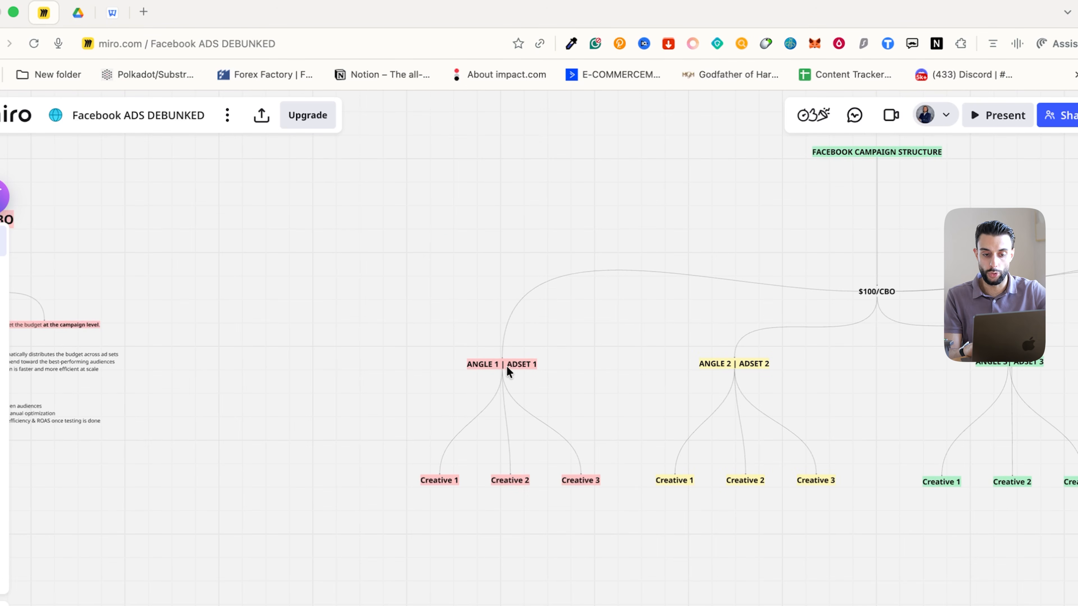
scroll(507, 371, up, 3)
click(494, 364)
click(430, 513)
click(511, 514)
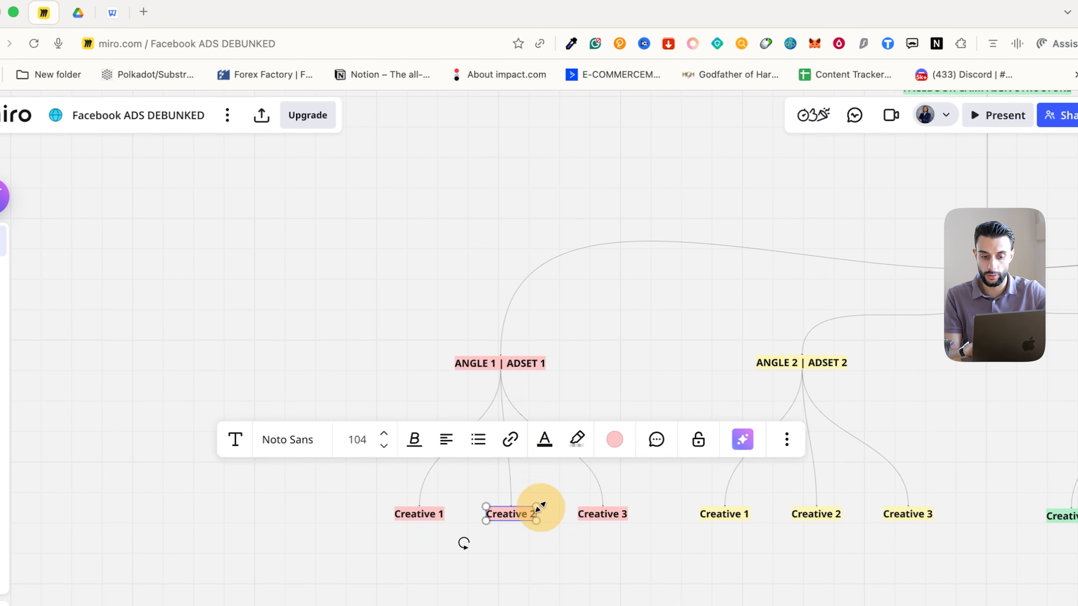
click(610, 515)
click(525, 595)
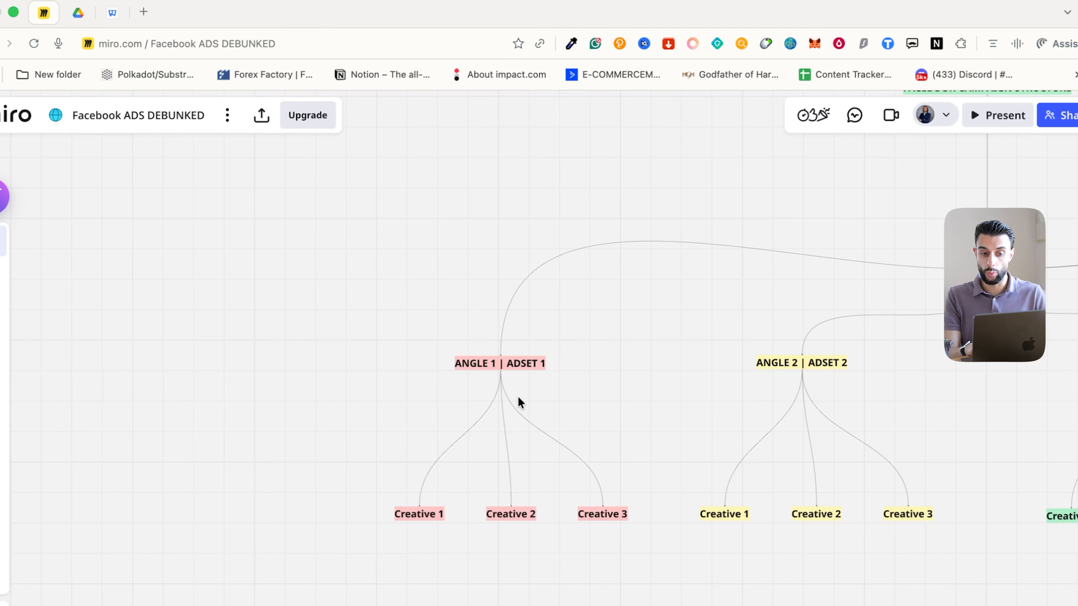
click(522, 364)
click(496, 363)
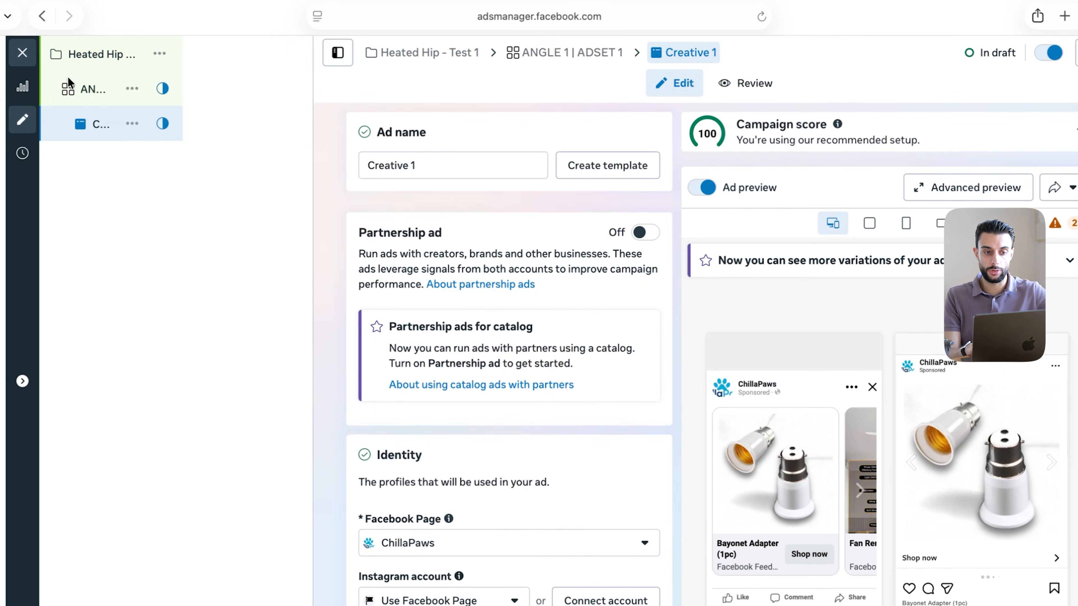
Replace the 'ANGLE 1 |' prefix so the ad set reads 'ADSET 1 - Hip surgery', then open Creative 1
click(152, 107)
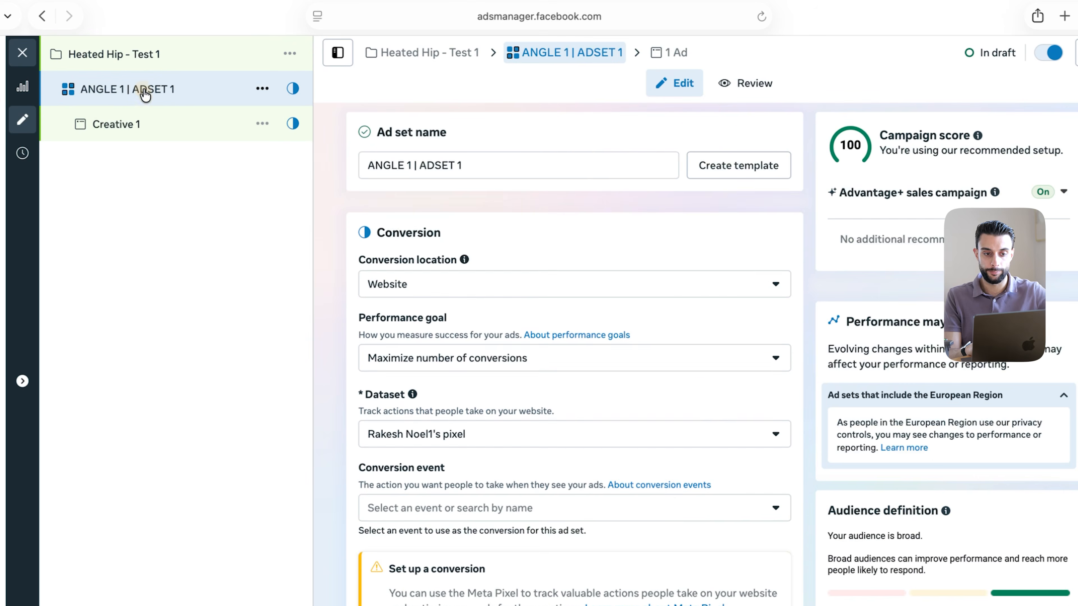
click(416, 164)
drag(416, 164, 365, 163)
key(BackSpace)
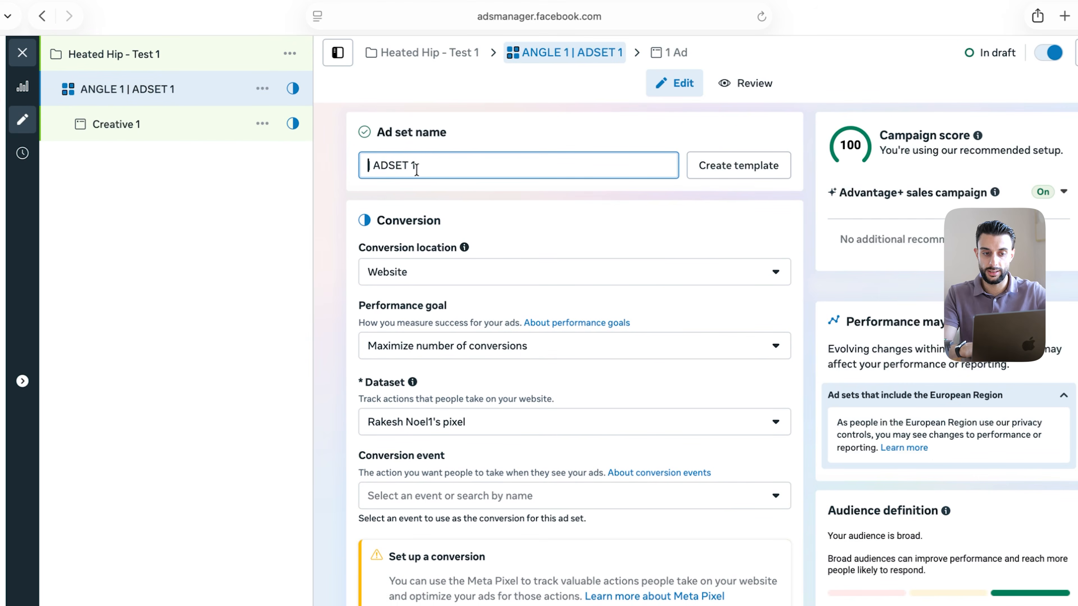
key(Right)
key(BackSpace)
click(448, 170)
text(-)
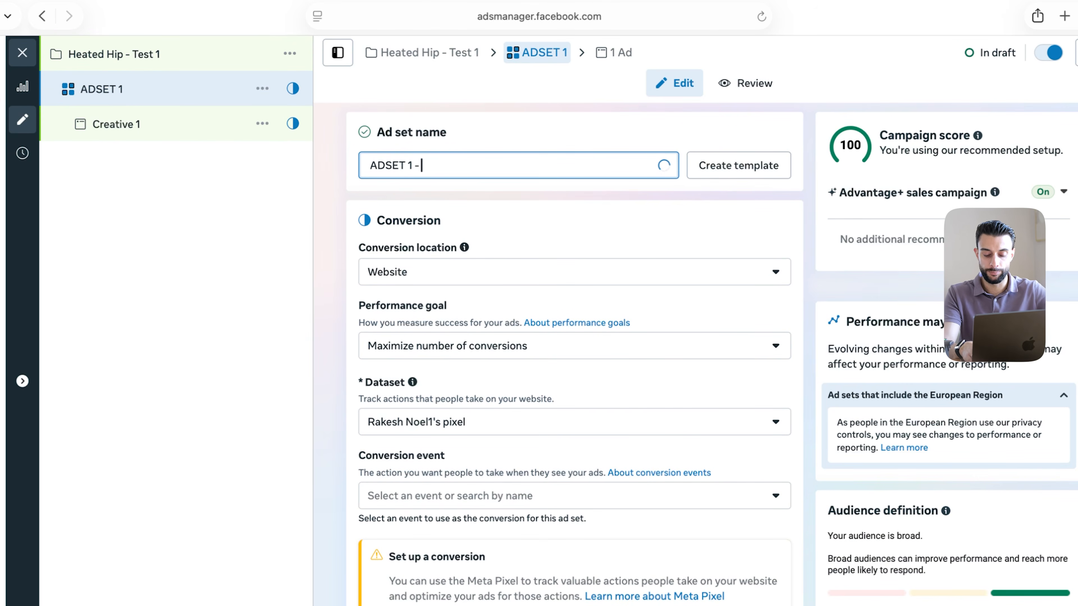
text( Hip surgery)
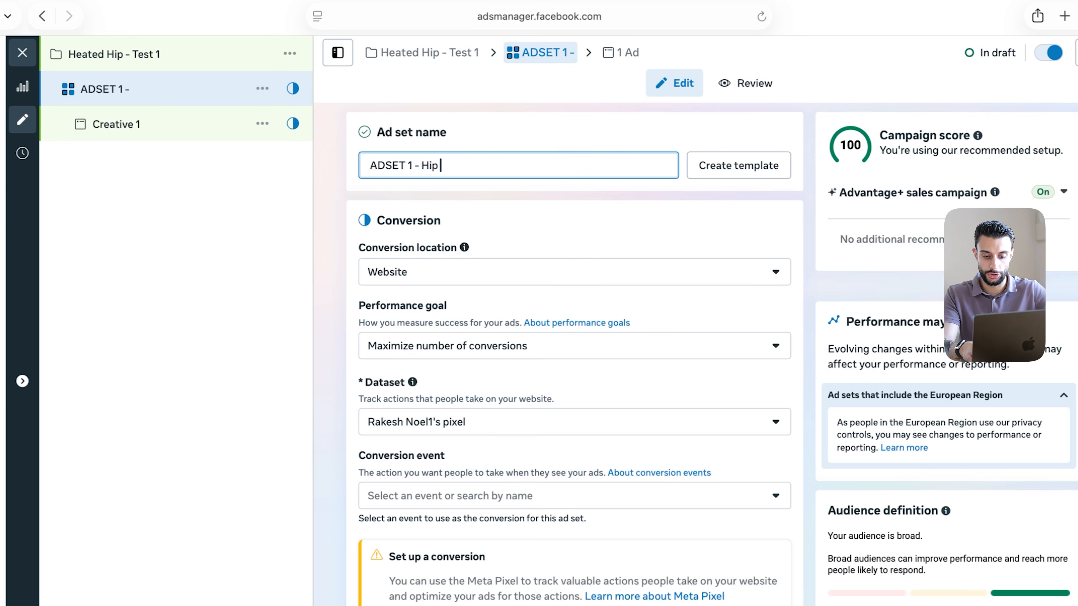
click(522, 143)
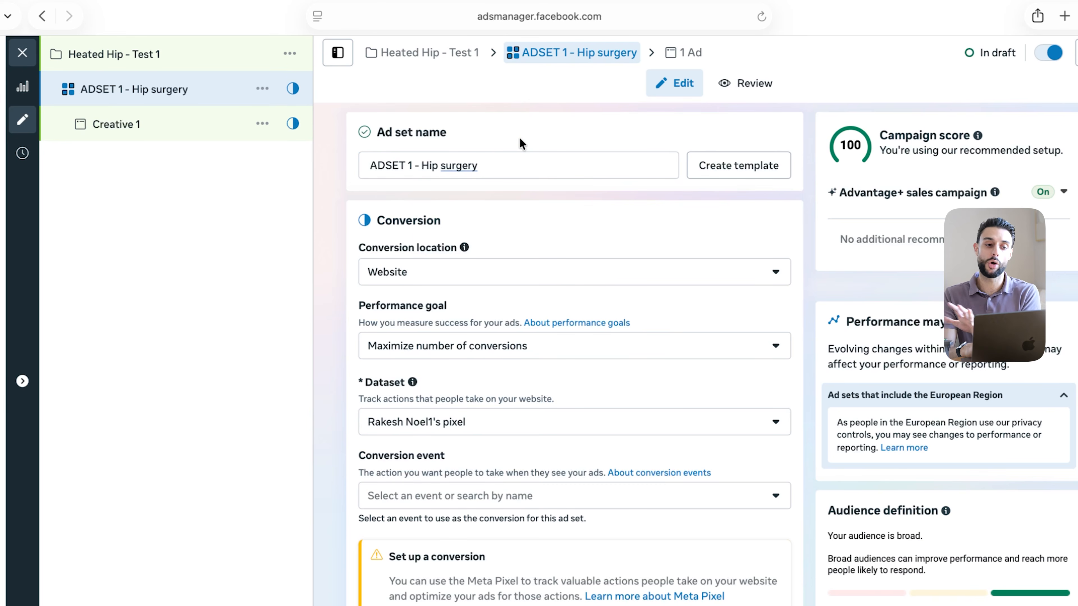
click(142, 134)
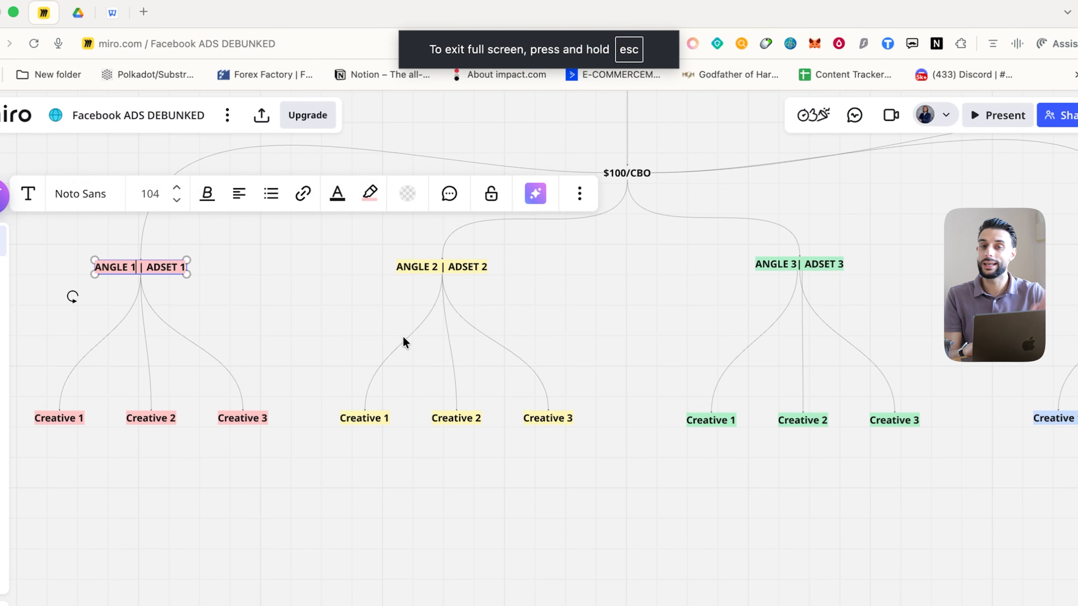
click(422, 265)
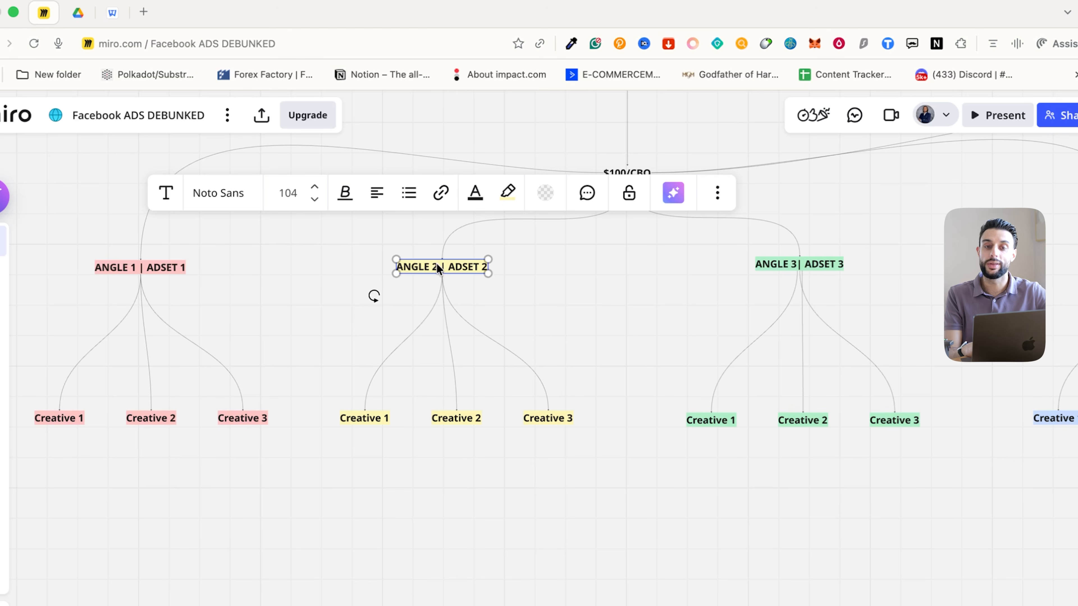
scroll(509, 272, right, 5)
click(600, 280)
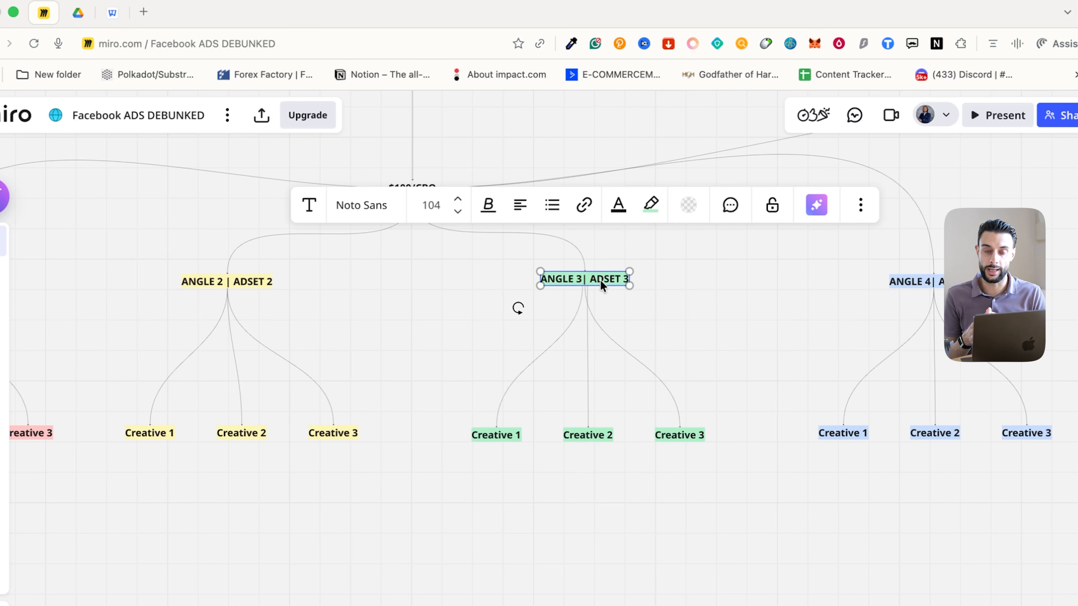
click(602, 363)
scroll(601, 363, down, 2)
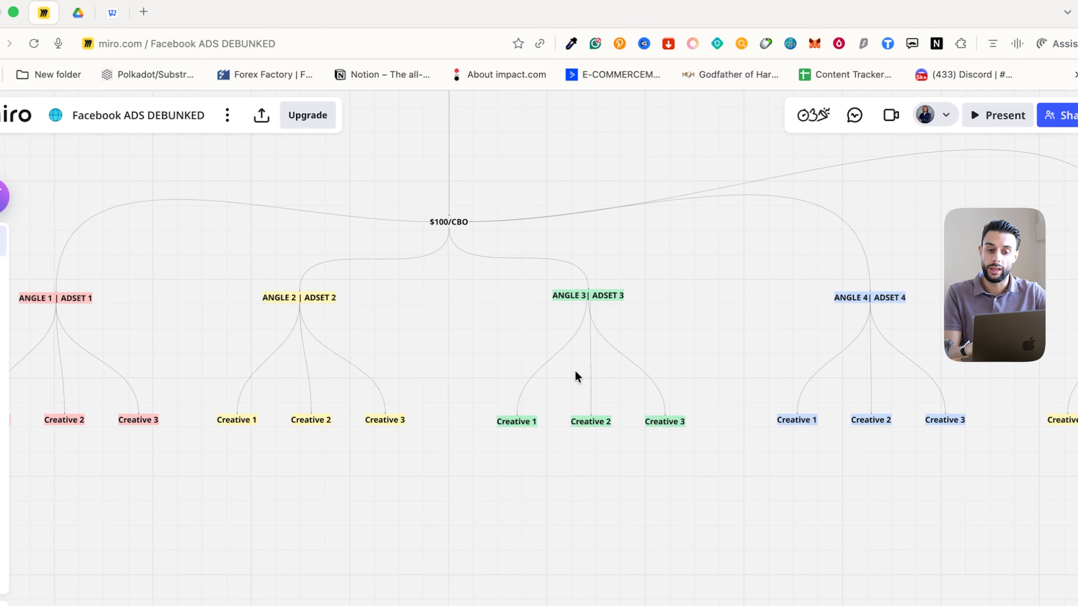
scroll(561, 319, down, 5)
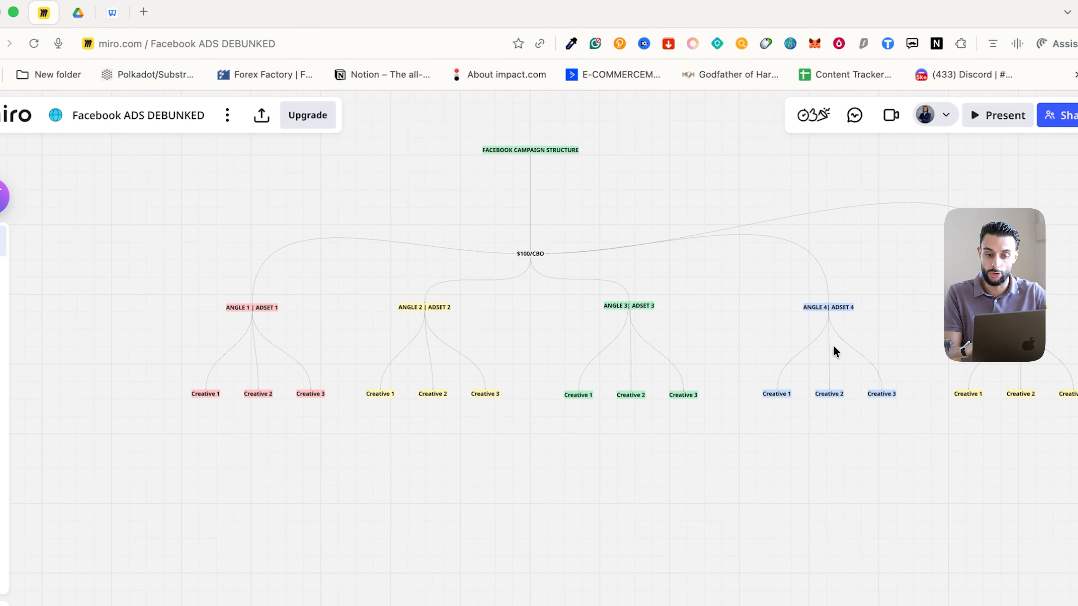
scroll(638, 332, up, 3)
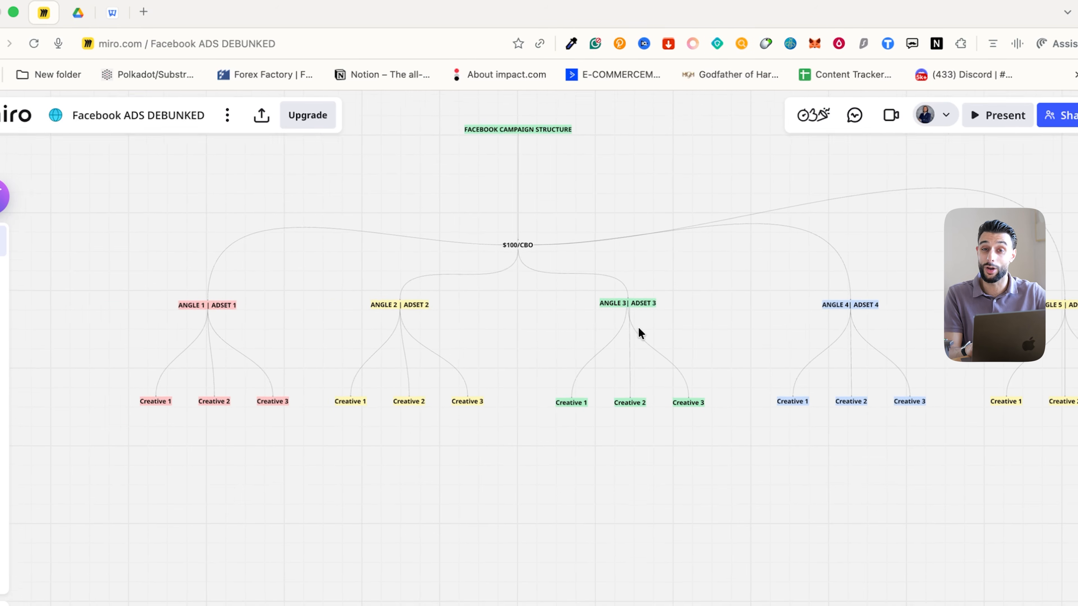
scroll(638, 333, left, 5)
scroll(637, 332, up, 3)
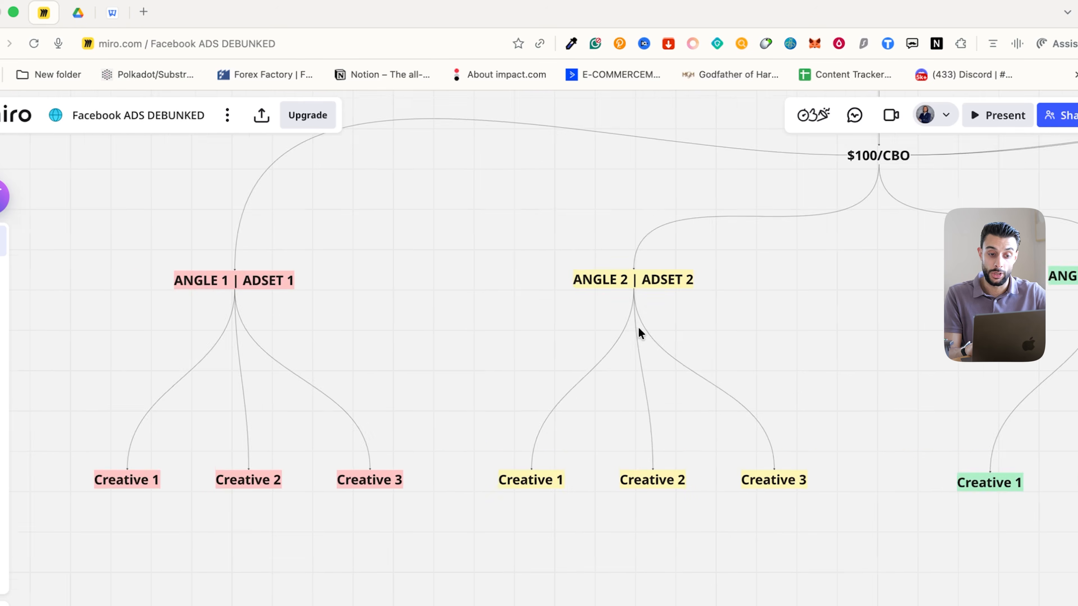
scroll(597, 332, left, 5)
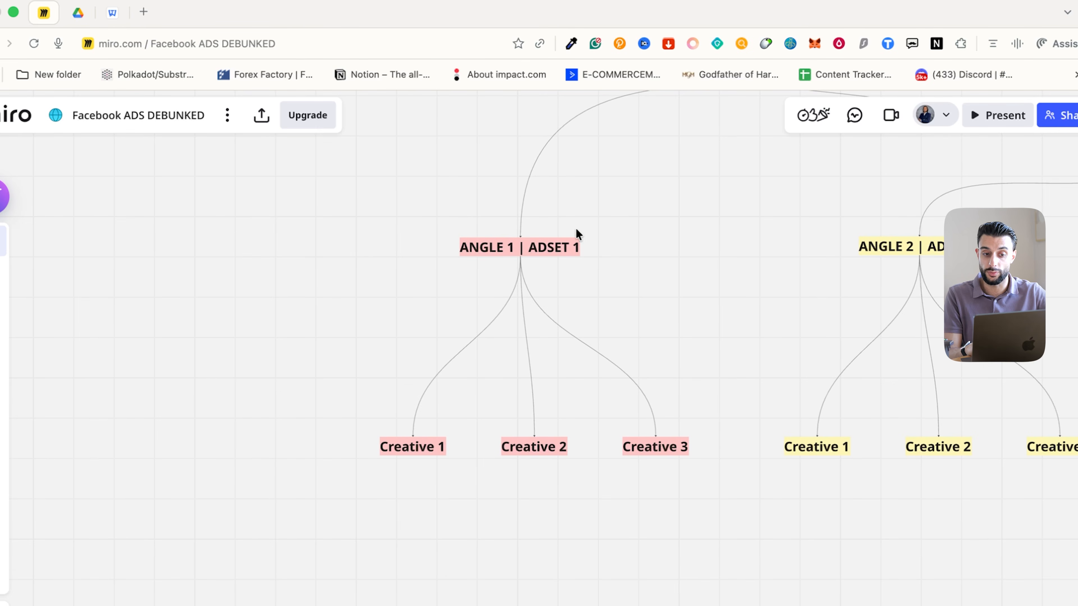
scroll(679, 260, right, 10)
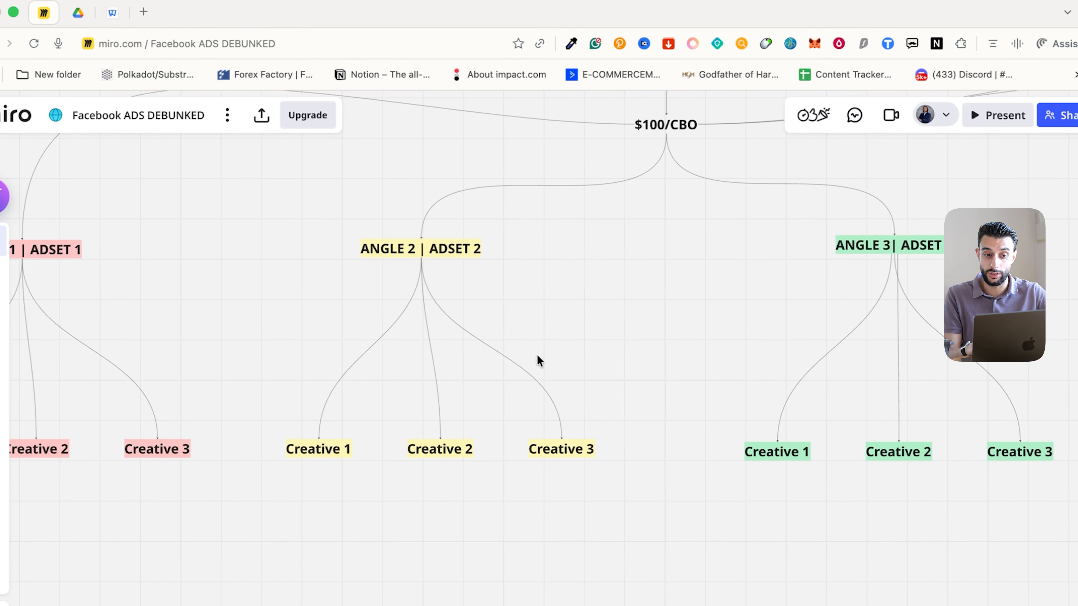
scroll(486, 348, left, 2)
scroll(486, 348, left, 6)
scroll(486, 349, up, 2)
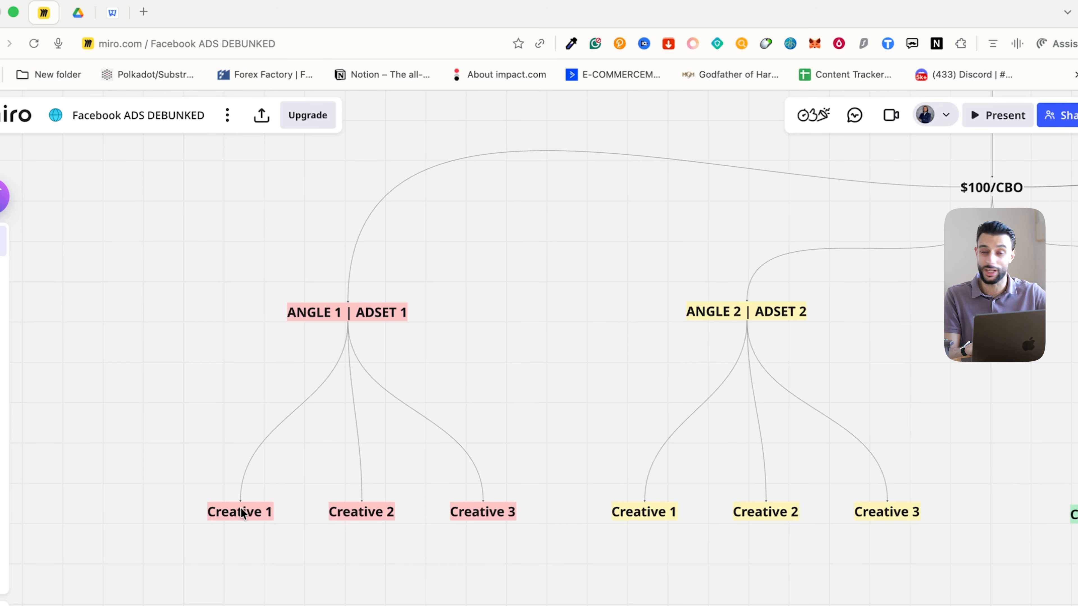
scroll(349, 440, right, 20)
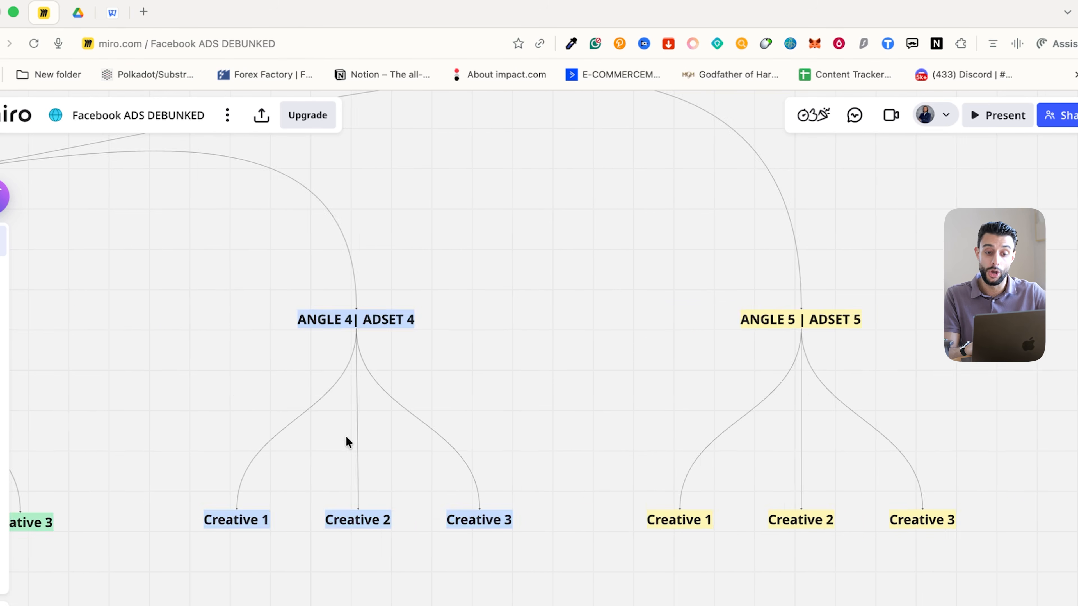
scroll(352, 441, left, 15)
scroll(331, 453, down, 5)
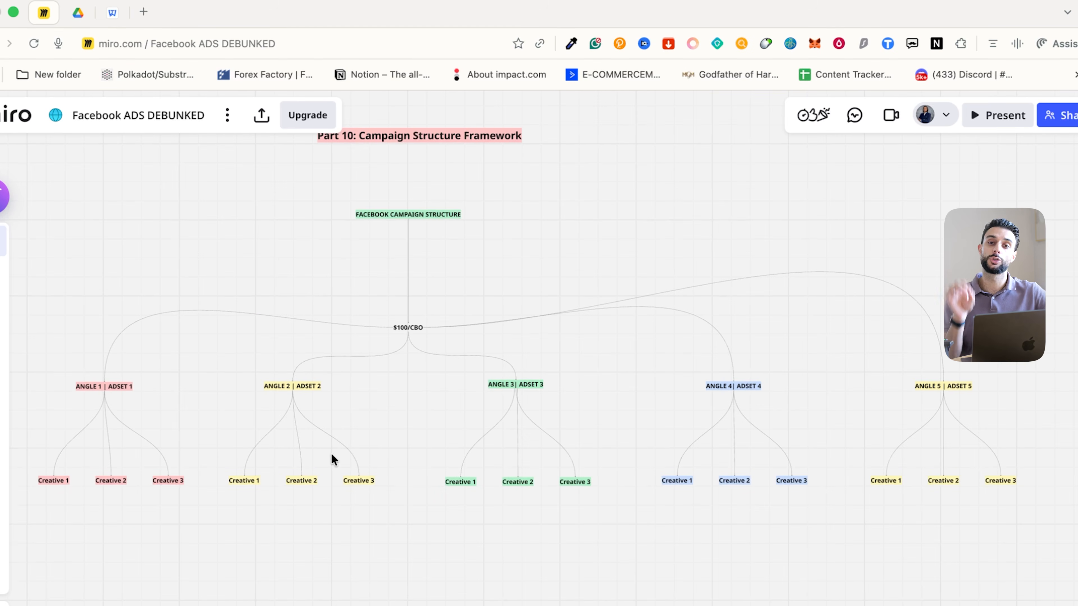
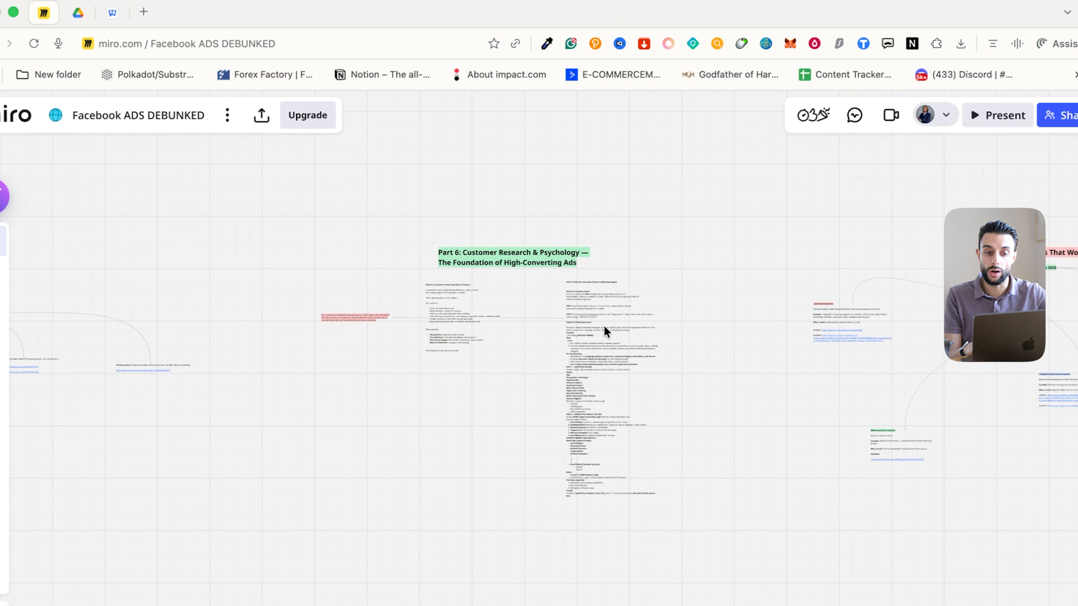
Pan across the Miro board and inspect a connector line
scroll(604, 331, right, 1)
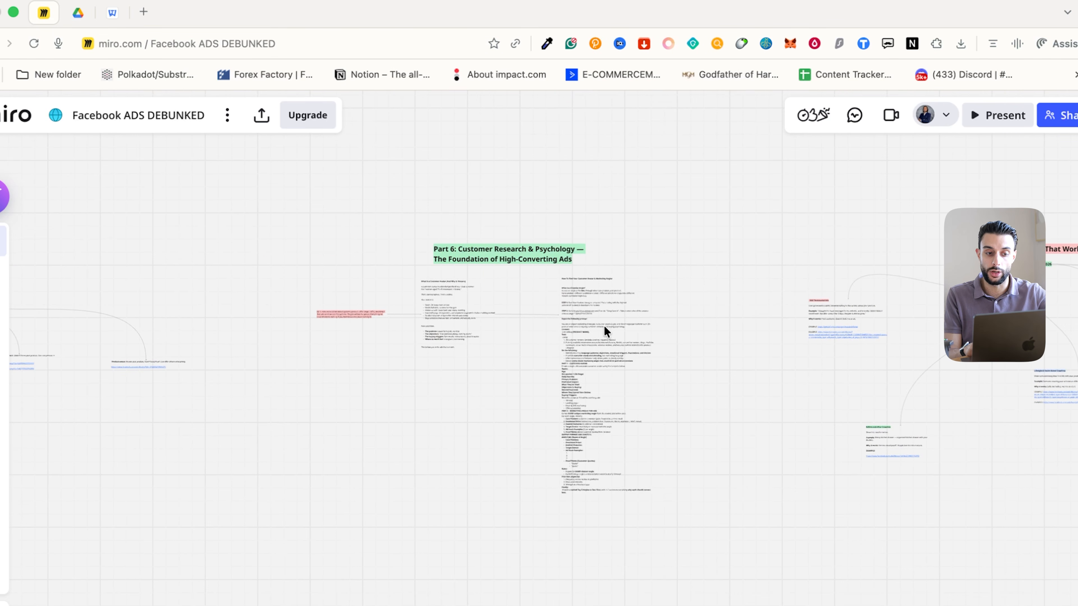
scroll(608, 332, right, 15)
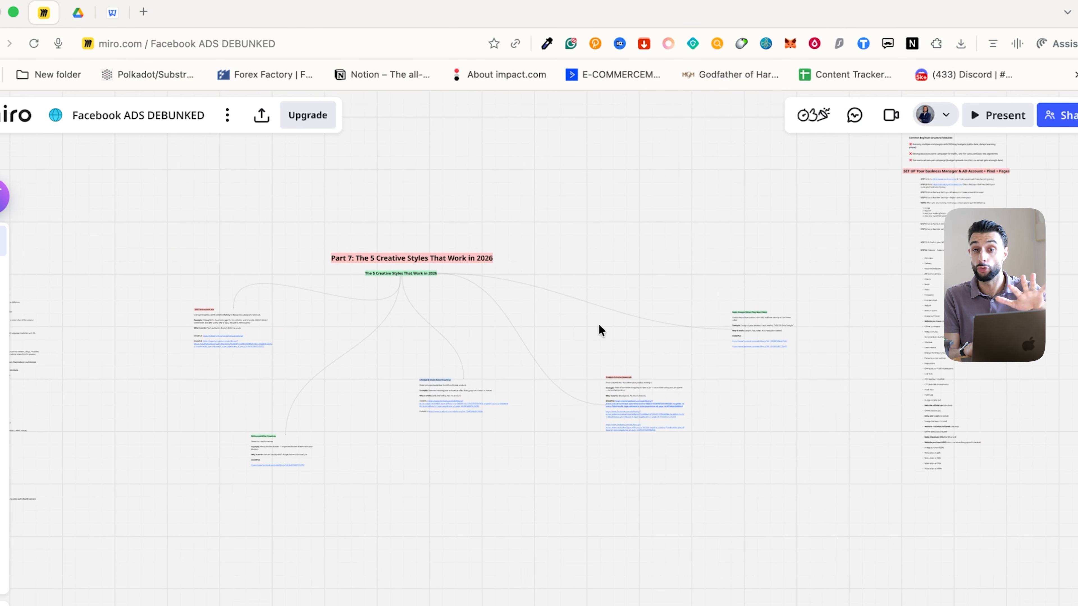
scroll(598, 328, right, 10)
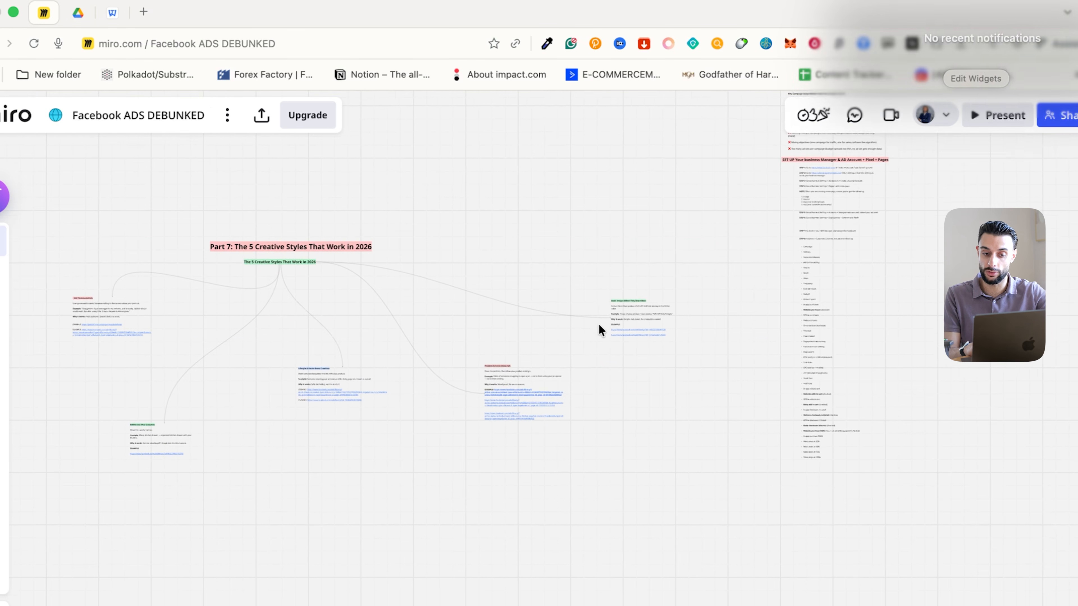
click(598, 323)
click(674, 260)
scroll(662, 261, left, 15)
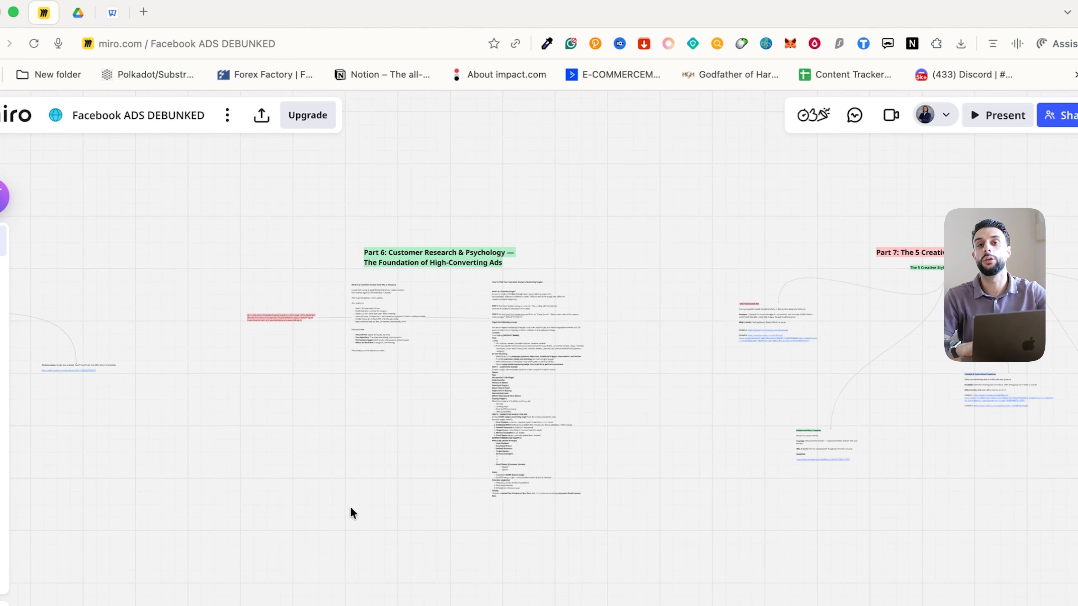
scroll(504, 459, right, 20)
scroll(505, 459, up, 3)
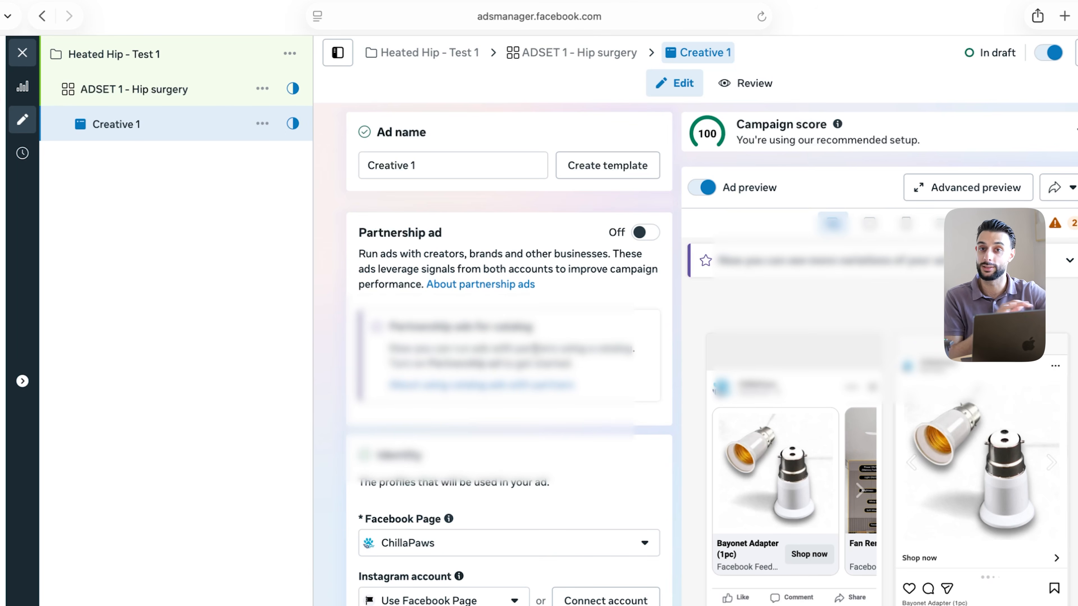
scroll(527, 472, down, 8)
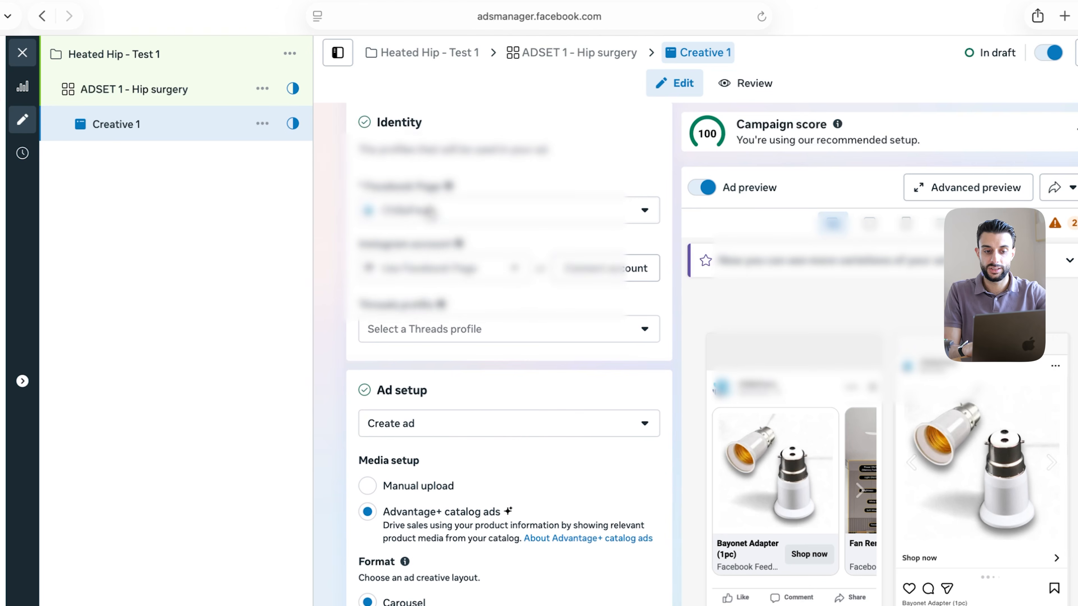
scroll(438, 248, down, 4)
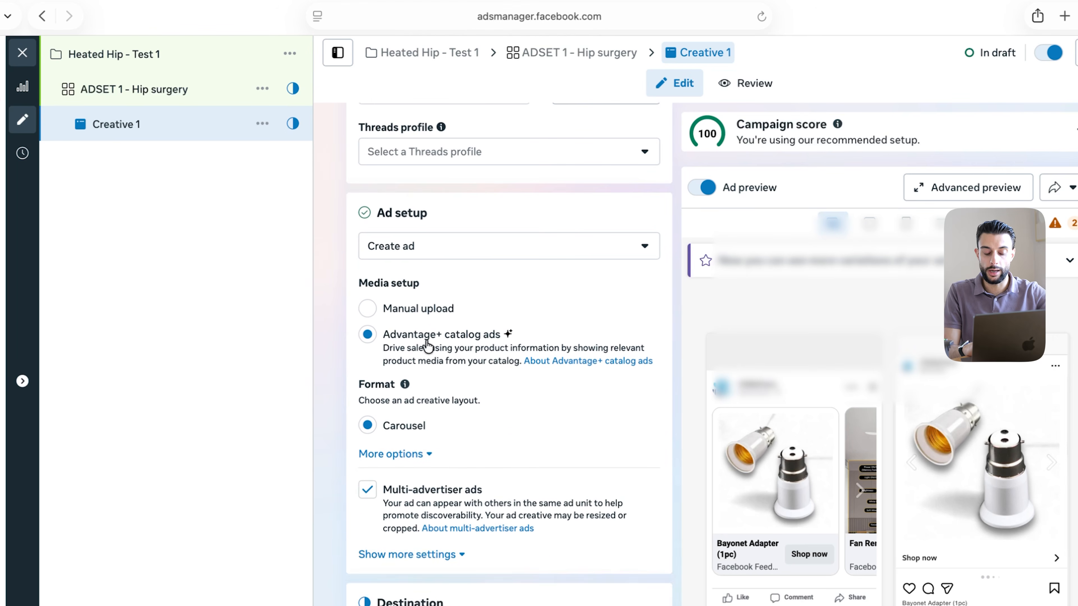
scroll(410, 404, down, 2)
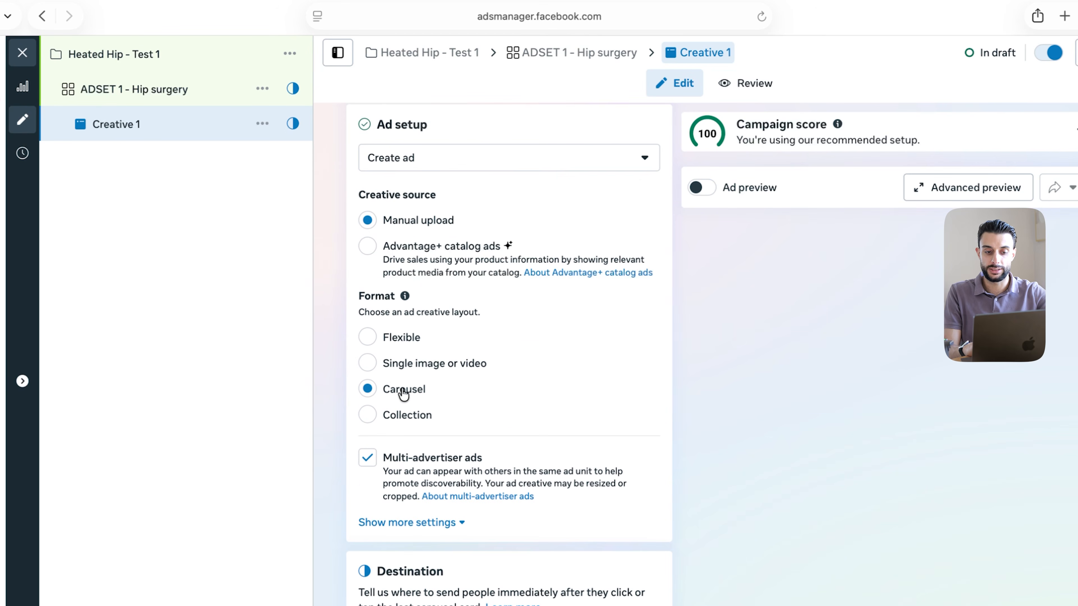
click(432, 365)
scroll(467, 297, down, 11)
click(458, 250)
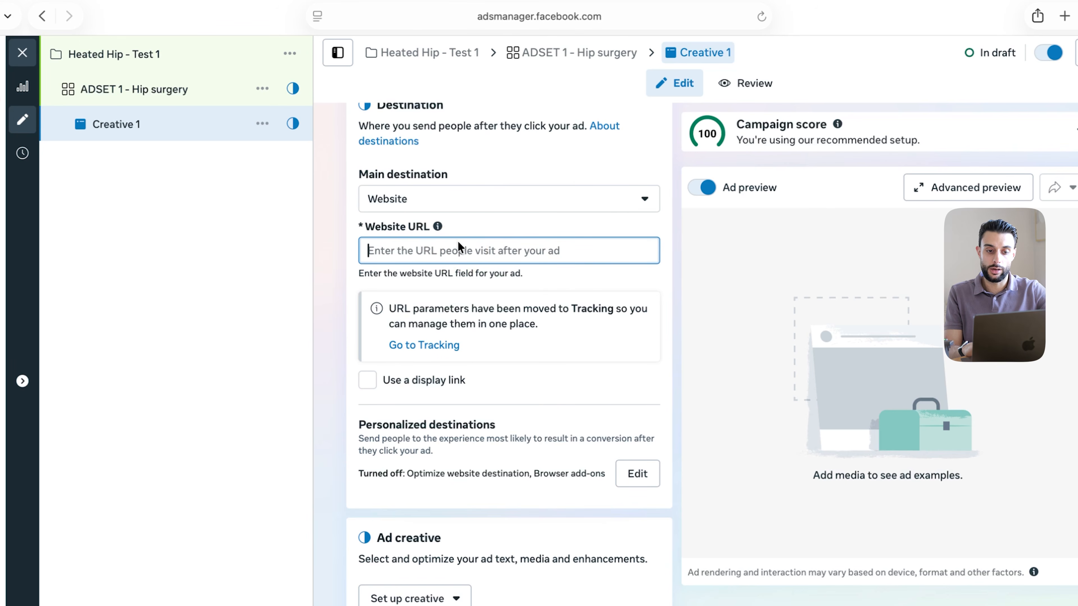
text(r)
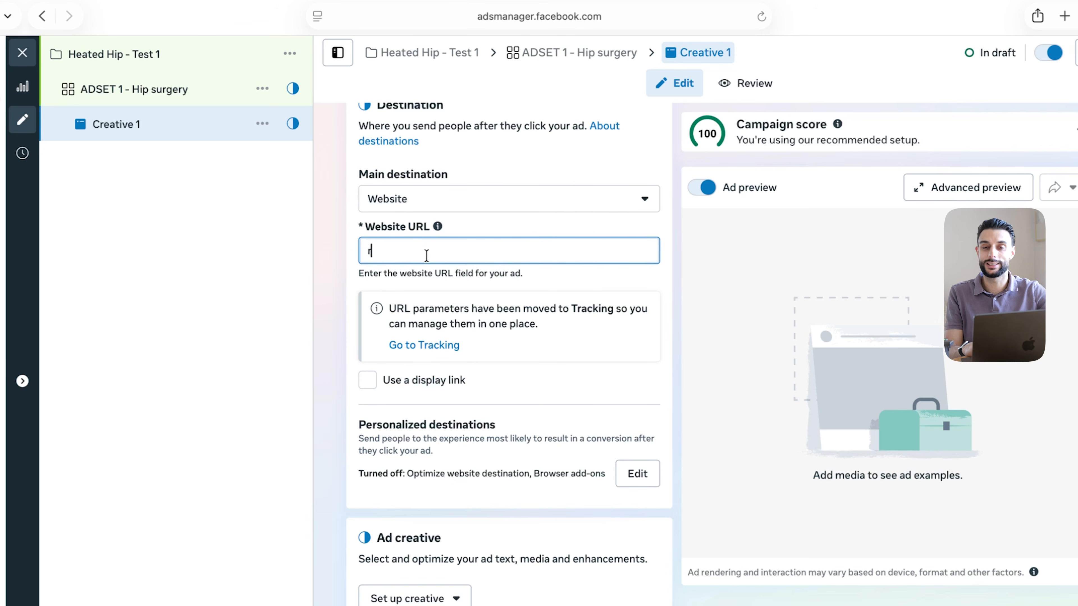
key(BackSpace)
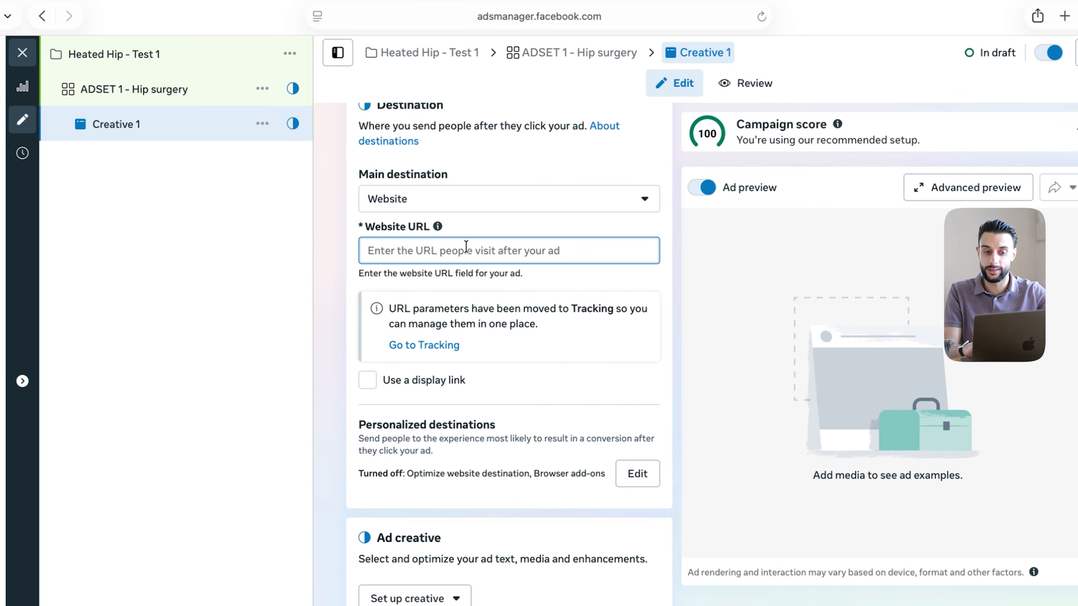
key(super+v)
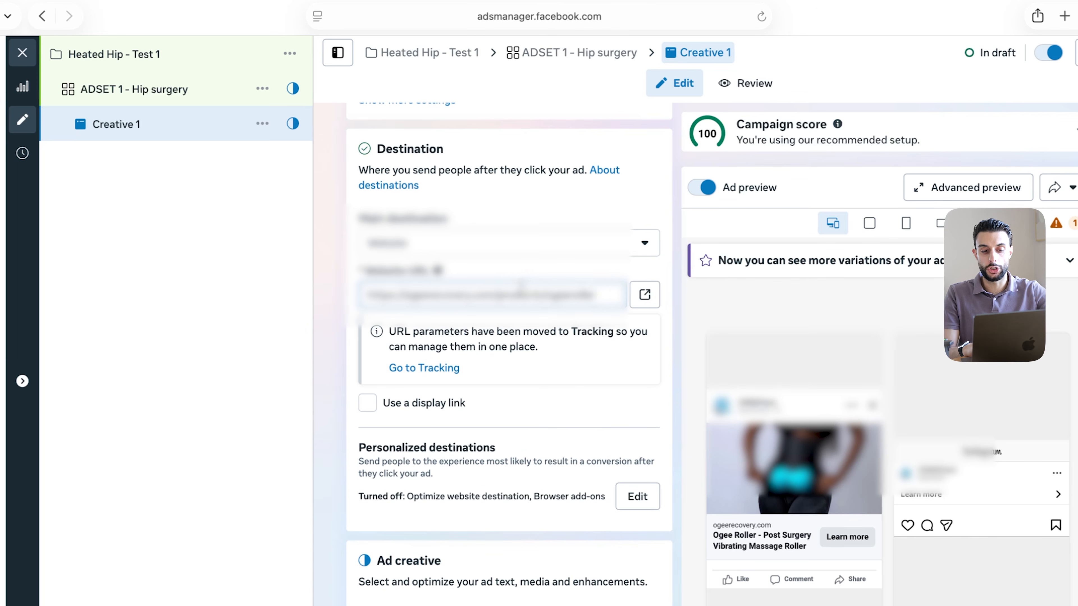
Start setting up the creative as a video ad
scroll(543, 404, down, 3)
scroll(542, 402, down, 2)
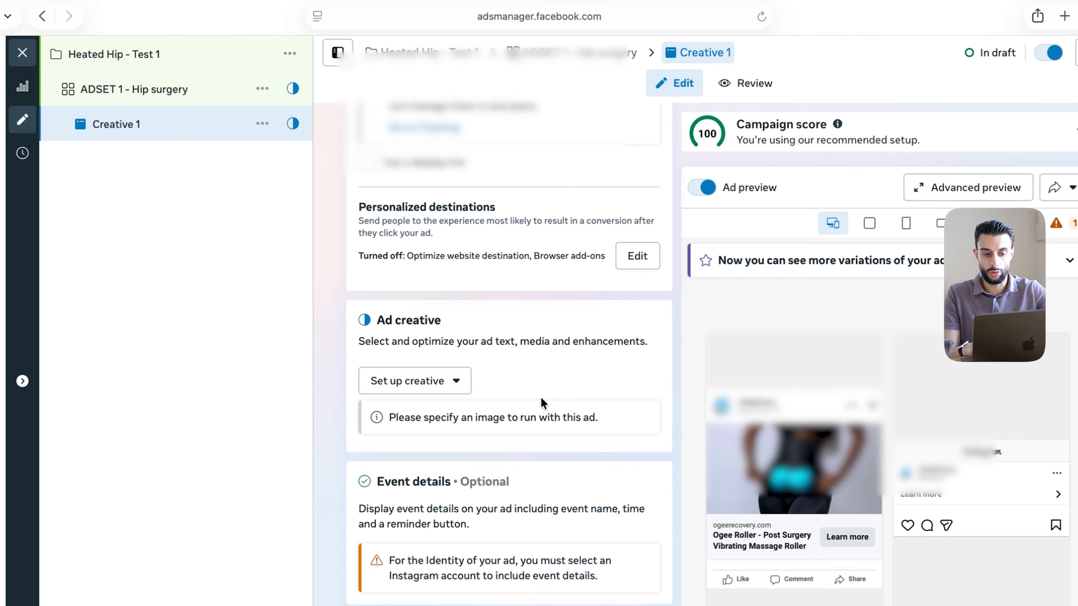
click(425, 383)
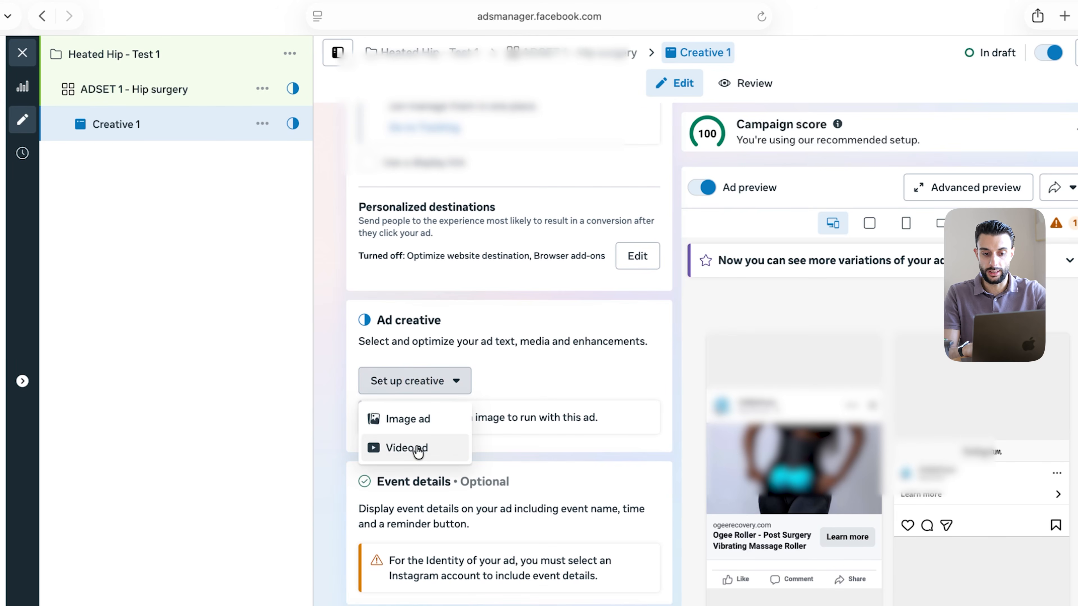
click(409, 448)
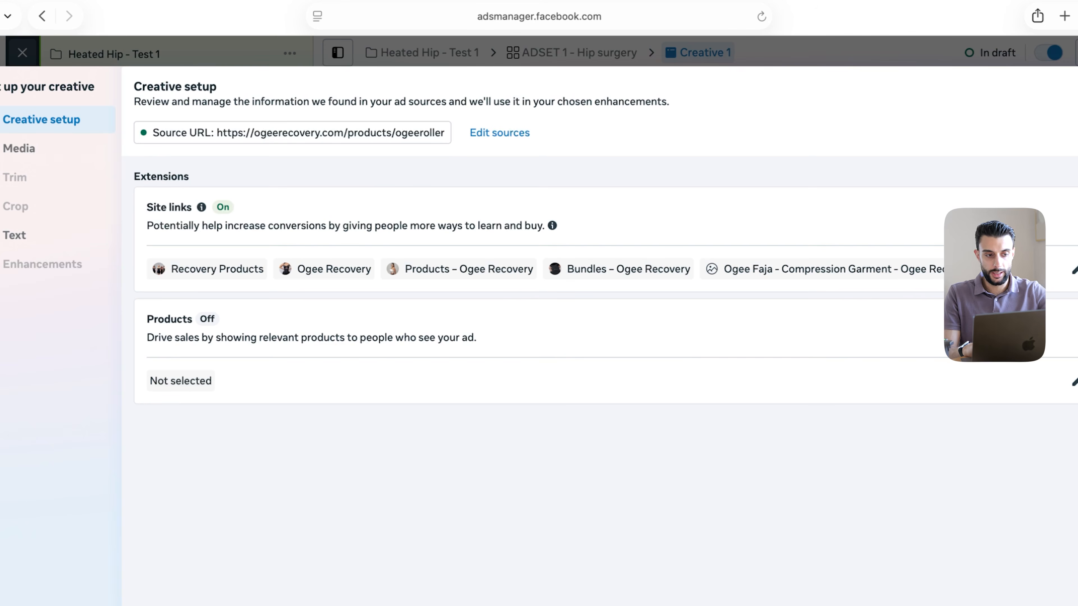
Upload the AD 1 HIP video from Downloads as Creative 1's media, then begin the primary text
click(19, 148)
click(1057, 172)
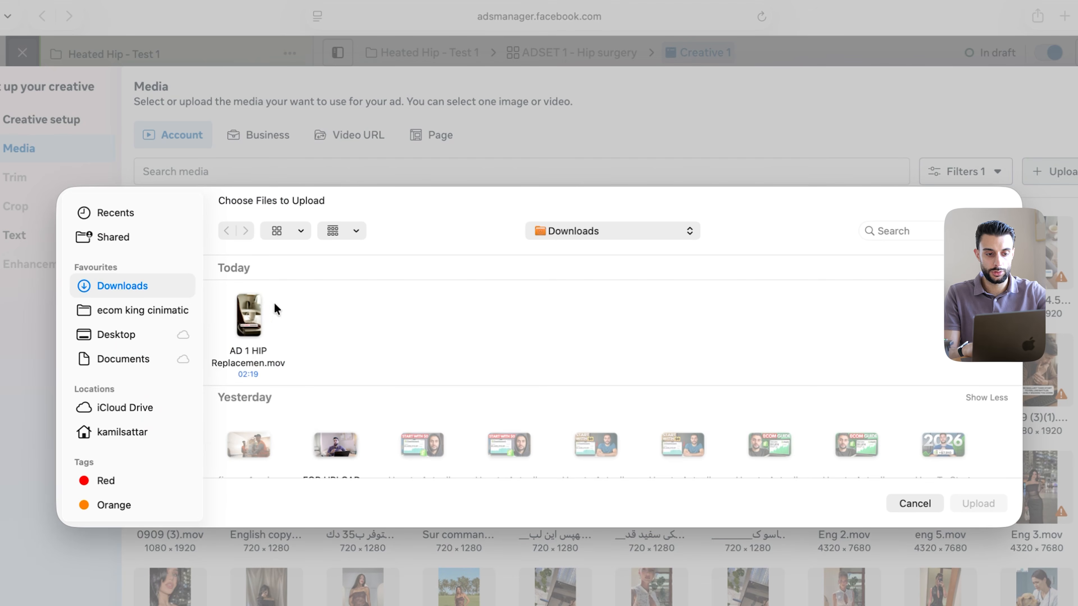
click(256, 346)
double_click(256, 346)
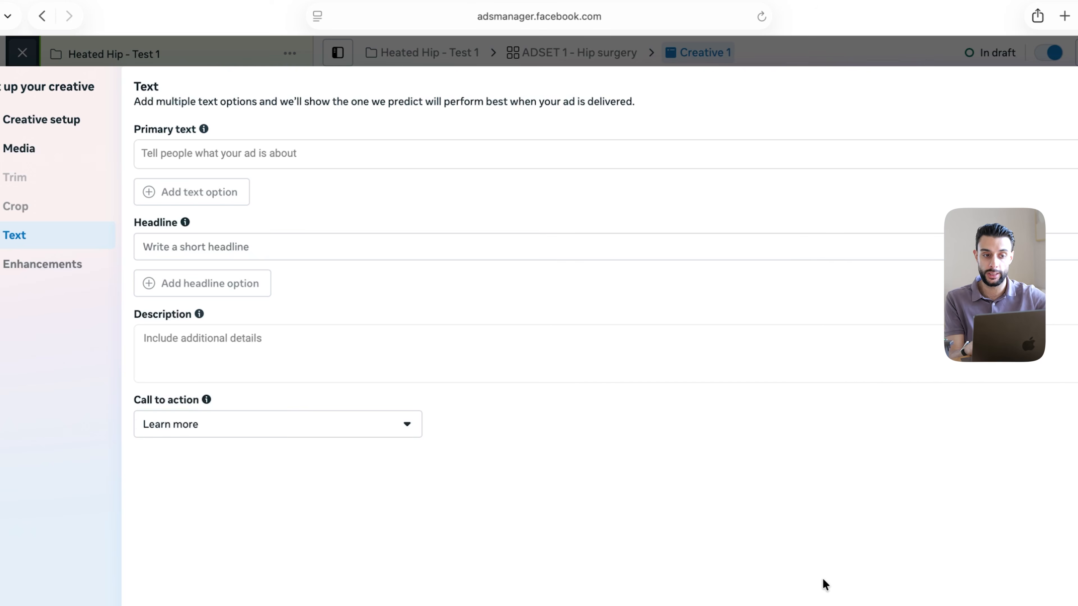
click(176, 152)
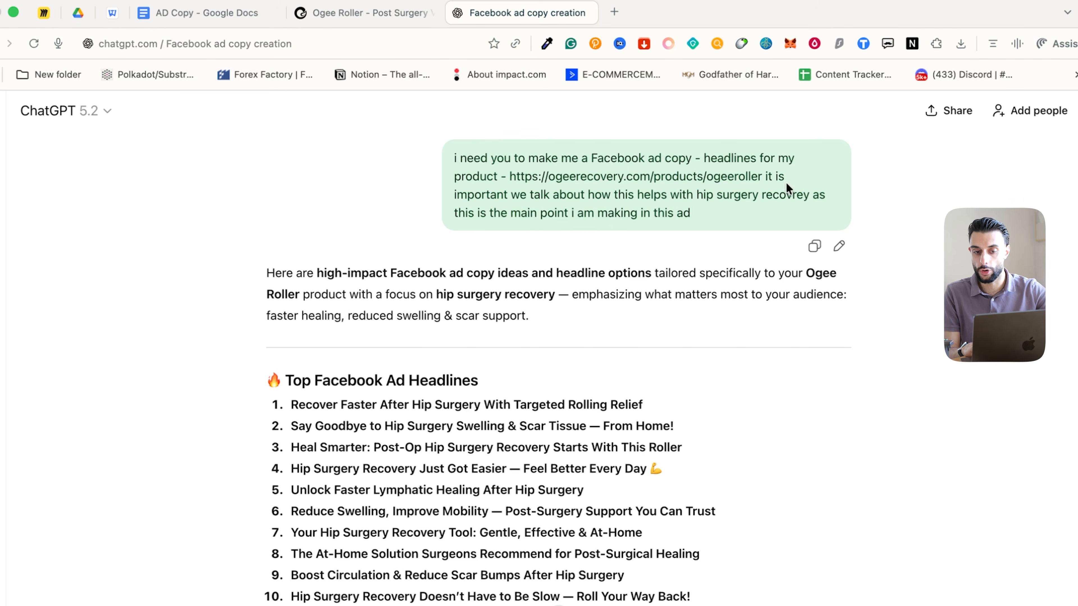
Review the product page URL and surrounding instructions in the ChatGPT prompt
click(460, 174)
drag(506, 173, 762, 173)
click(762, 173)
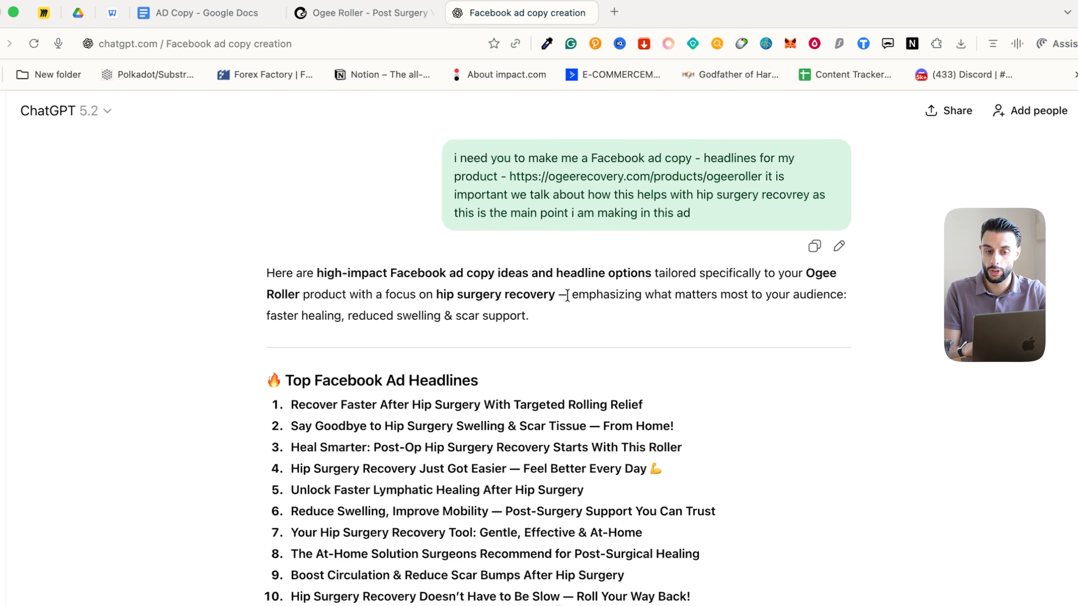
drag(510, 176, 750, 188)
click(751, 188)
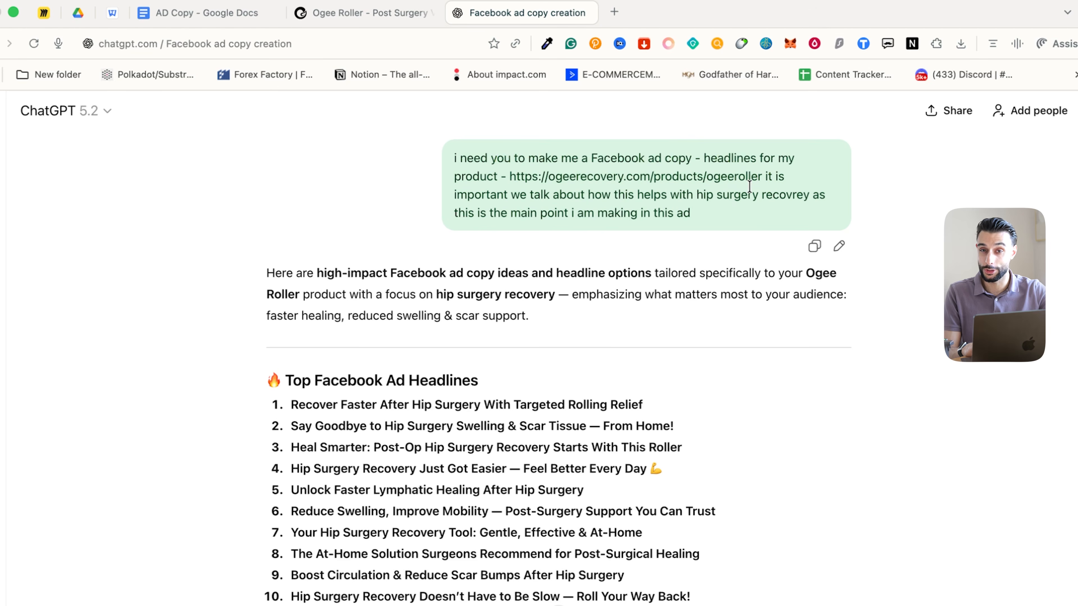
scroll(751, 187, down, 3)
scroll(671, 327, up, 3)
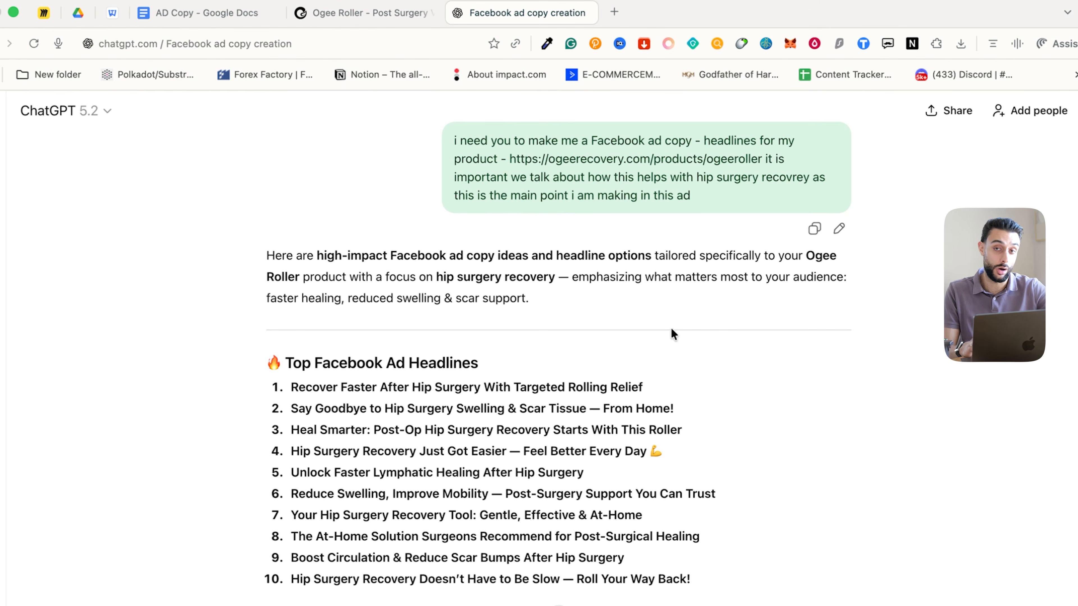
drag(510, 156, 762, 156)
click(762, 157)
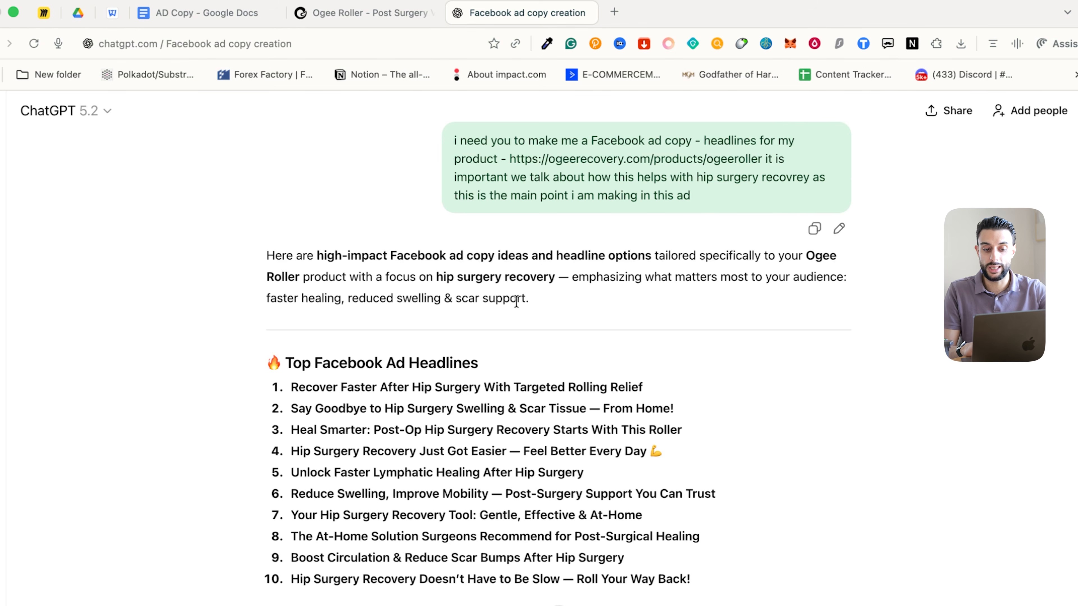
Check the prompt's hip-surgery points and select headline 2, 'Say Goodbye to Hip Surgery Swelling & Scar Tissue'
scroll(595, 497, down, 1)
scroll(595, 497, down, 2)
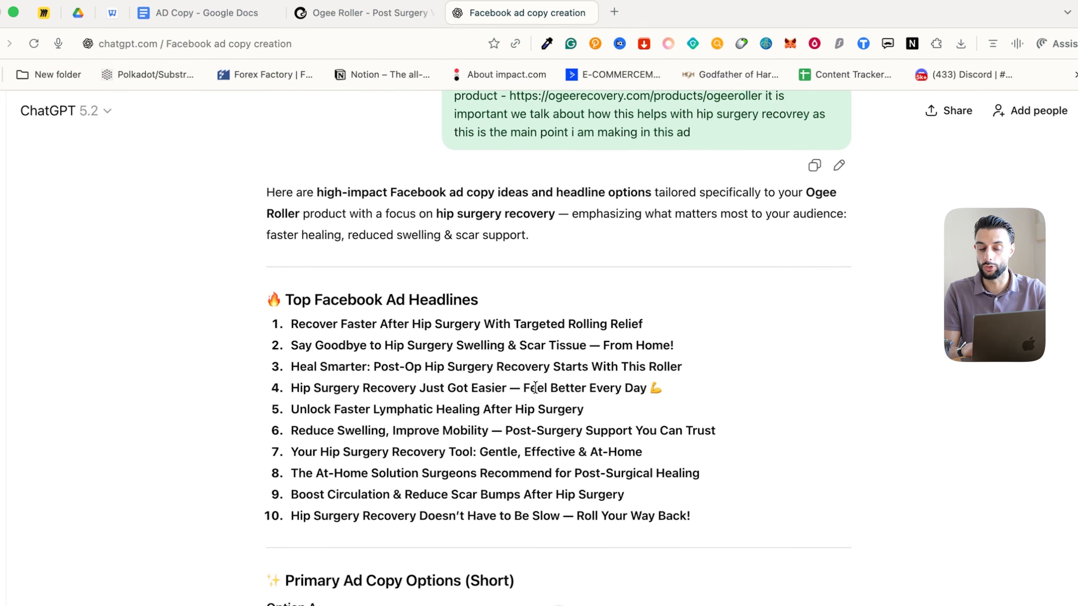
scroll(573, 363, up, 2)
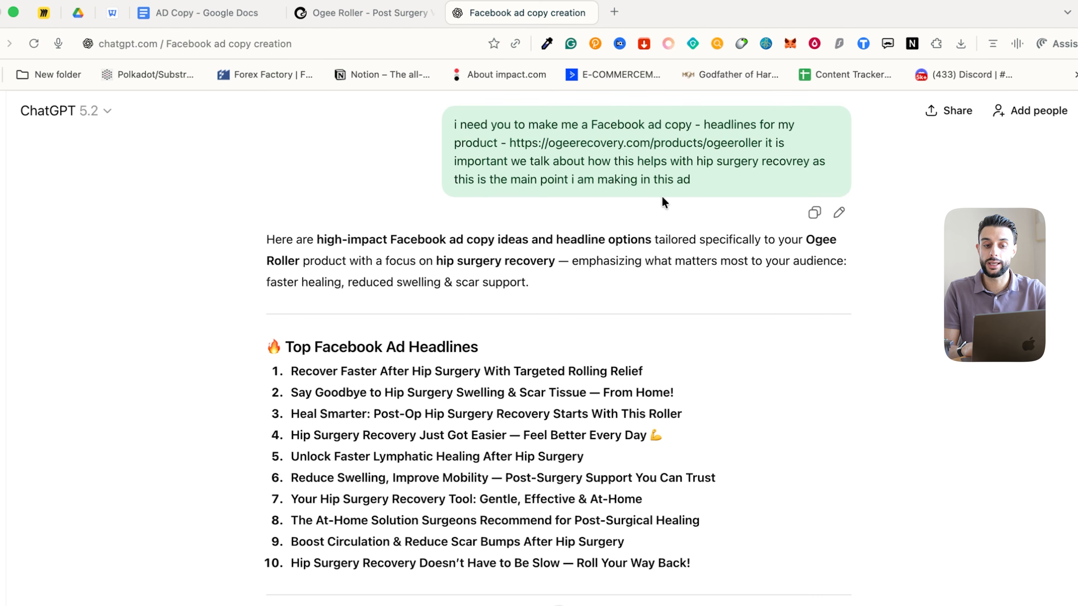
drag(512, 163, 680, 173)
click(667, 174)
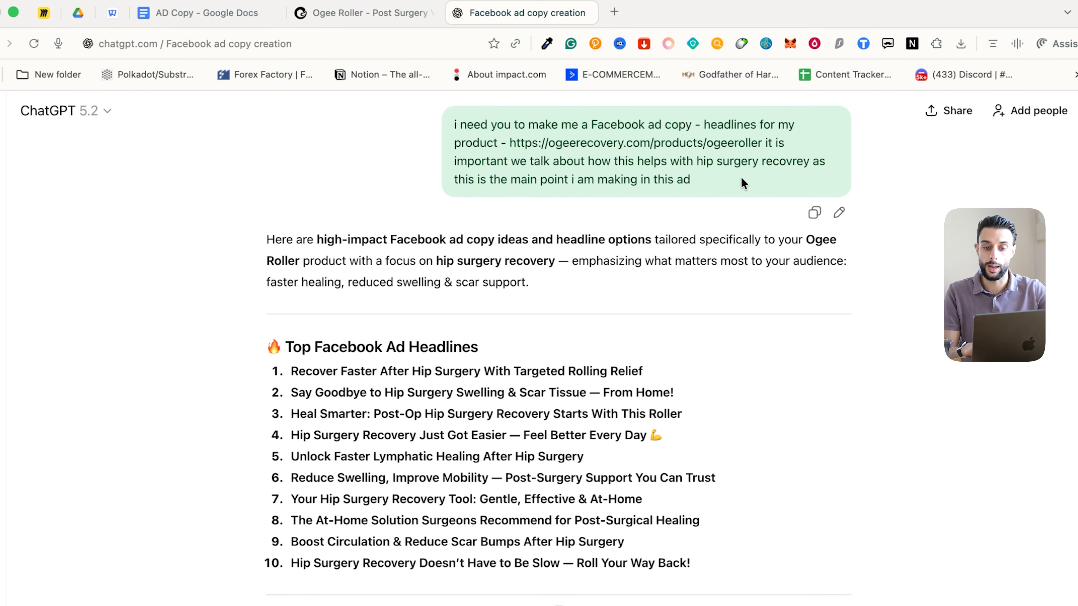
drag(508, 180, 705, 184)
click(708, 184)
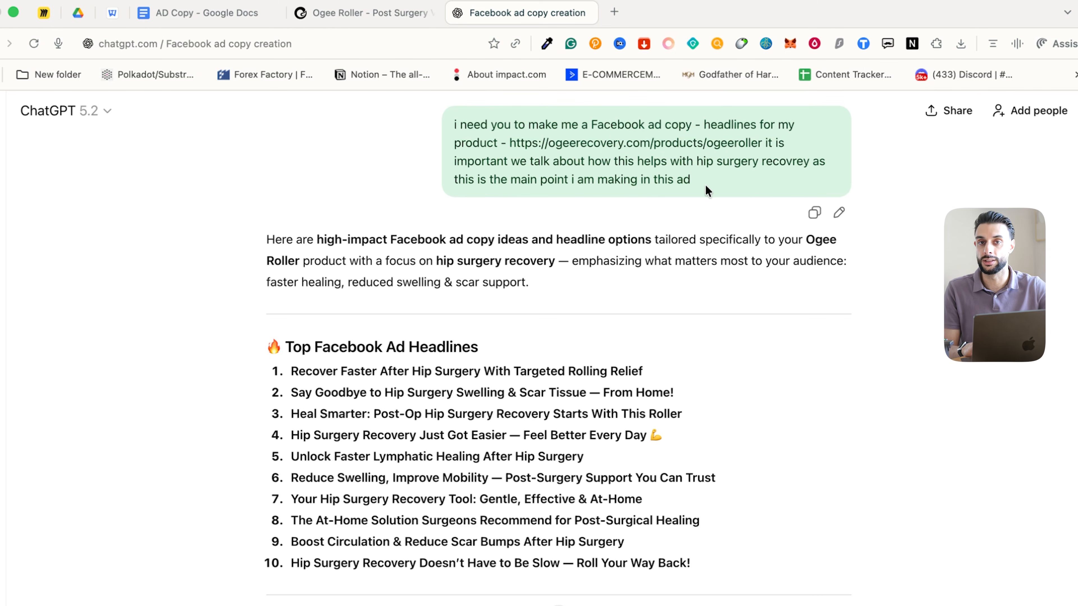
scroll(706, 184, down, 4)
click(521, 187)
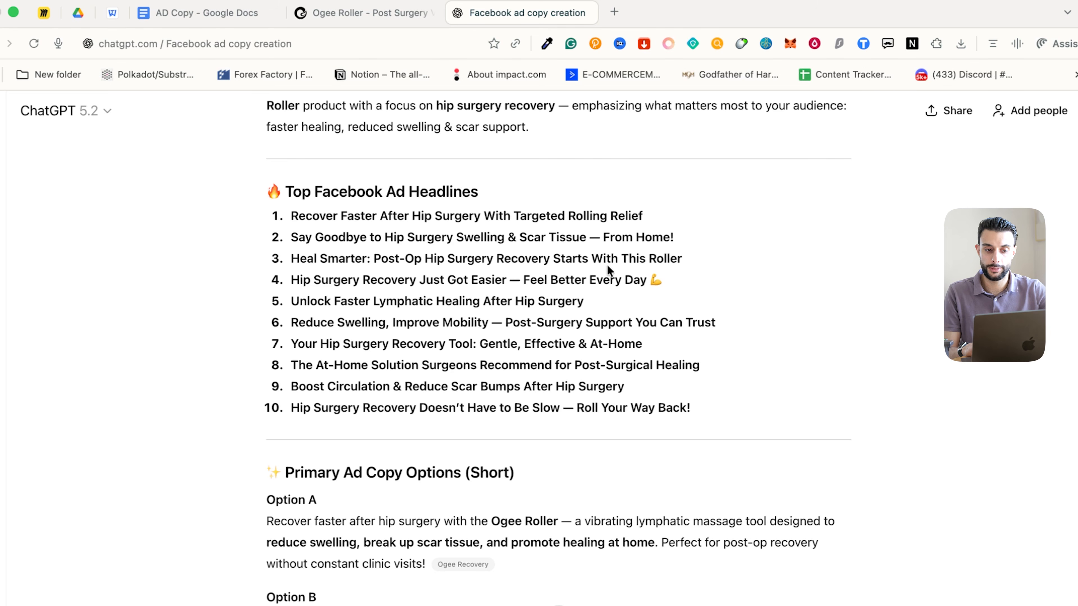
drag(289, 240, 709, 241)
key(super+c)
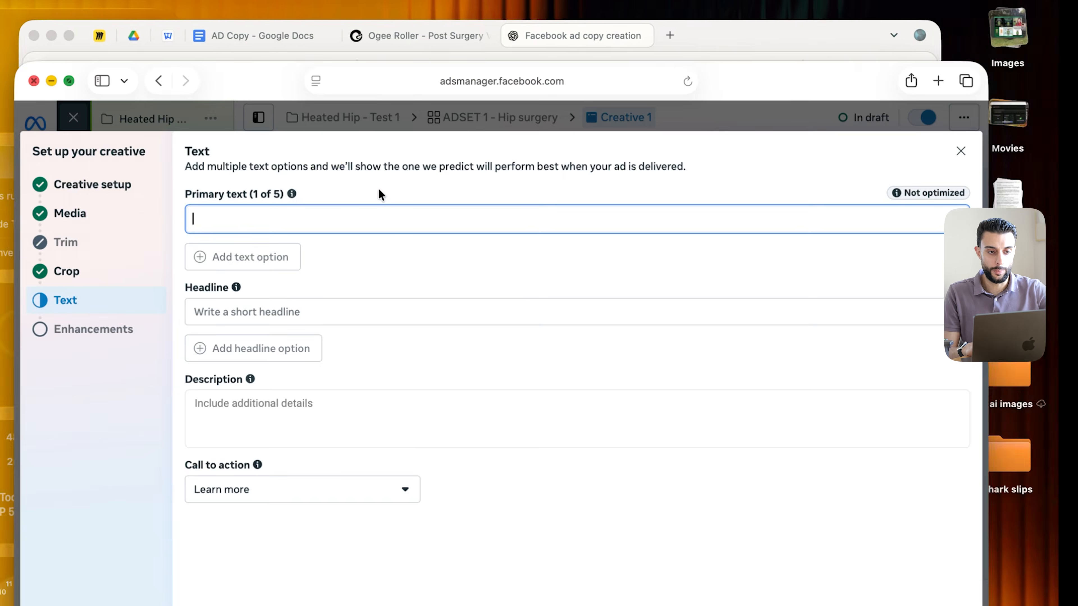
Paste three headline options into Creative 1, including the Heal Smarter and Reduce Swelling lines
click(227, 310)
key(super+v)
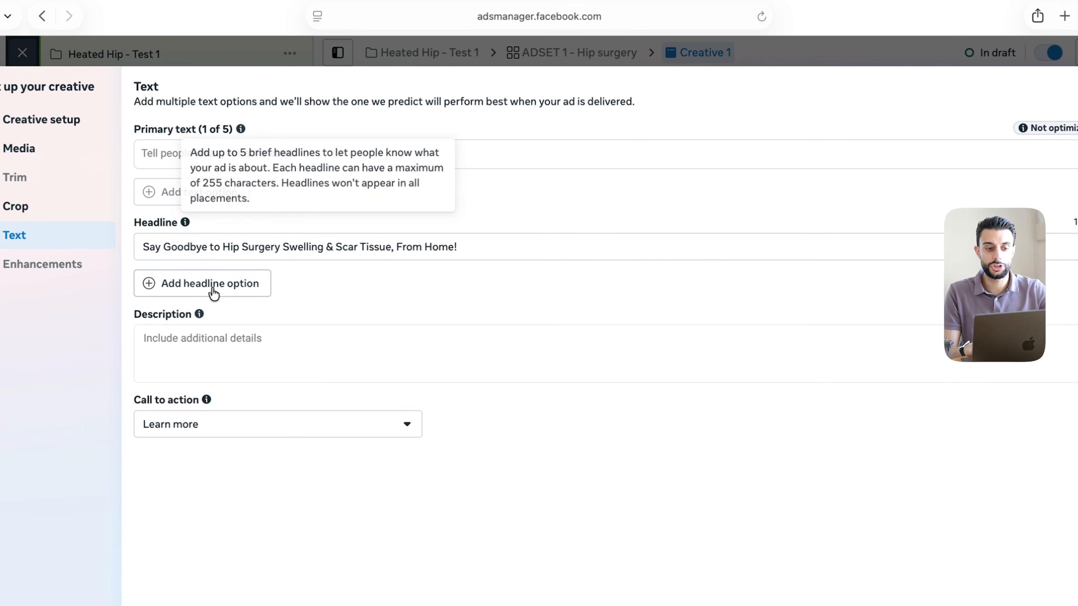
click(209, 284)
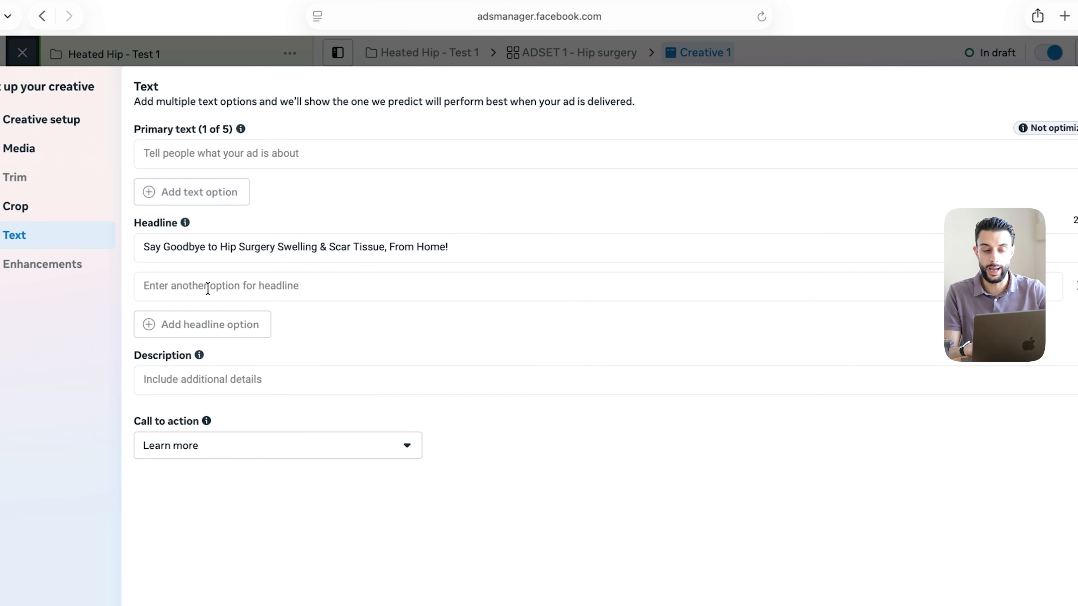
click(208, 288)
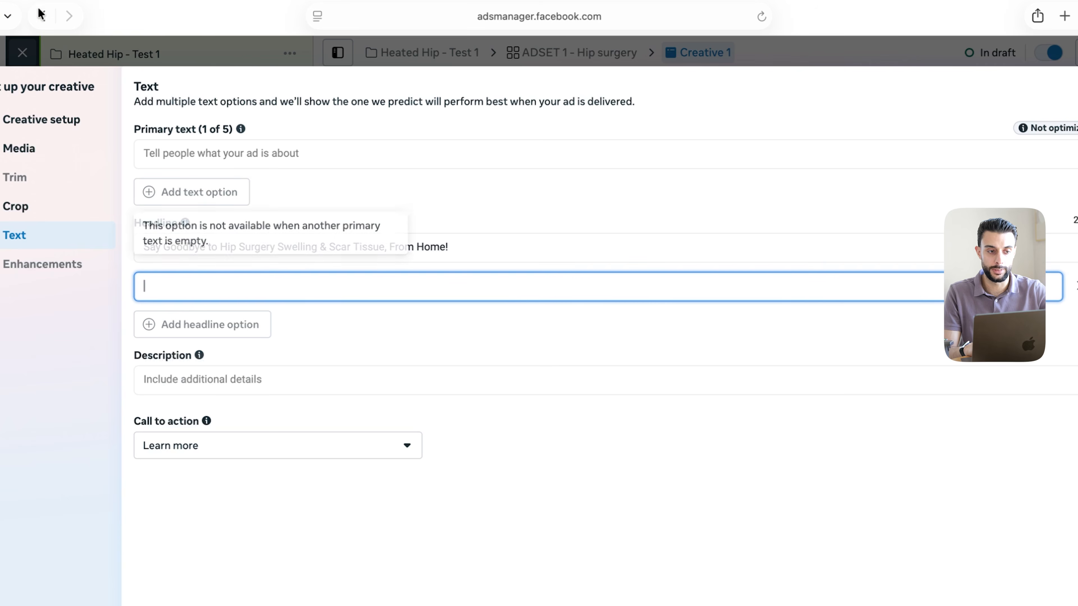
text(Heal Smarter: Post-Op Hip Surgery Recovery Starts With This Roller Reduce Swelling, Improve Mobility, Post-Surgery Support You Can Trust)
click(399, 390)
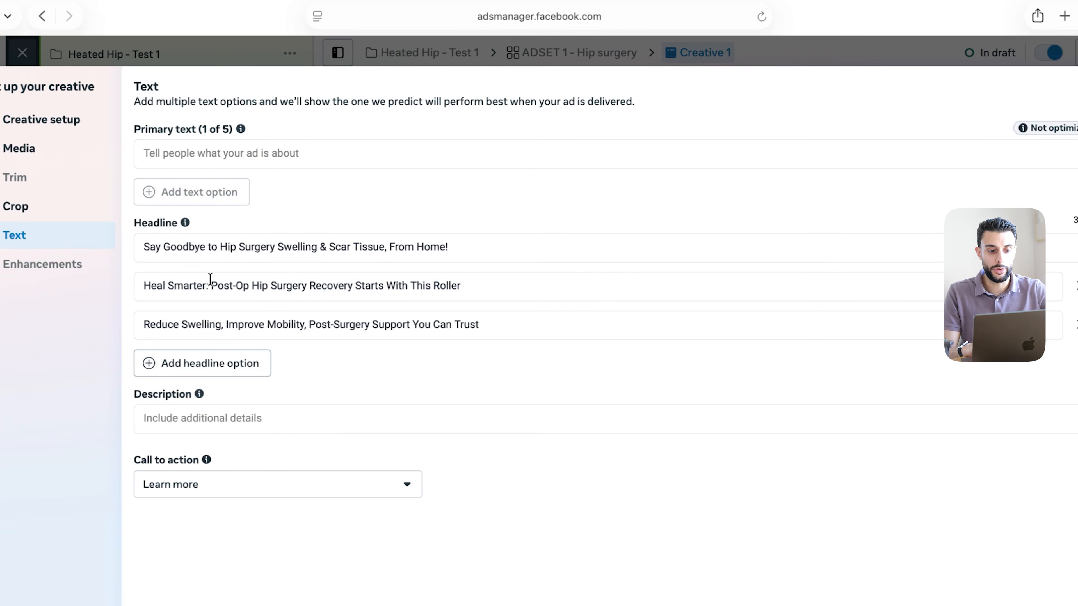
Switch to the ChatGPT conversation and make it full screen
click(211, 152)
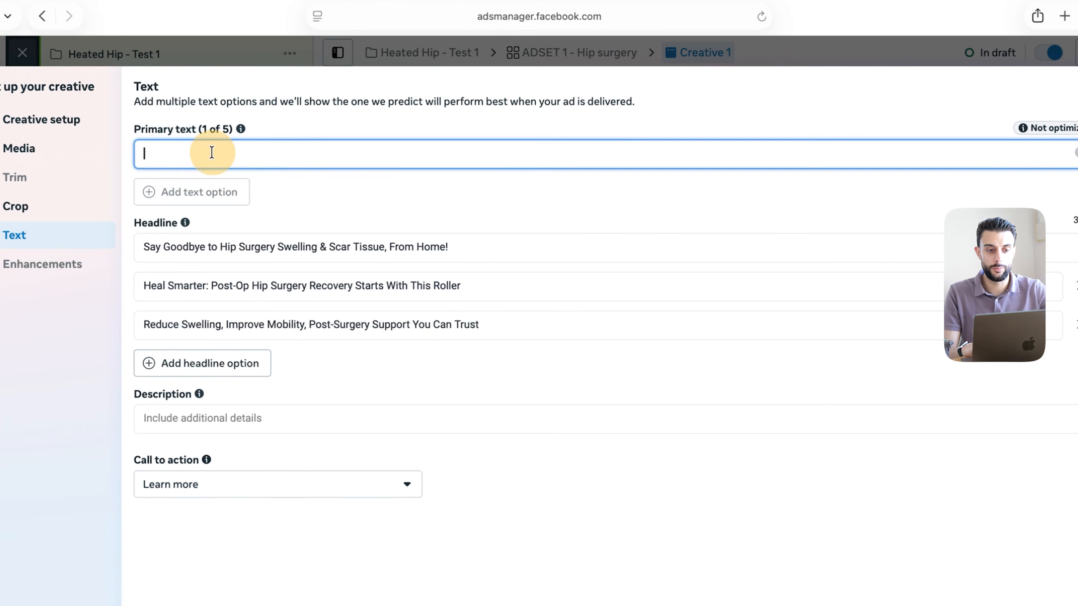
click(21, 18)
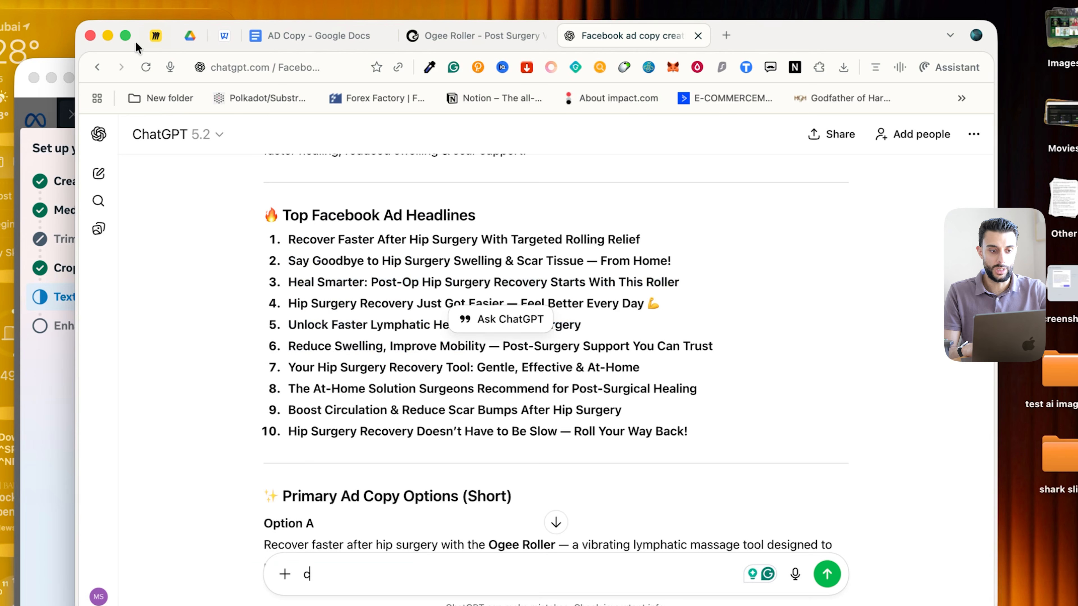
click(125, 37)
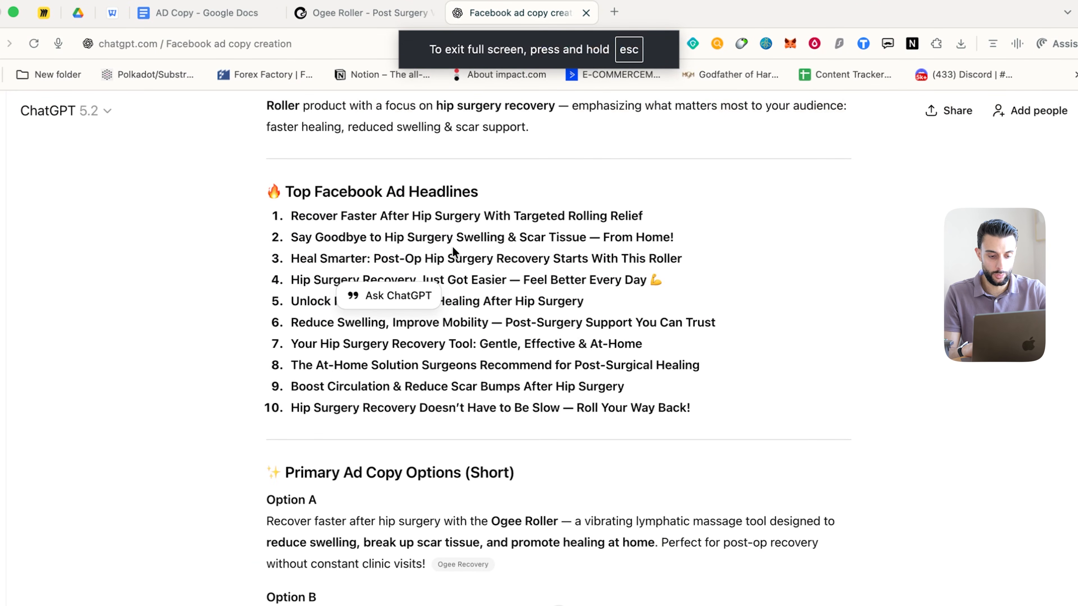
Read through ChatGPT's primary text options, including the introduction and Option 1
scroll(453, 250, down, 5)
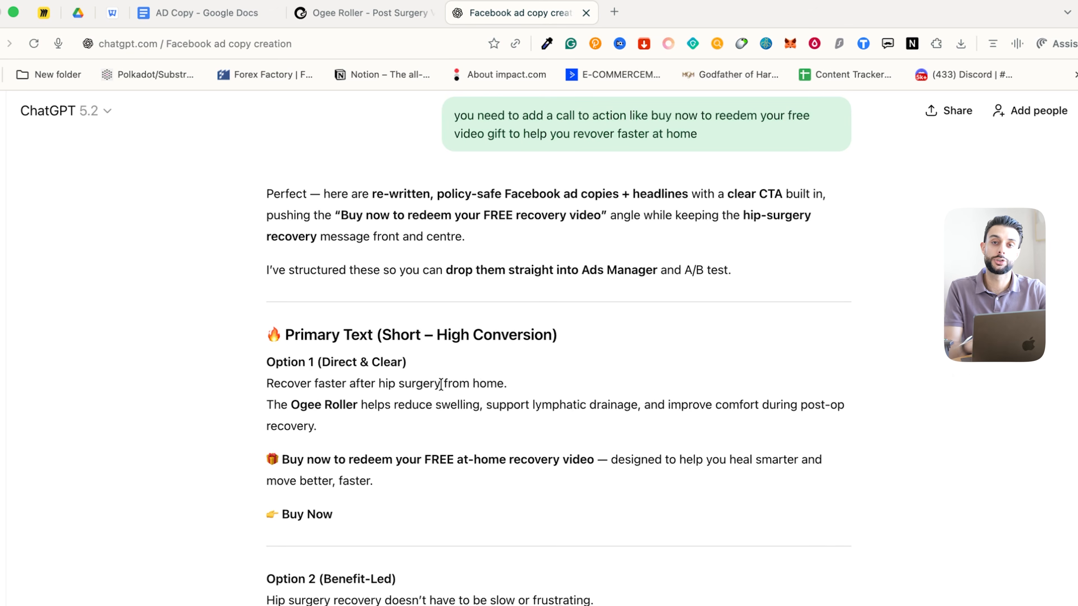
scroll(474, 376, up, 2)
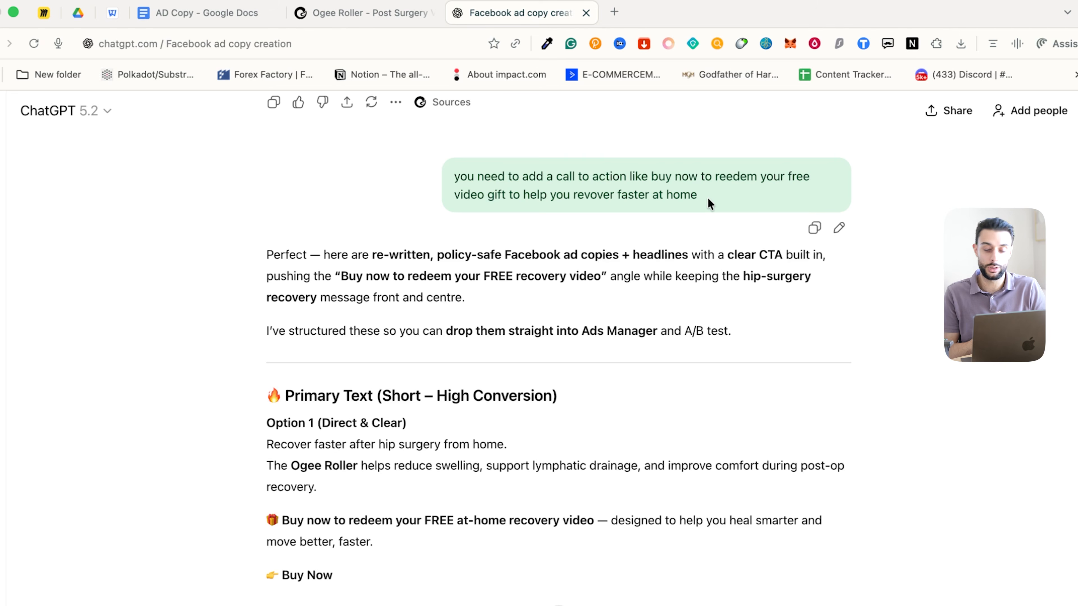
scroll(417, 432, down, 1)
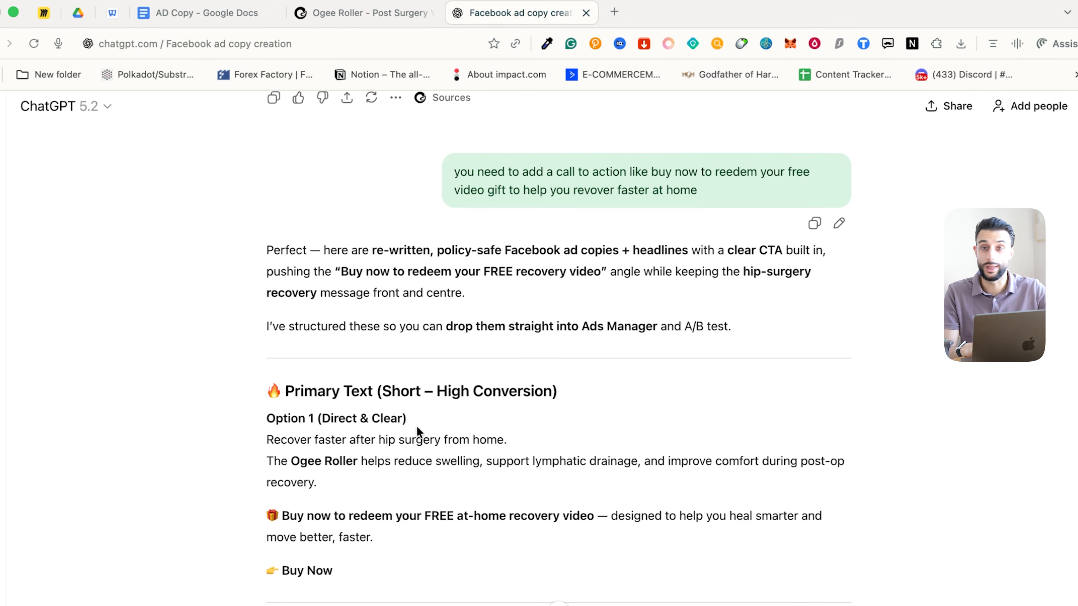
scroll(417, 429, down, 3)
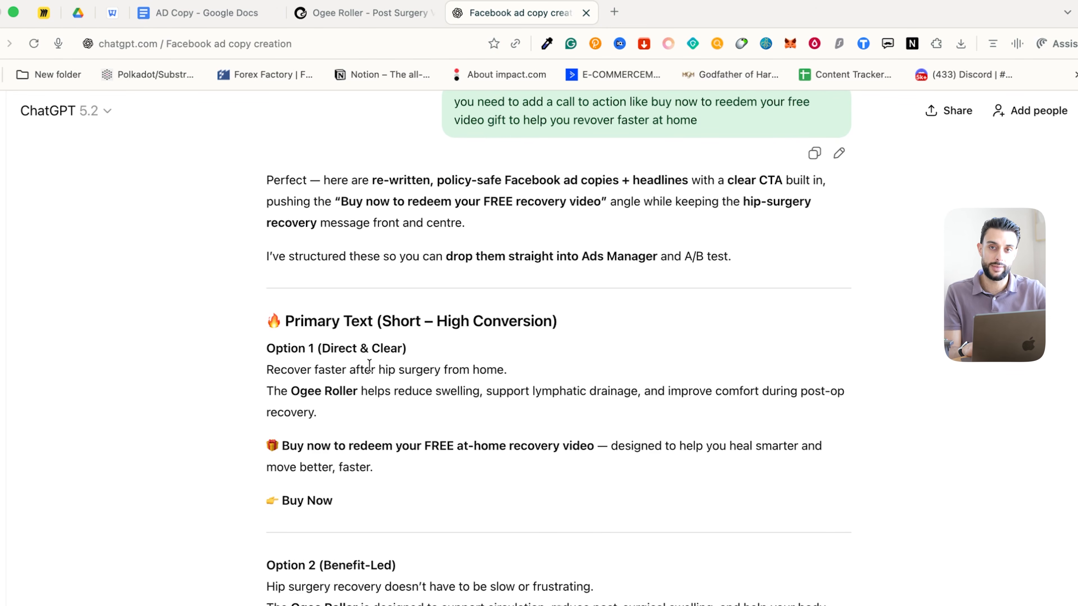
scroll(469, 247, up, 1)
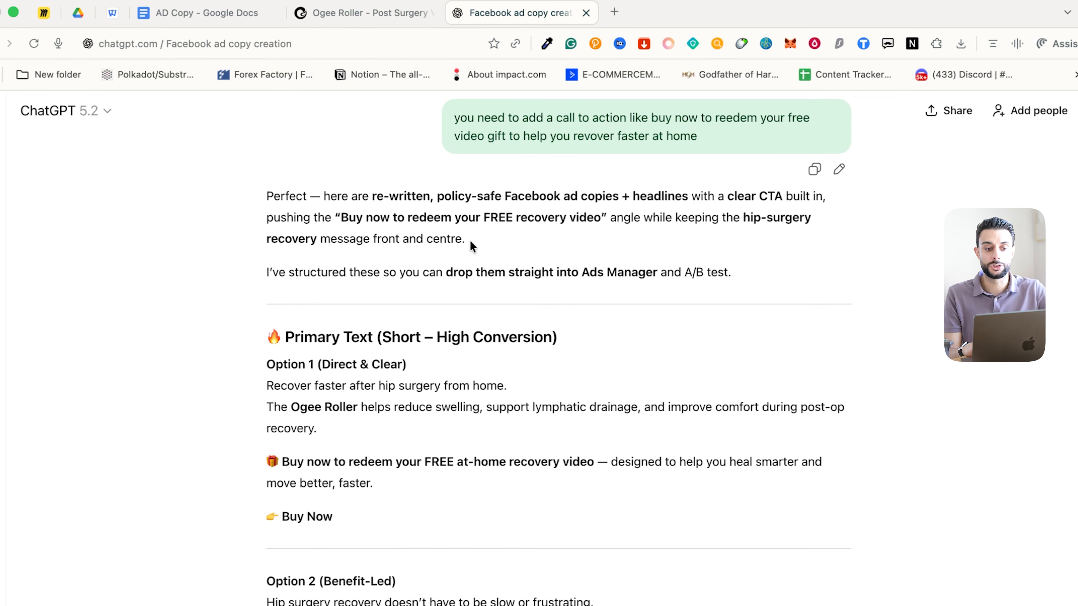
drag(265, 208, 373, 373)
click(373, 373)
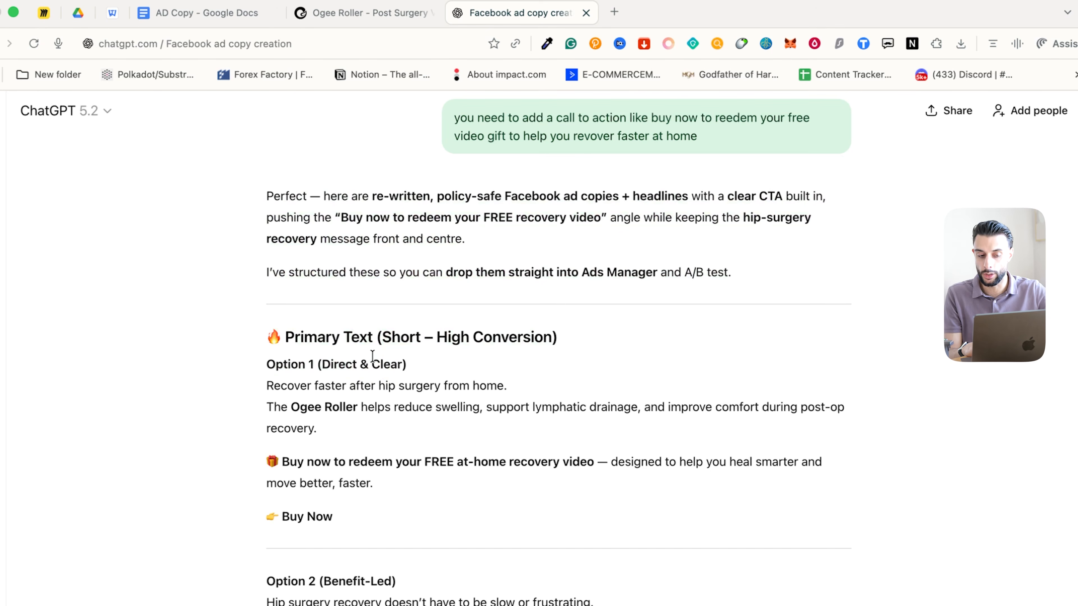
drag(256, 401, 457, 498)
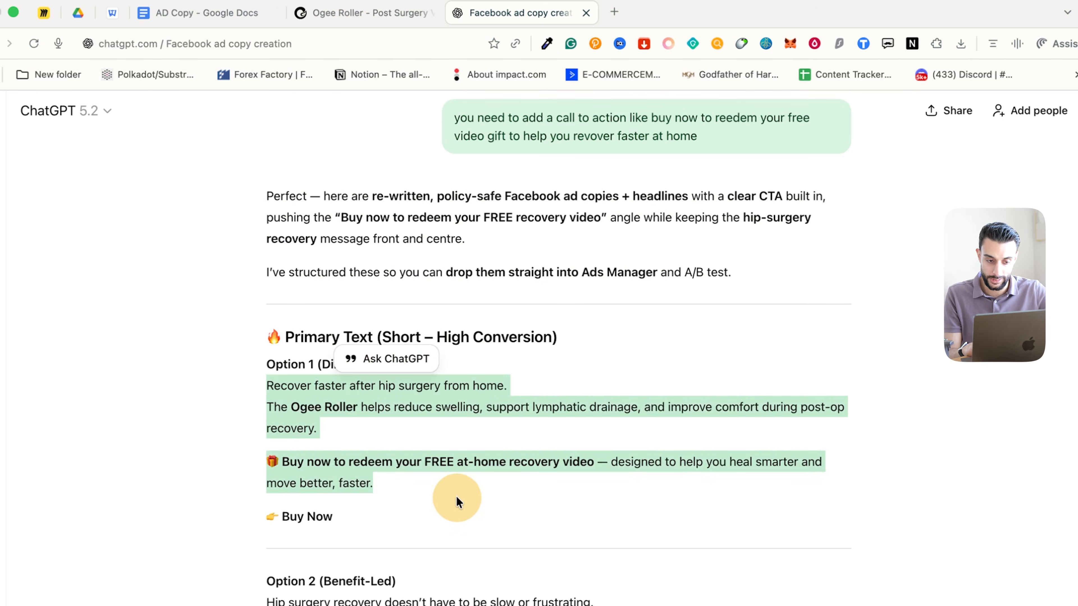
click(457, 499)
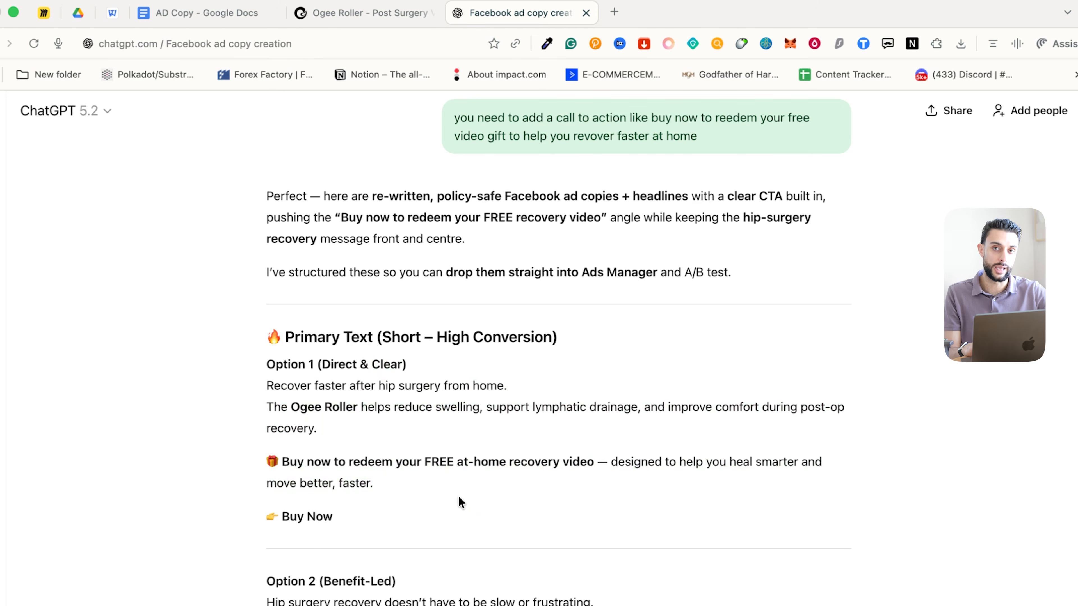
Select the full Option 1 copy from 'Recover faster…' through 'Buy Now'
scroll(291, 401, down, 1)
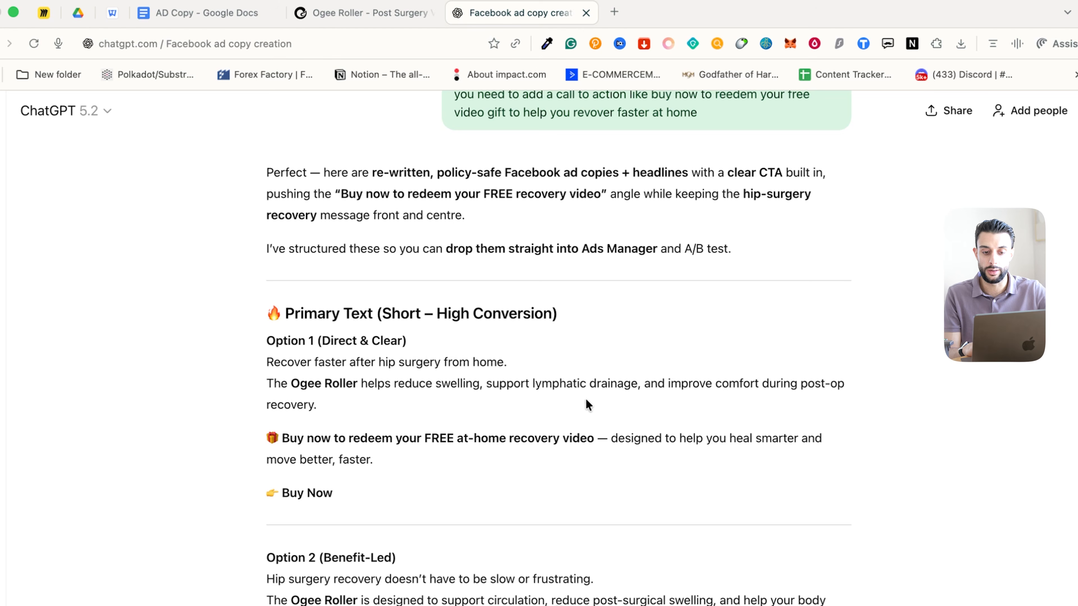
drag(759, 386, 787, 387)
drag(696, 386, 804, 386)
click(288, 388)
drag(495, 446, 642, 445)
click(643, 445)
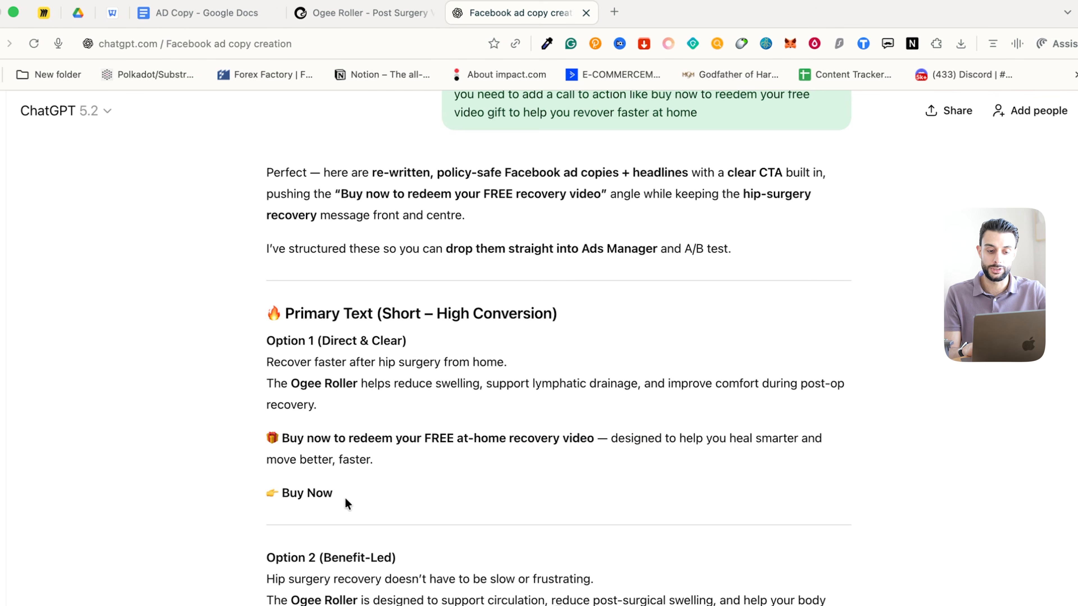
drag(344, 499, 237, 362)
key(super+c)
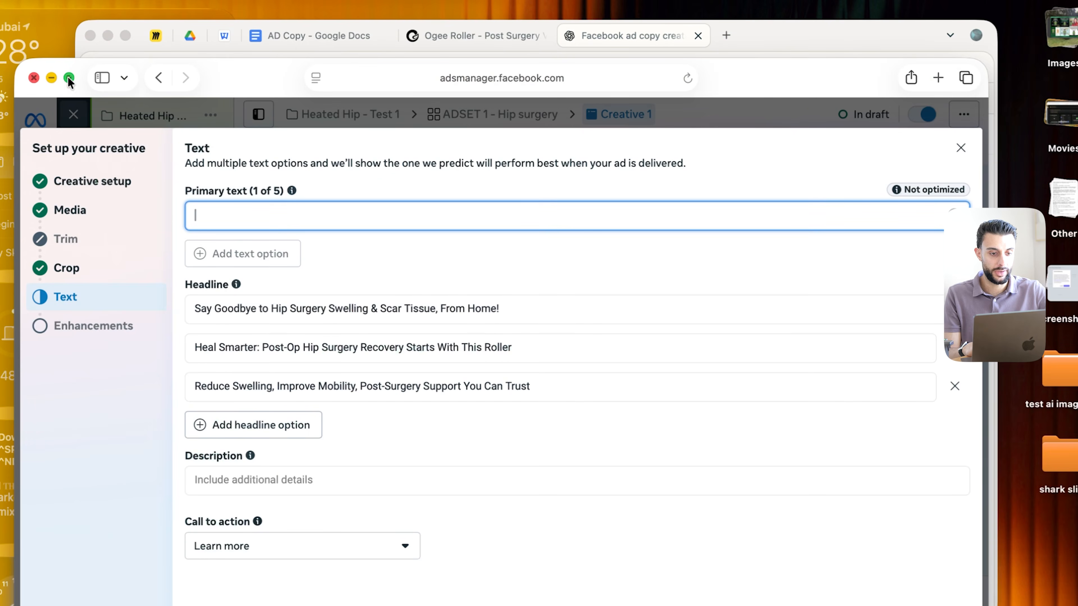
Paste the Option 1 copy as primary text and add the description 'Free Tracked Shipping'
click(69, 78)
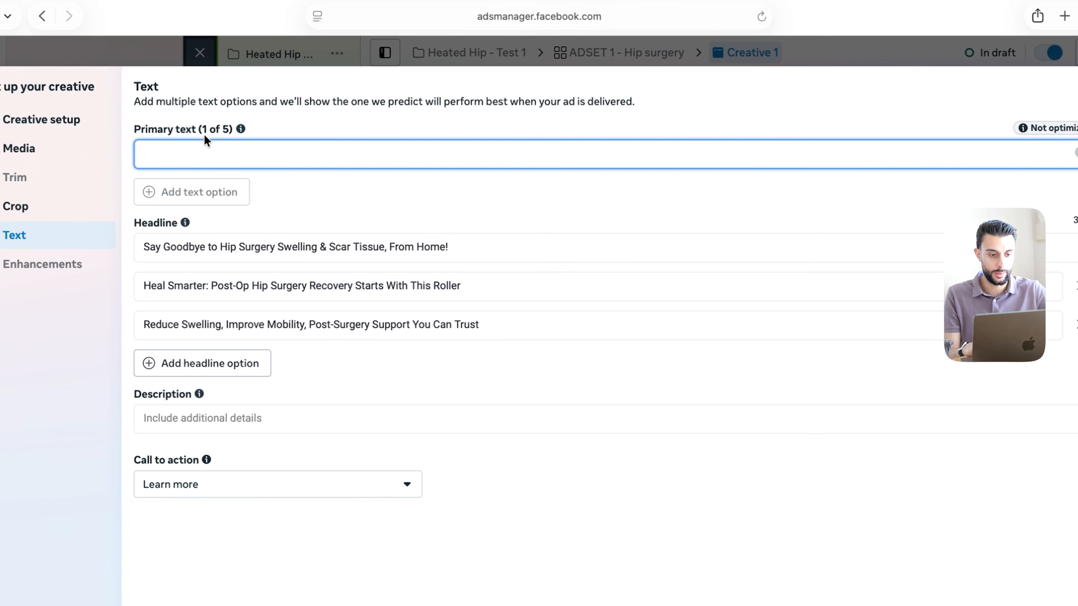
key(super+v)
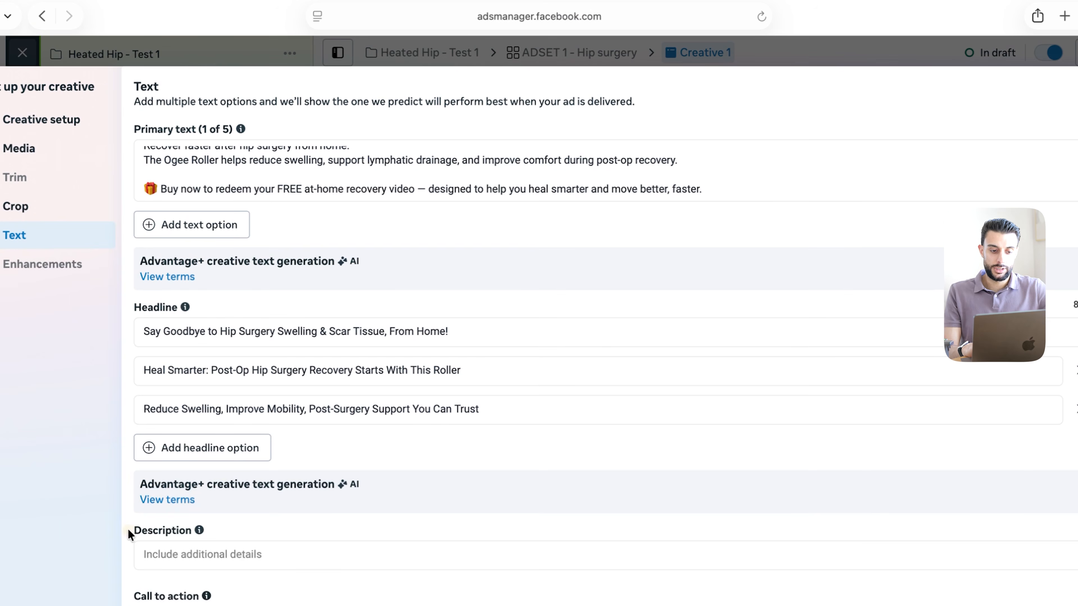
click(186, 559)
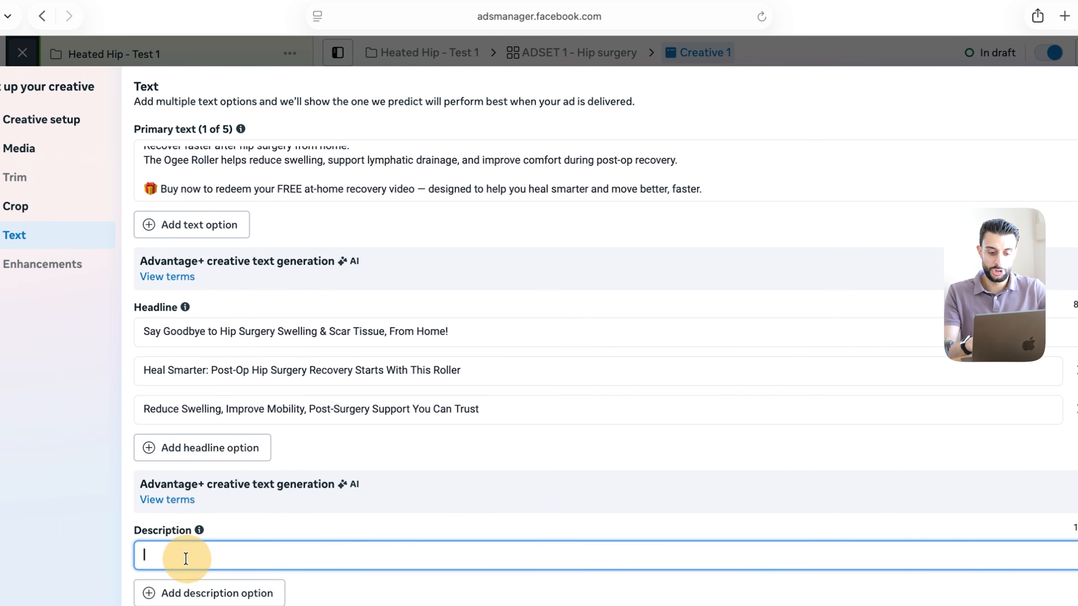
text(Freee Tracked Shipping)
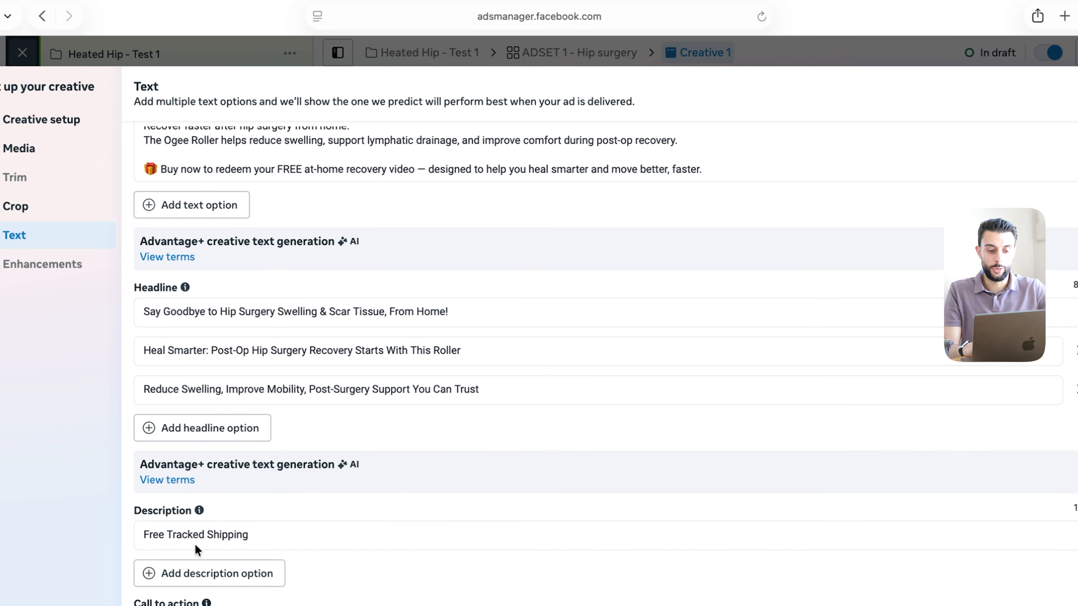
Keep Learn more as the call to action and proceed to the enhancements
click(238, 603)
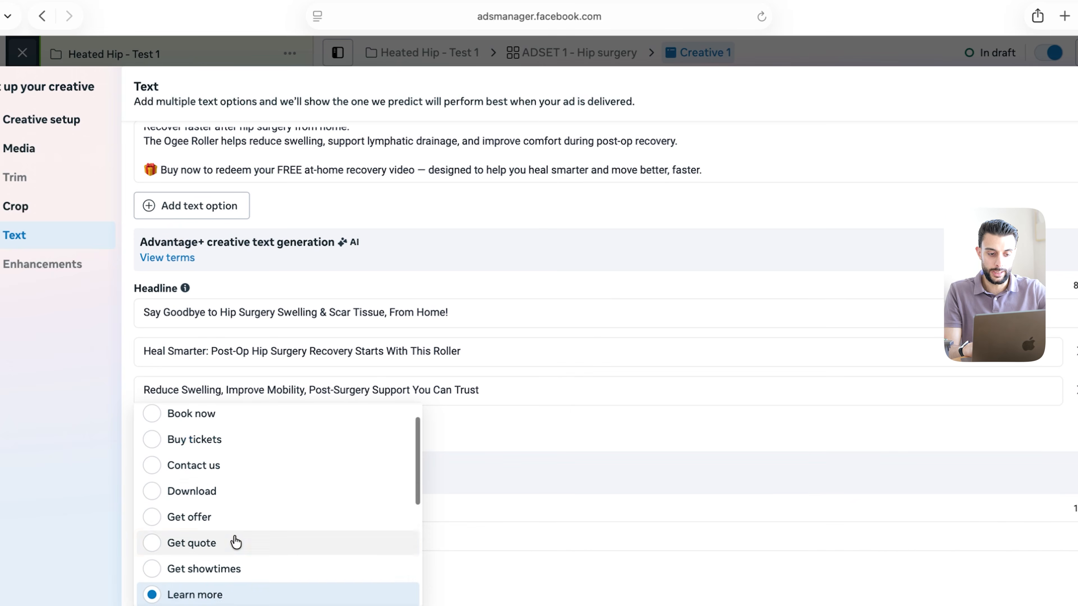
scroll(237, 542, down, 2)
click(474, 575)
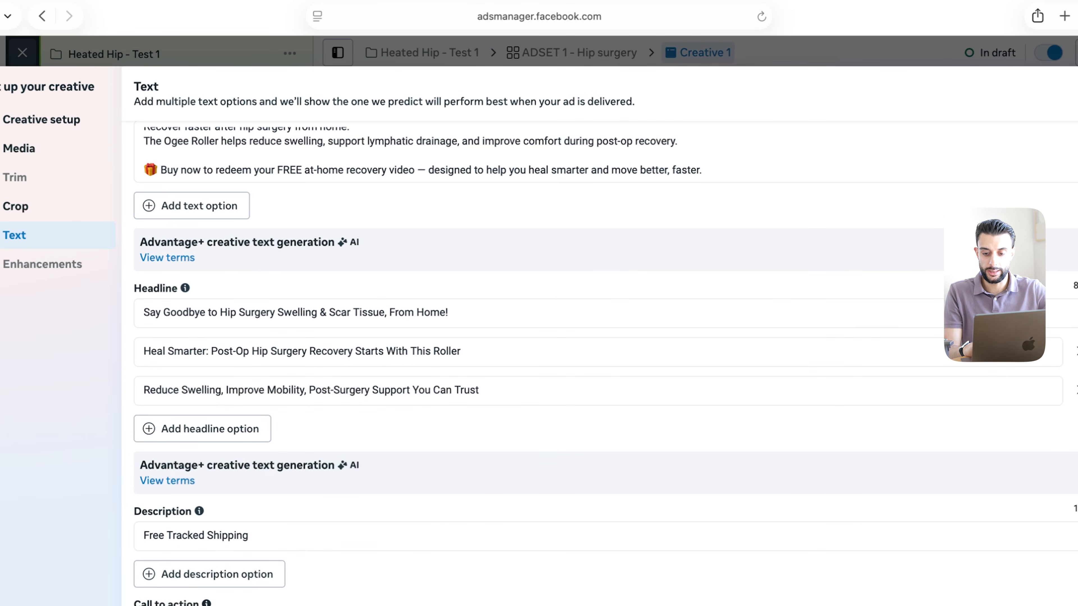
click(745, 494)
scroll(307, 399, down, 1)
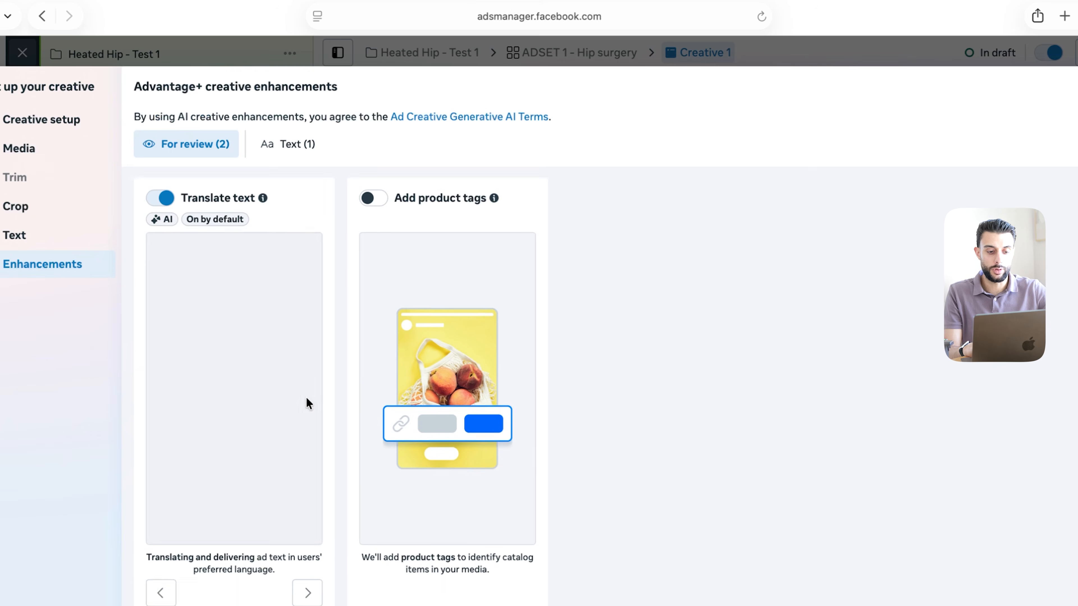
scroll(308, 403, down, 2)
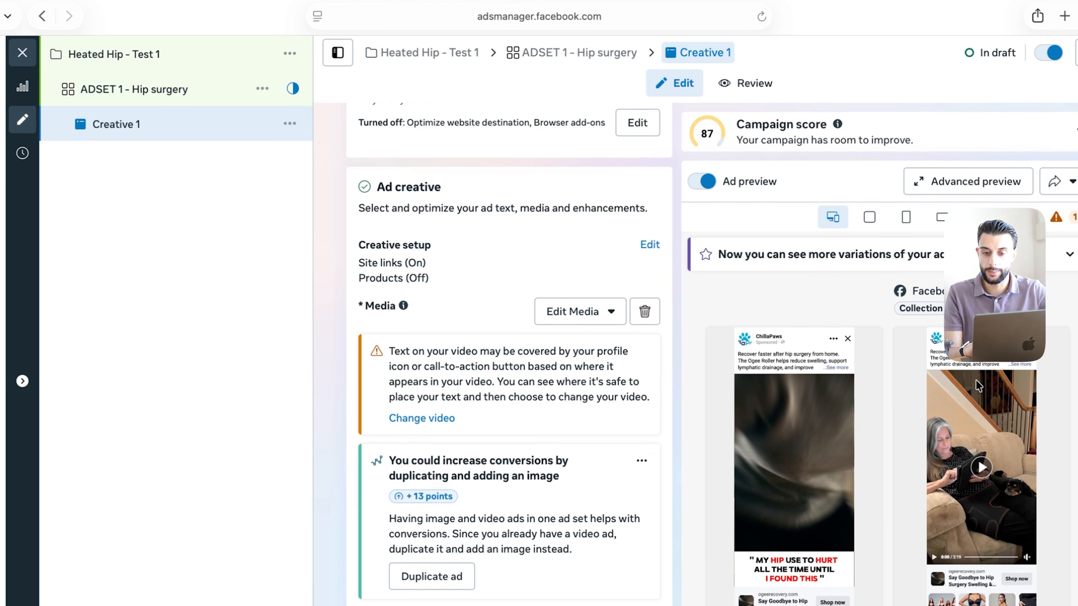
Preview the ad placements, then close the creative setup details
click(936, 198)
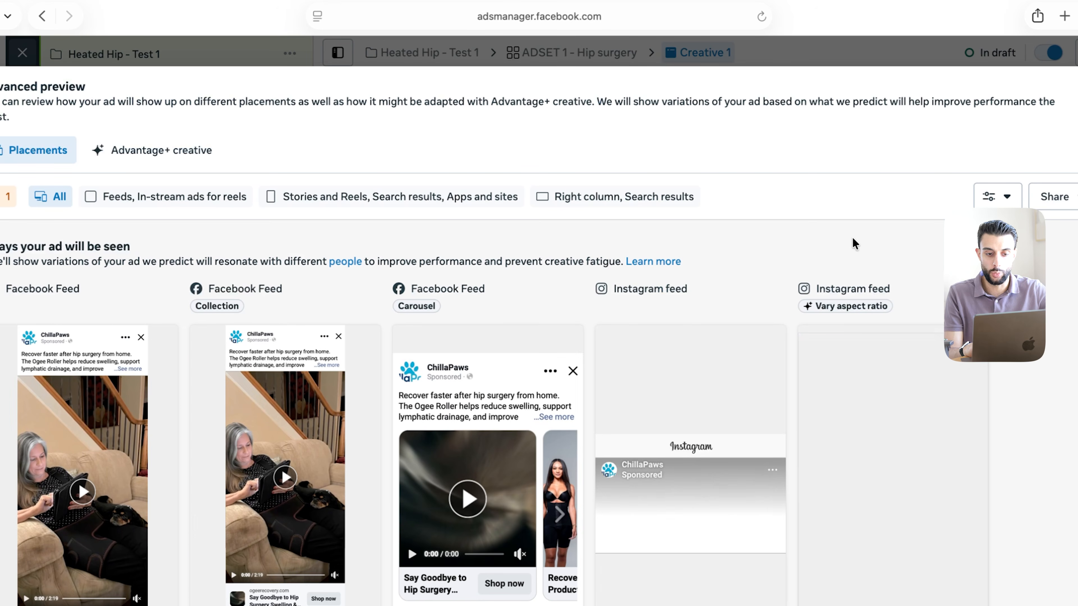
scroll(859, 335, down, 3)
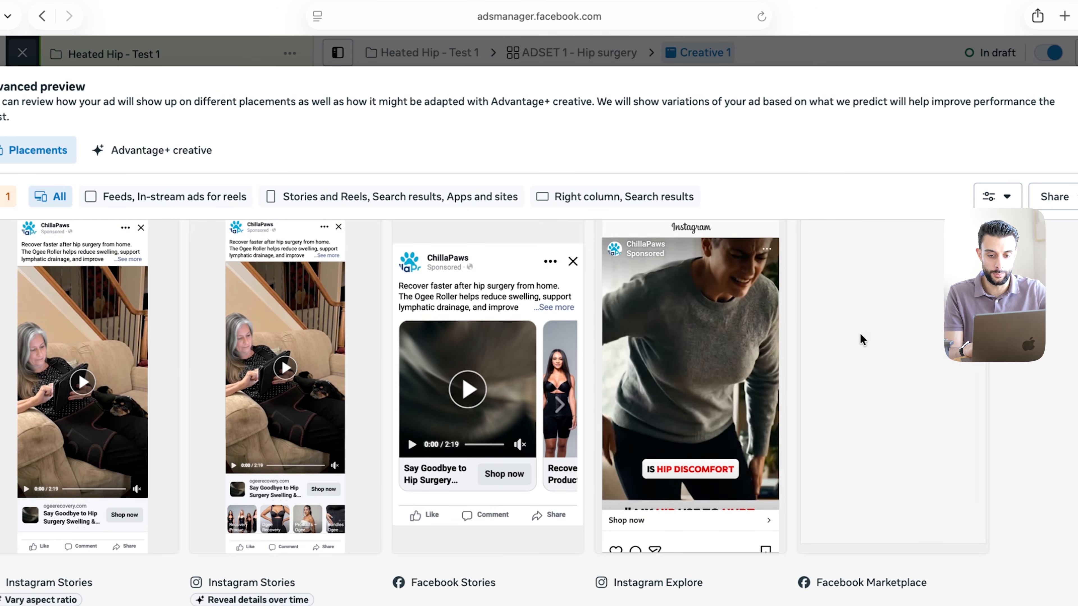
scroll(859, 342, up, 2)
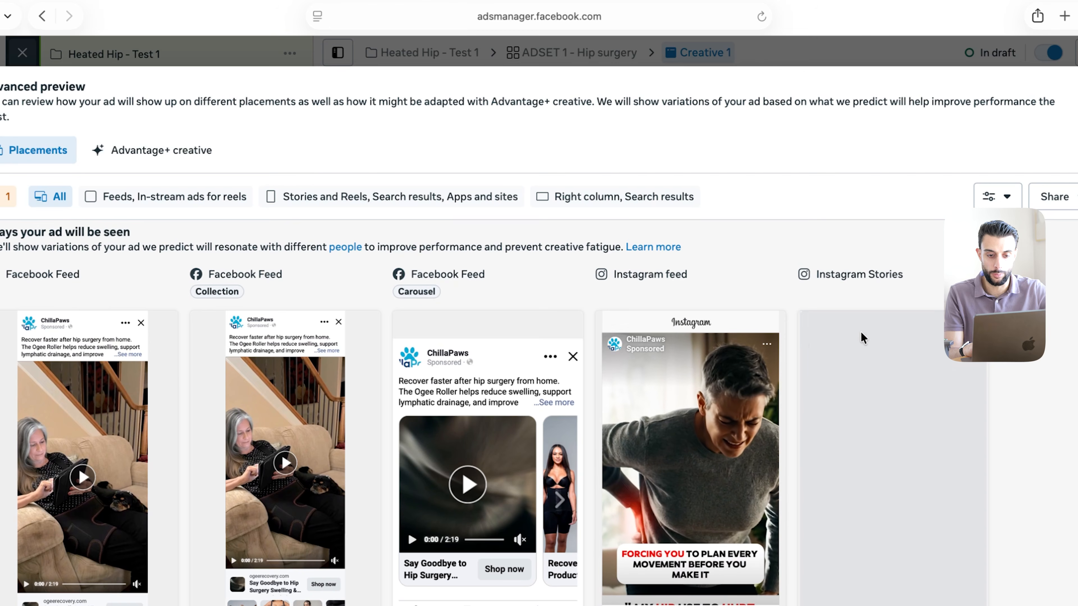
key(Escape)
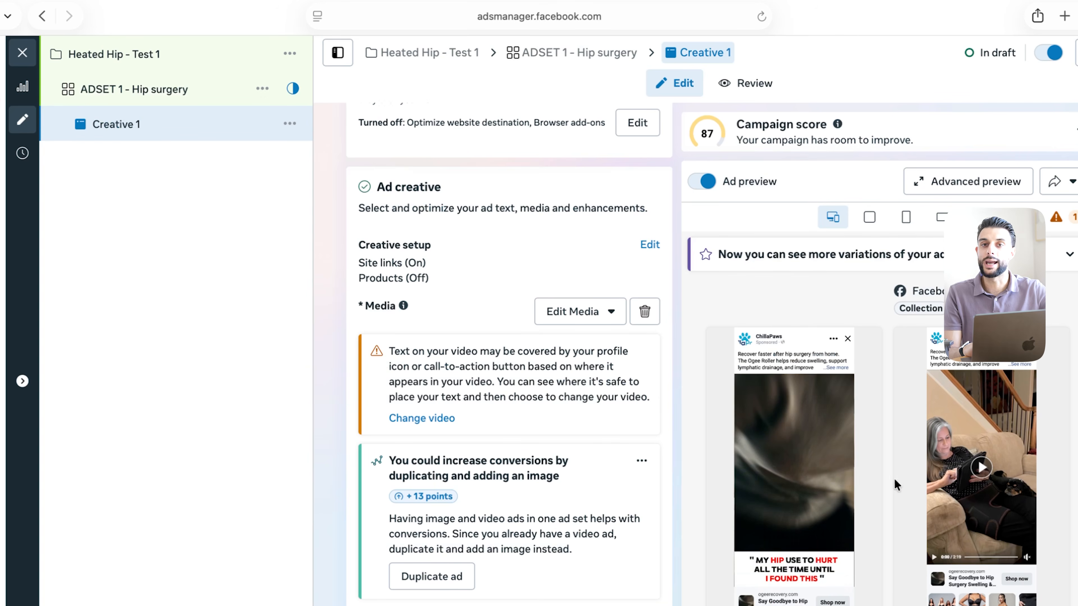
scroll(513, 386, down, 5)
scroll(513, 385, down, 15)
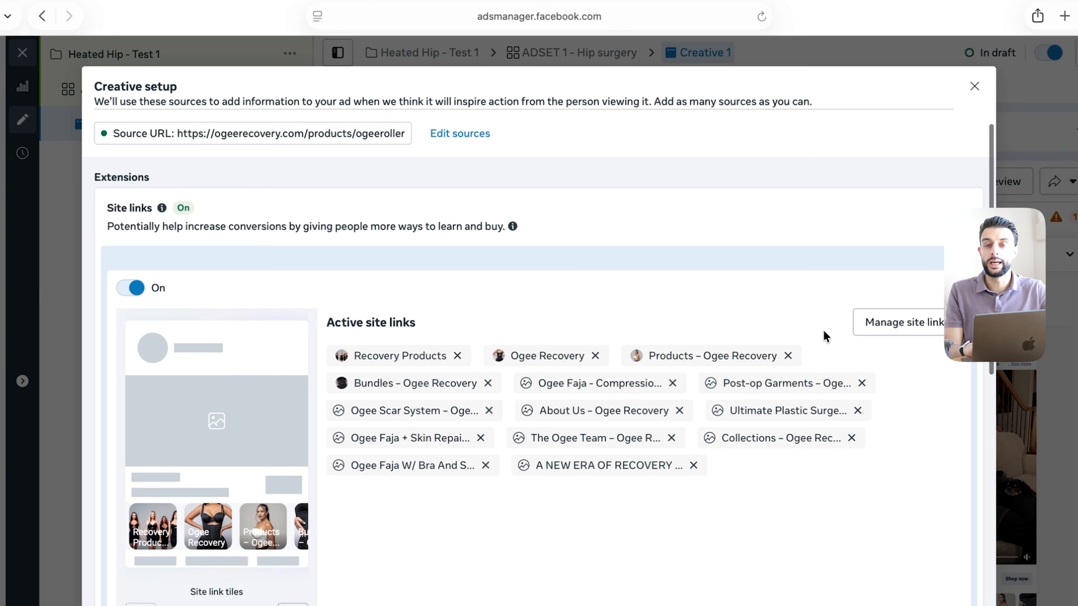
click(974, 86)
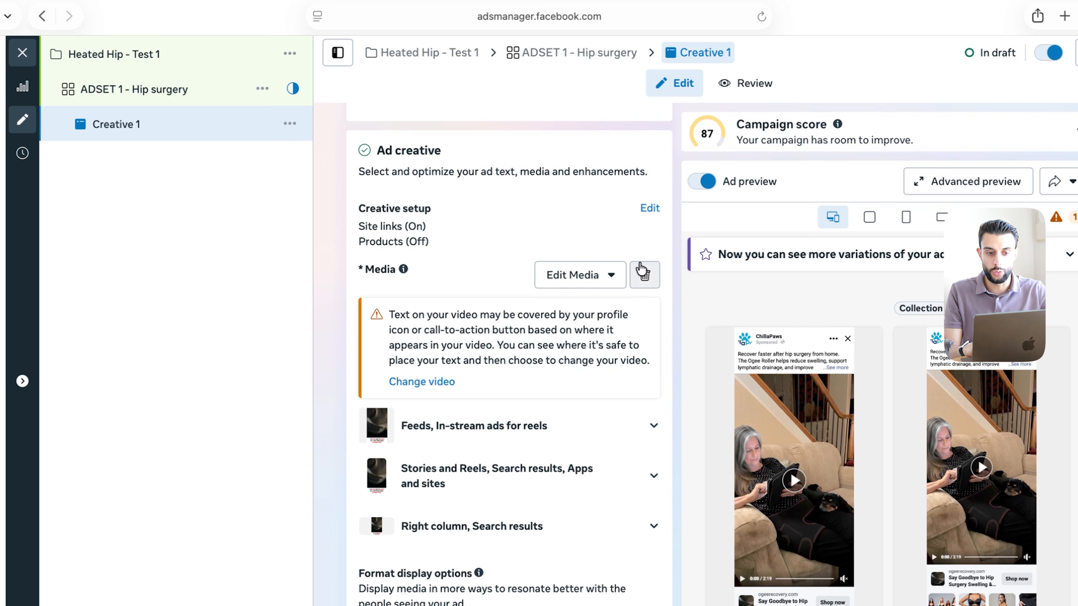
Switch Site links off in Creative 1's creative setup
click(648, 208)
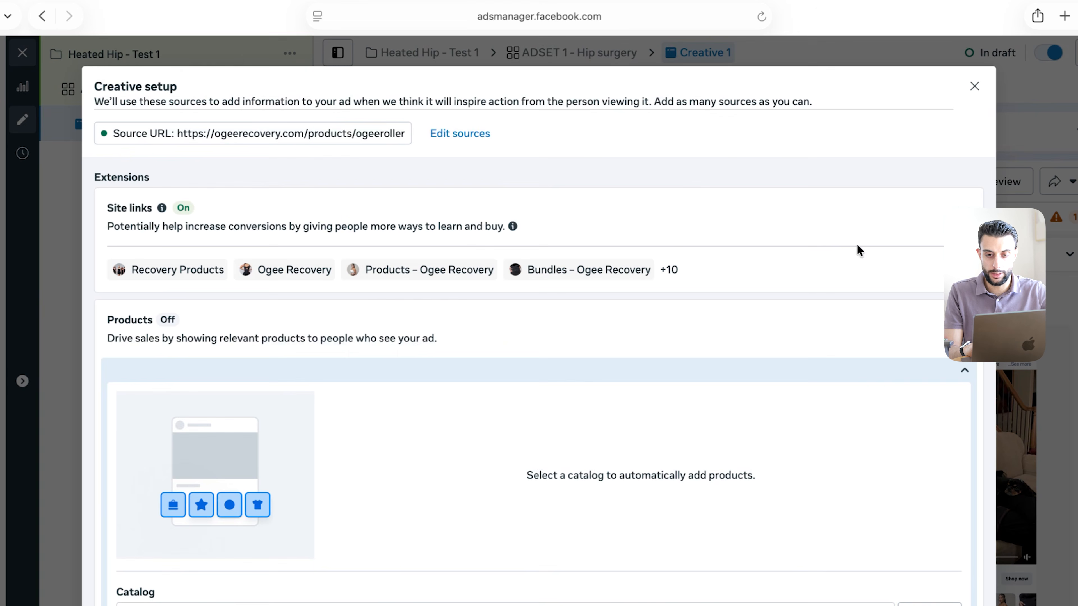
click(331, 274)
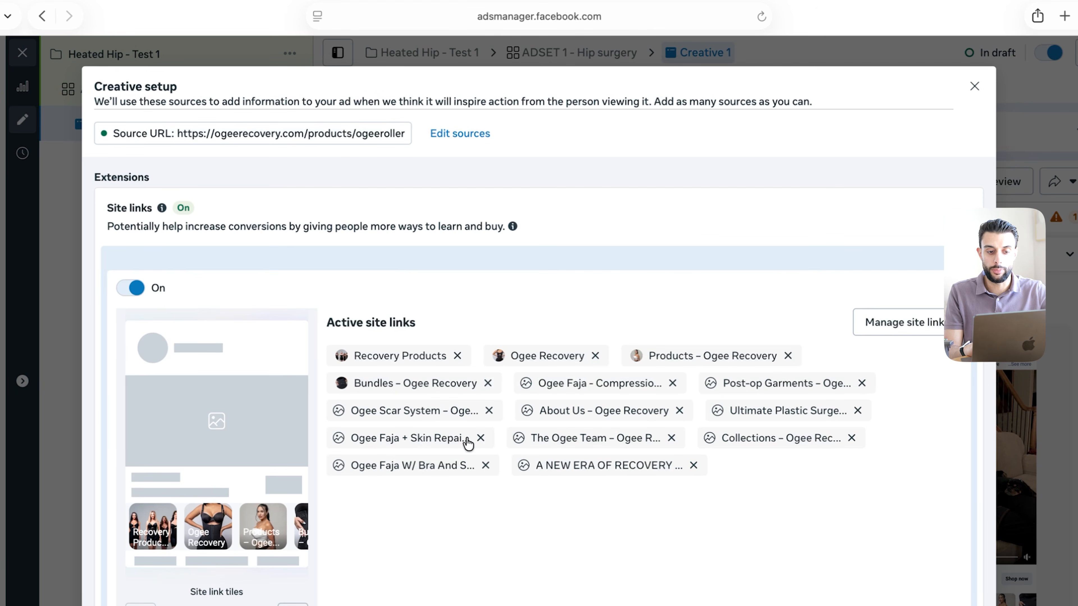
click(130, 288)
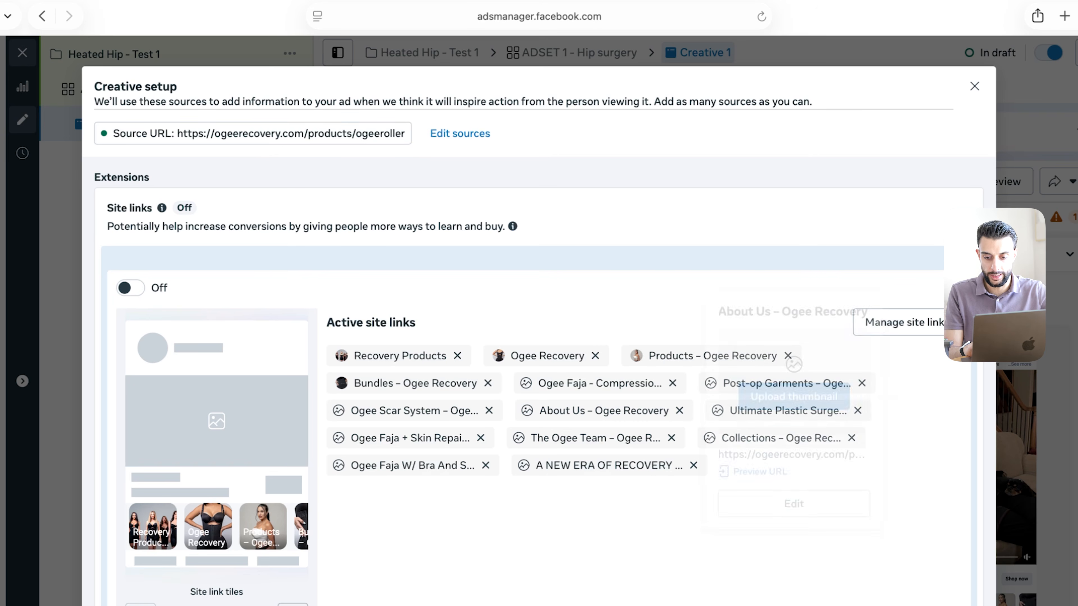
click(744, 487)
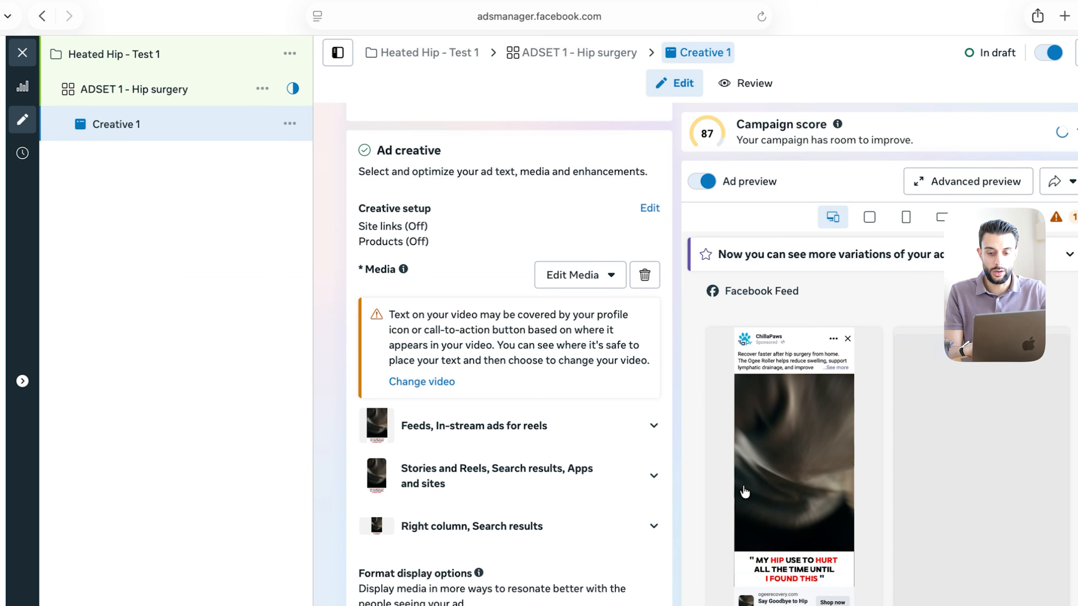
scroll(934, 557, down, 1)
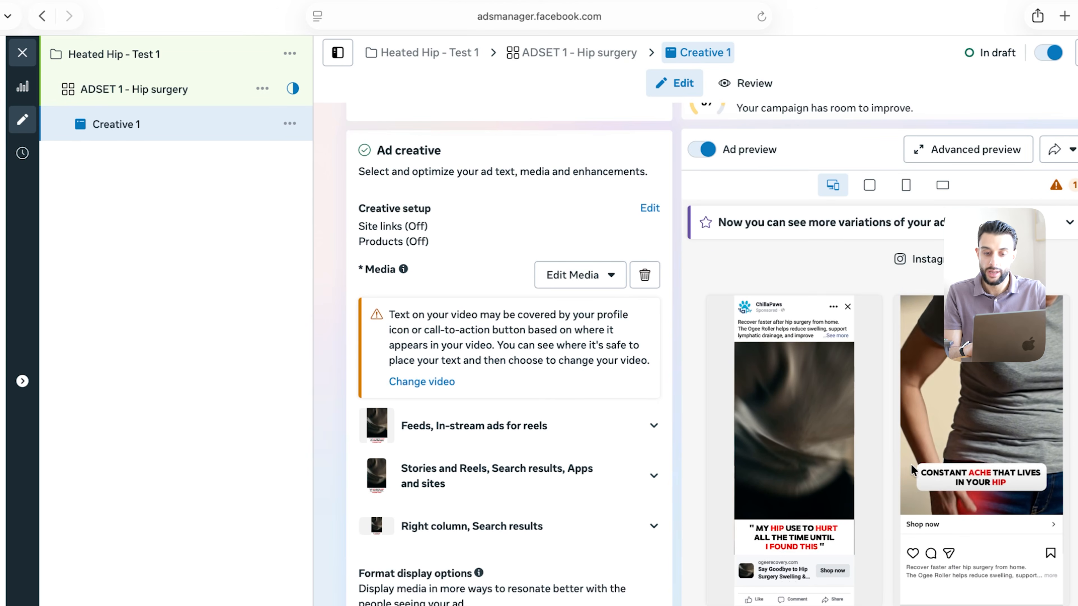
scroll(417, 344, down, 10)
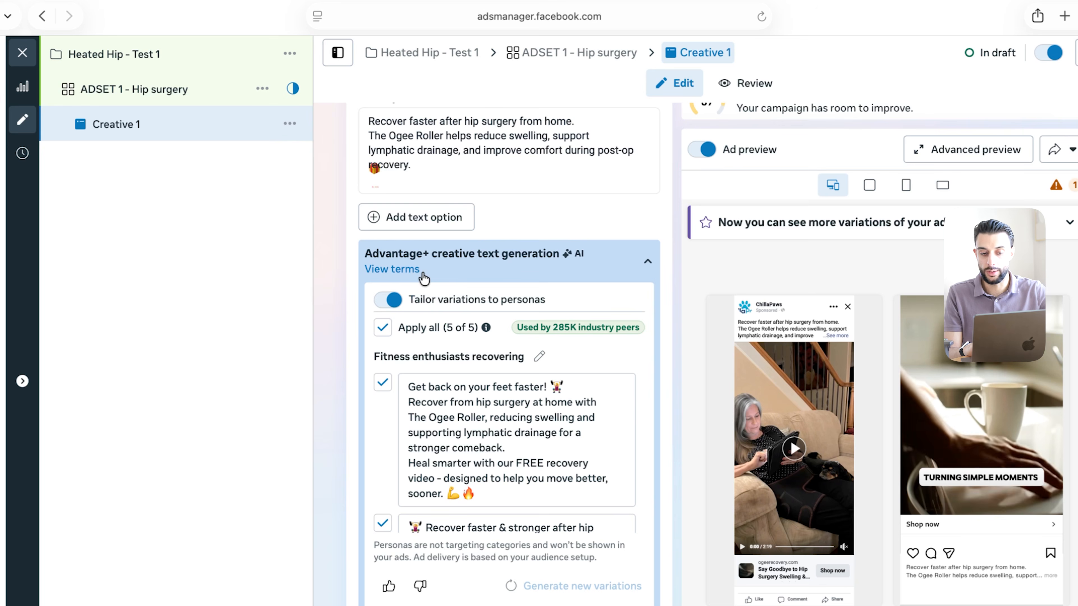
scroll(530, 212, down, 2)
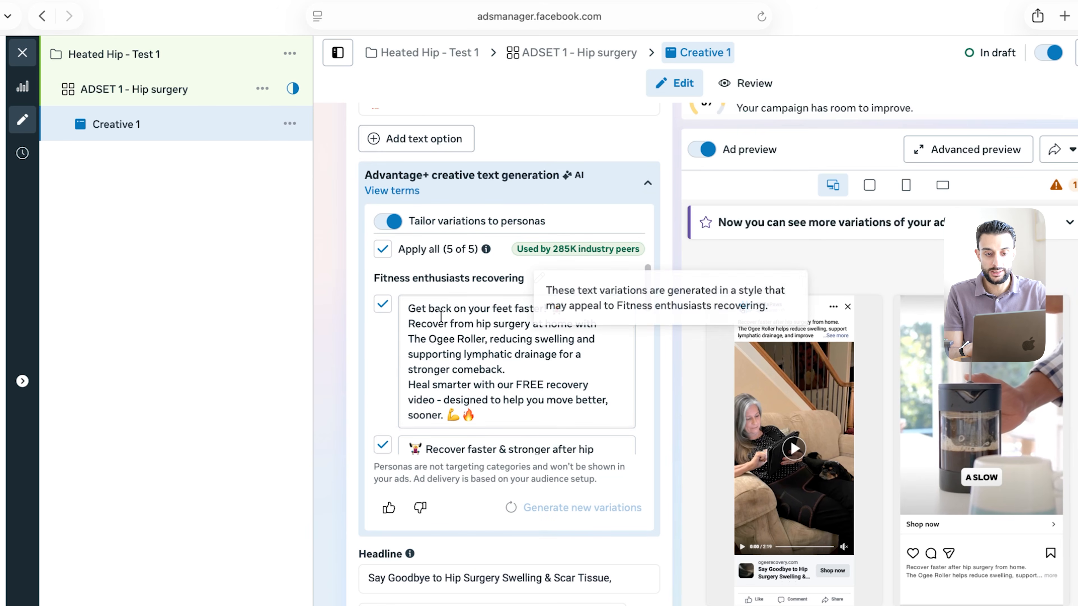
scroll(425, 369, down, 3)
scroll(437, 213, up, 1)
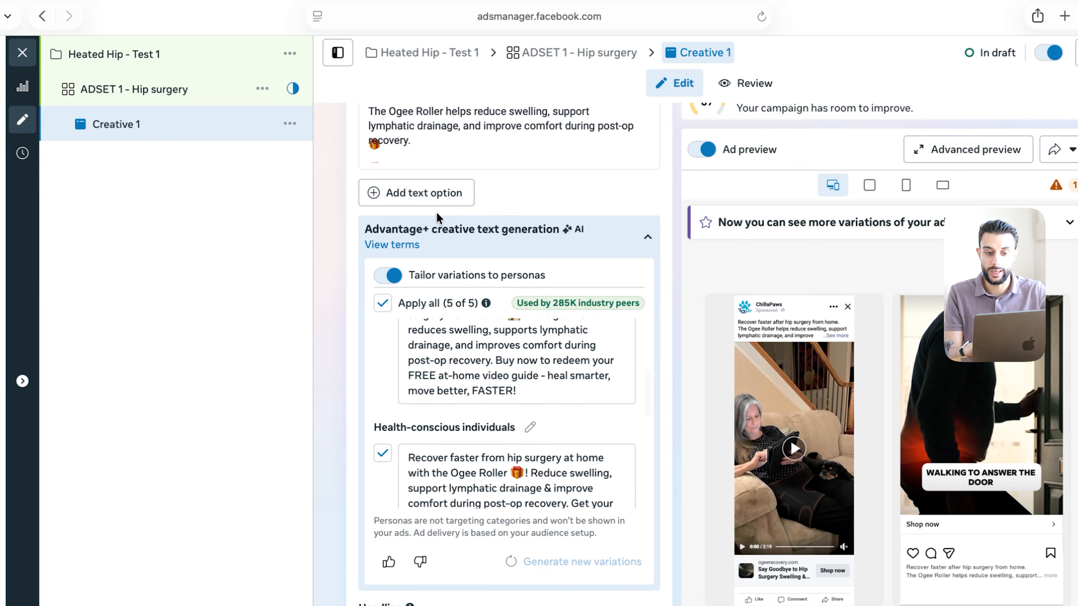
scroll(467, 270, up, 10)
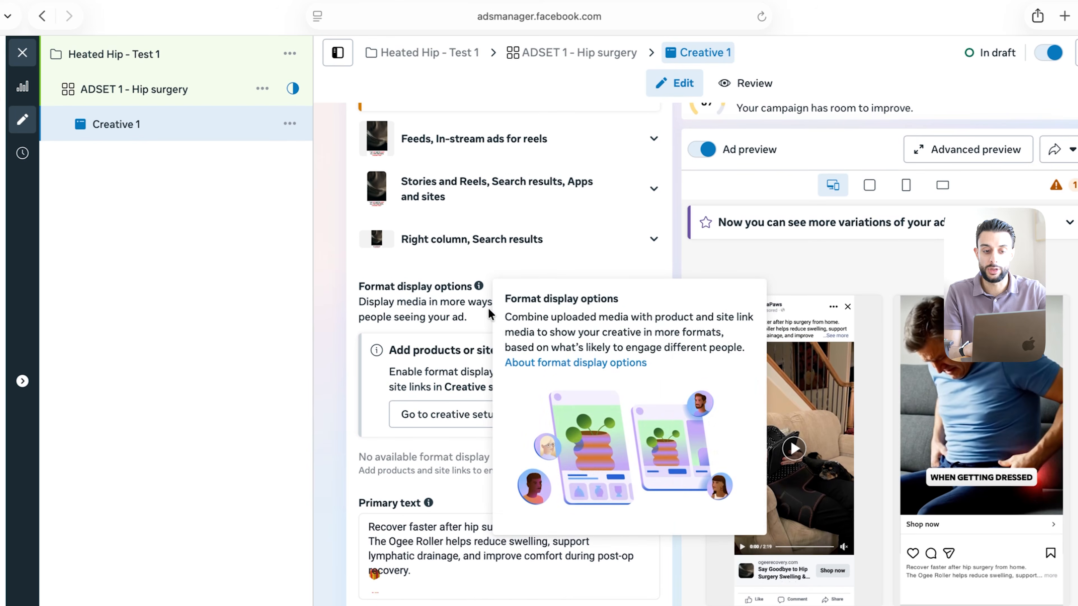
scroll(344, 363, down, 20)
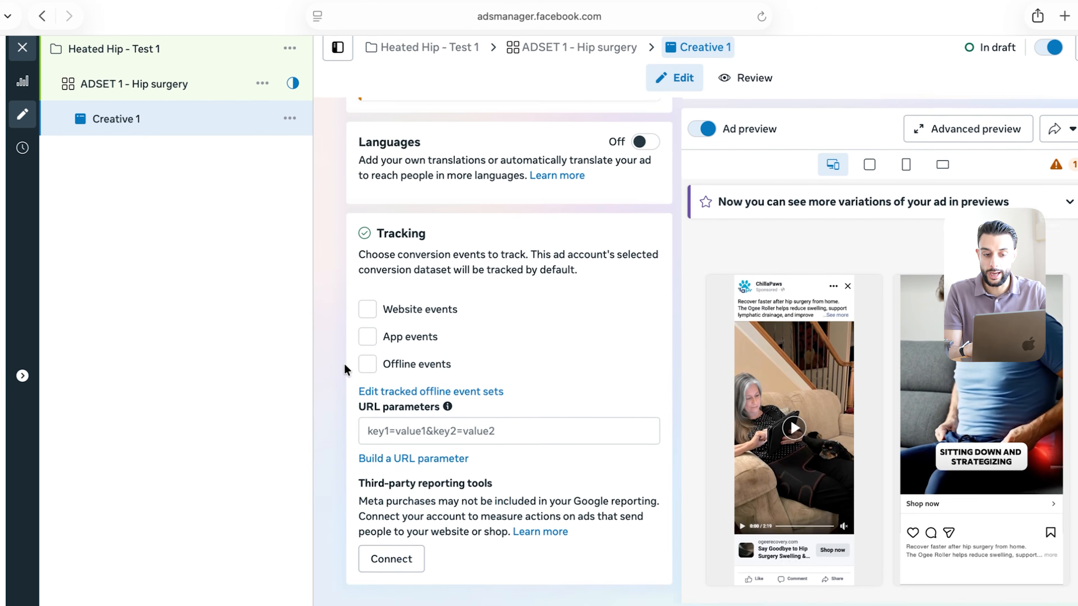
scroll(344, 363, up, 20)
scroll(343, 363, up, 15)
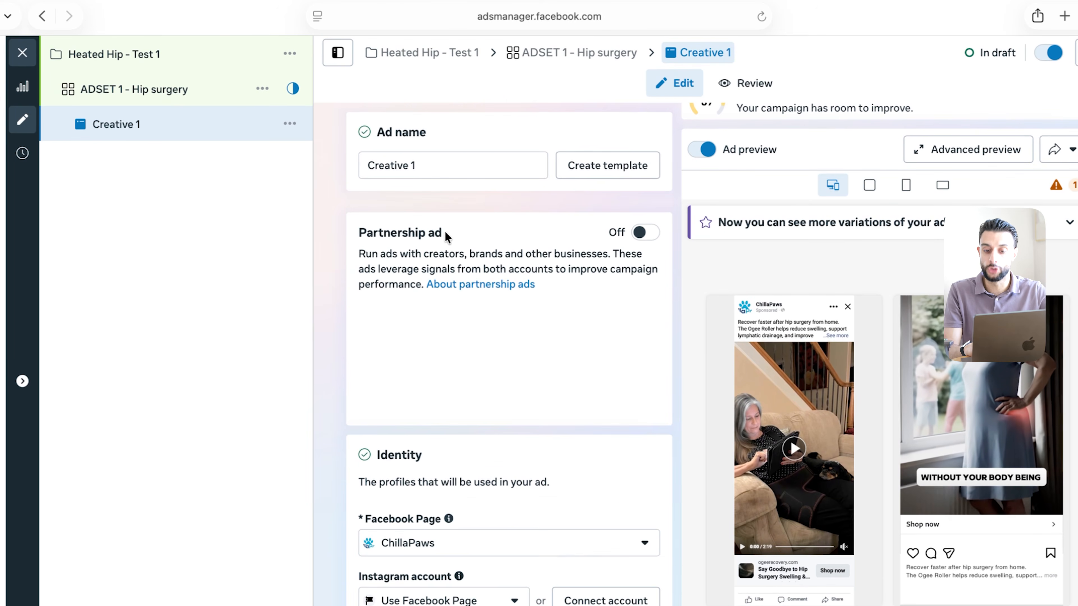
scroll(555, 418, down, 15)
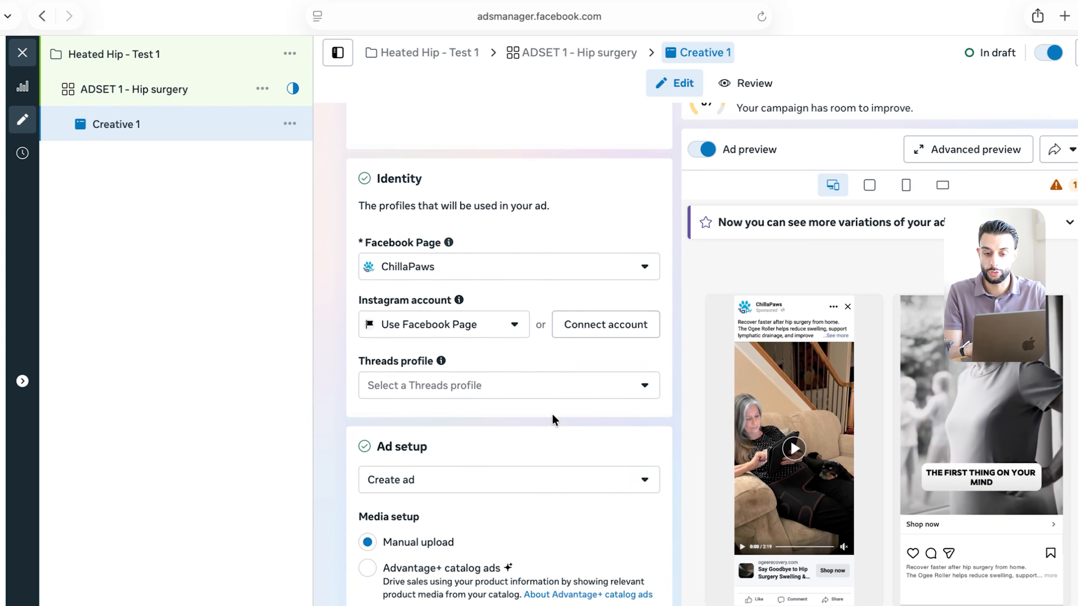
scroll(554, 418, down, 10)
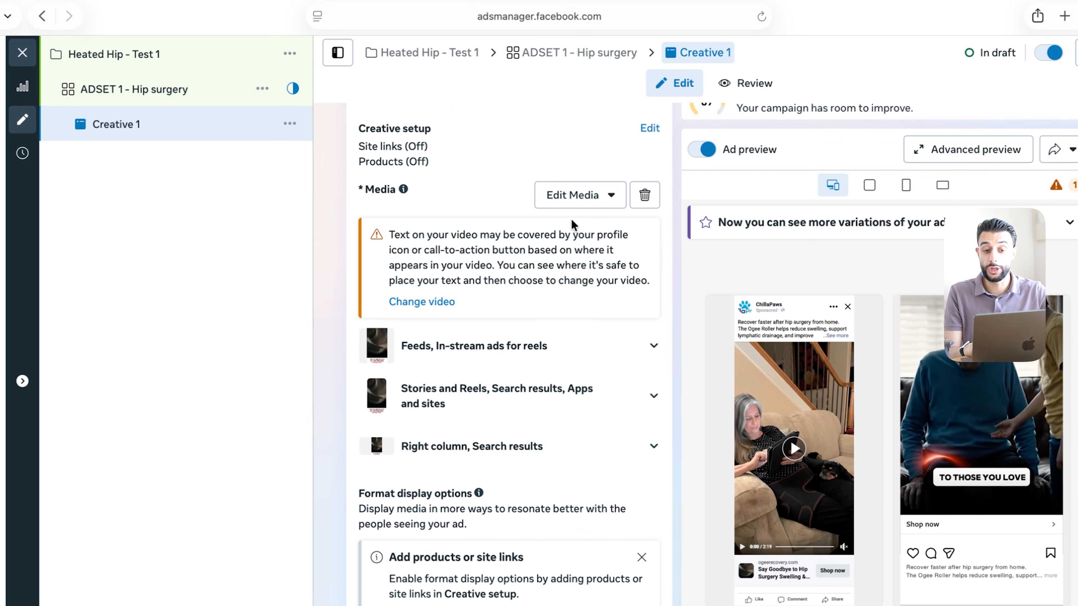
click(581, 196)
click(581, 230)
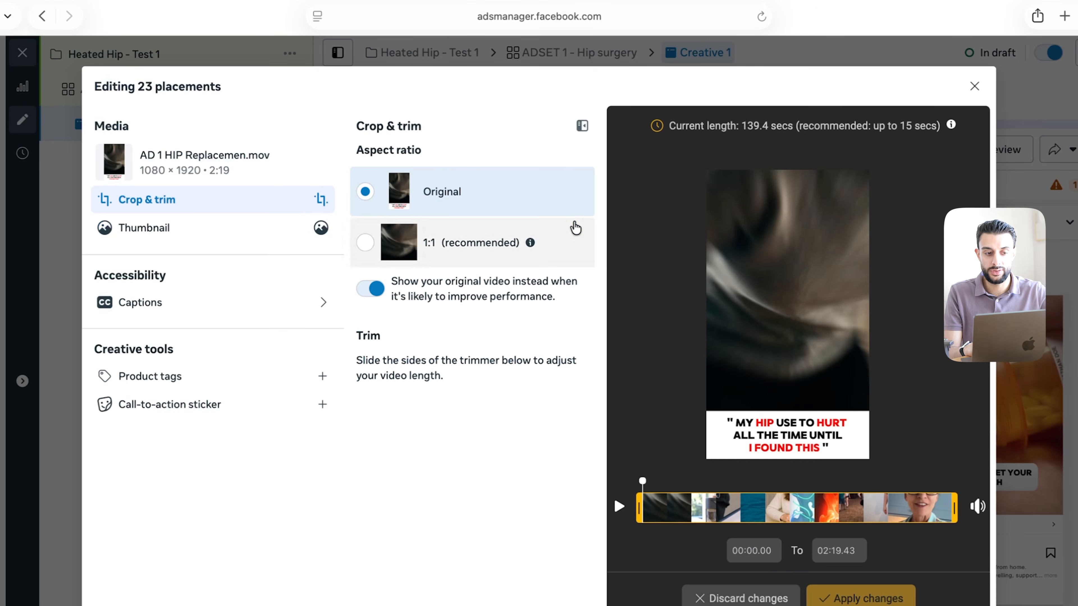
click(173, 229)
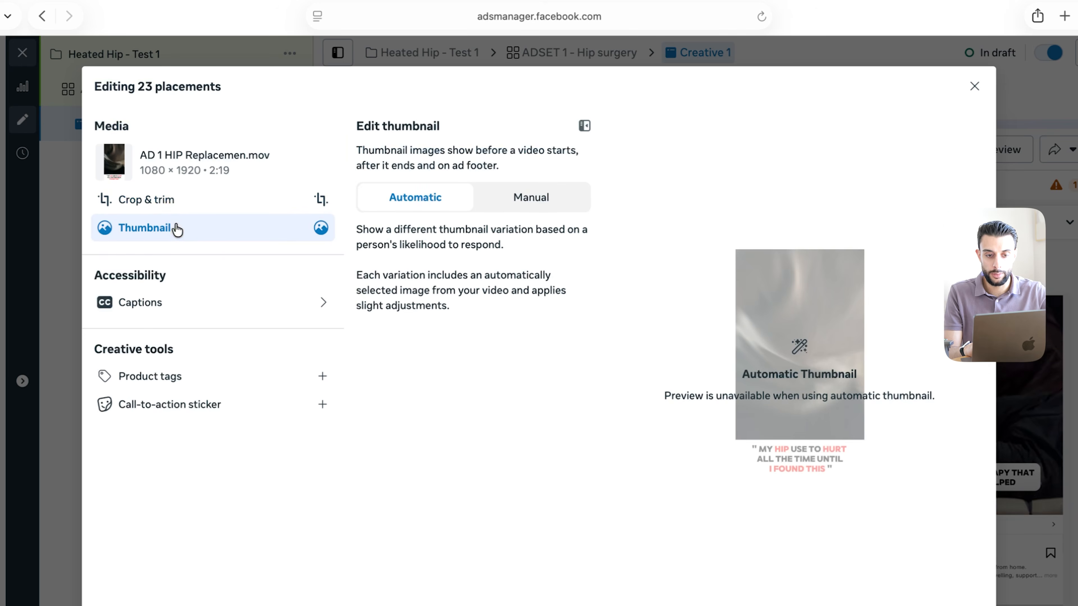
click(540, 206)
scroll(564, 381, down, 5)
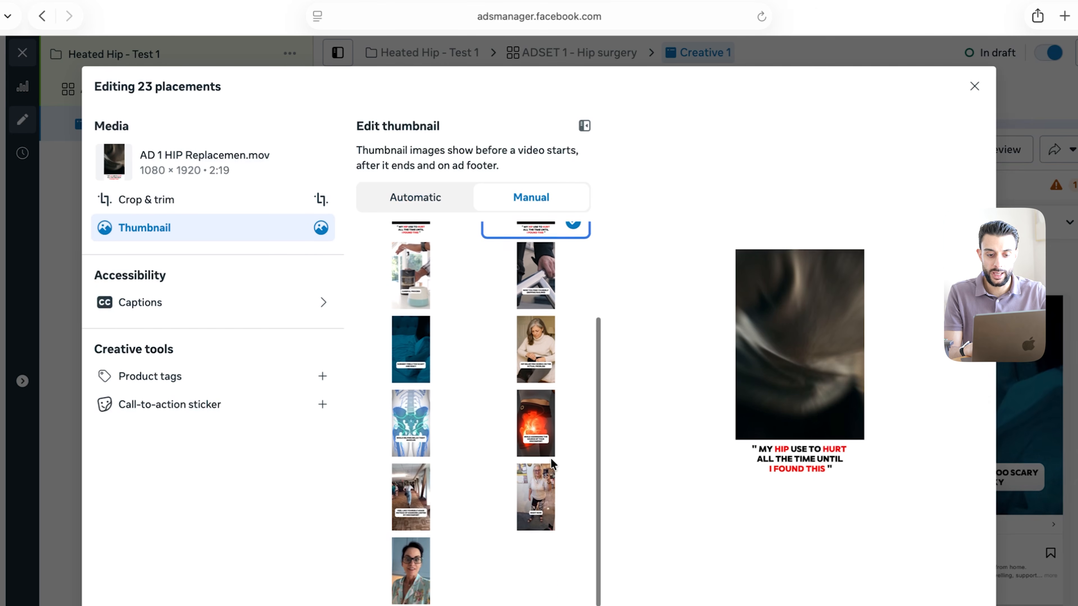
scroll(544, 425, up, 5)
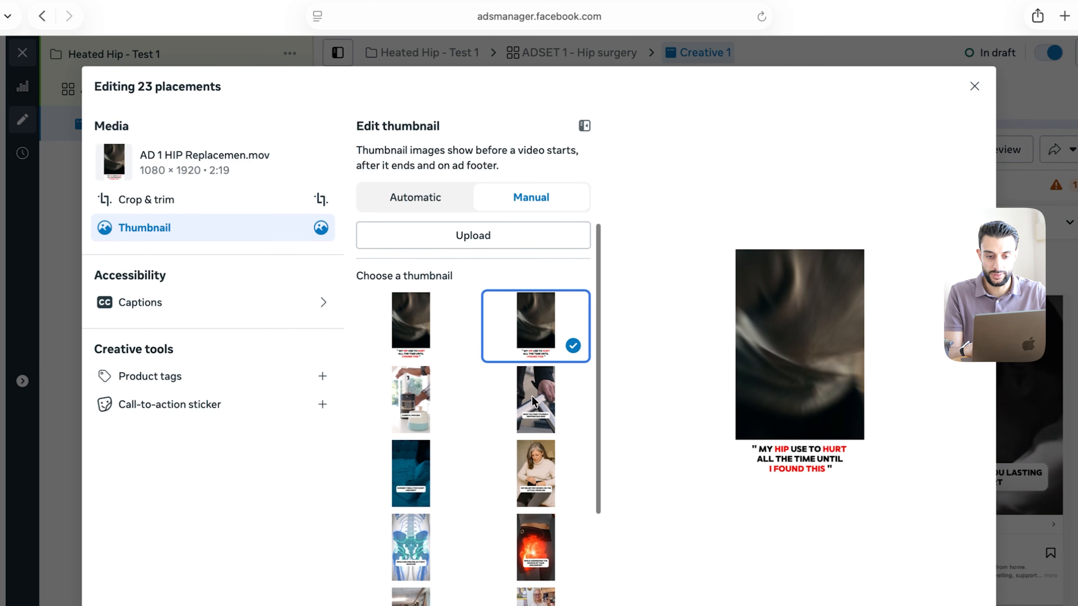
click(533, 401)
click(438, 325)
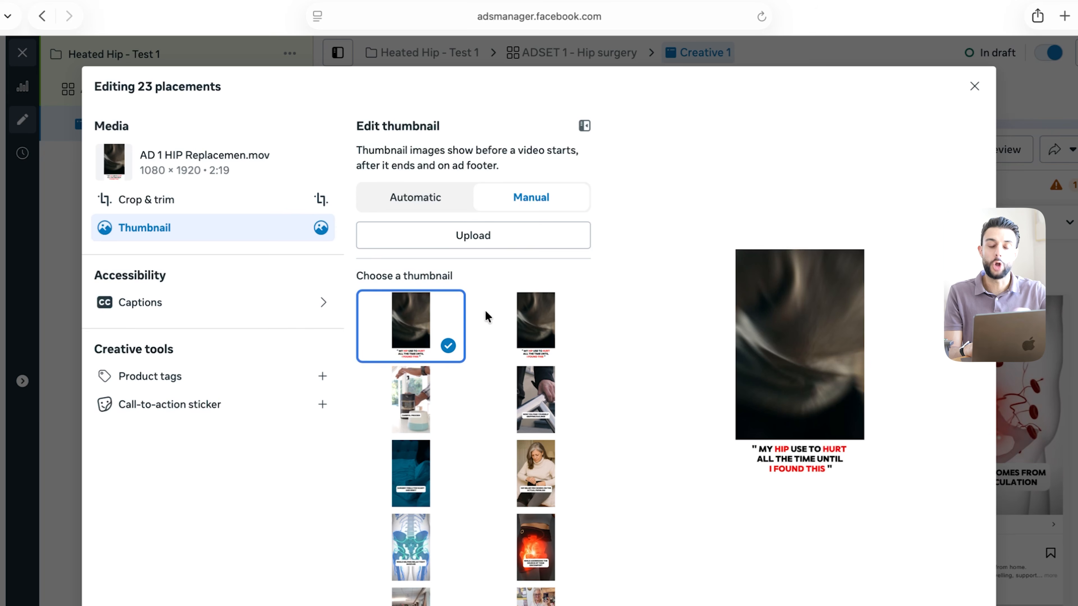
scroll(487, 316, down, 5)
scroll(509, 339, up, 5)
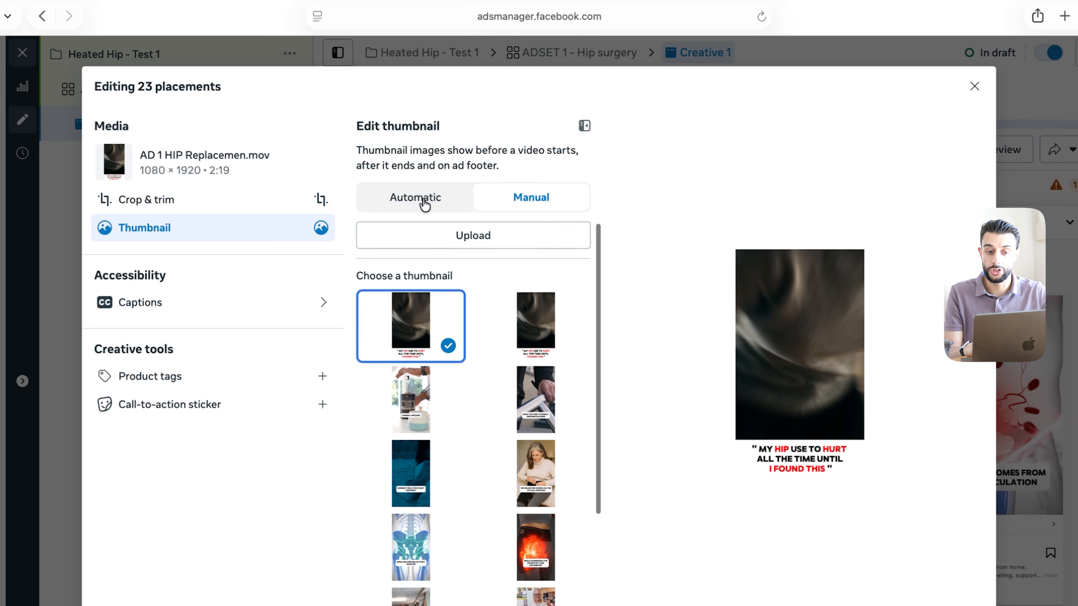
click(441, 201)
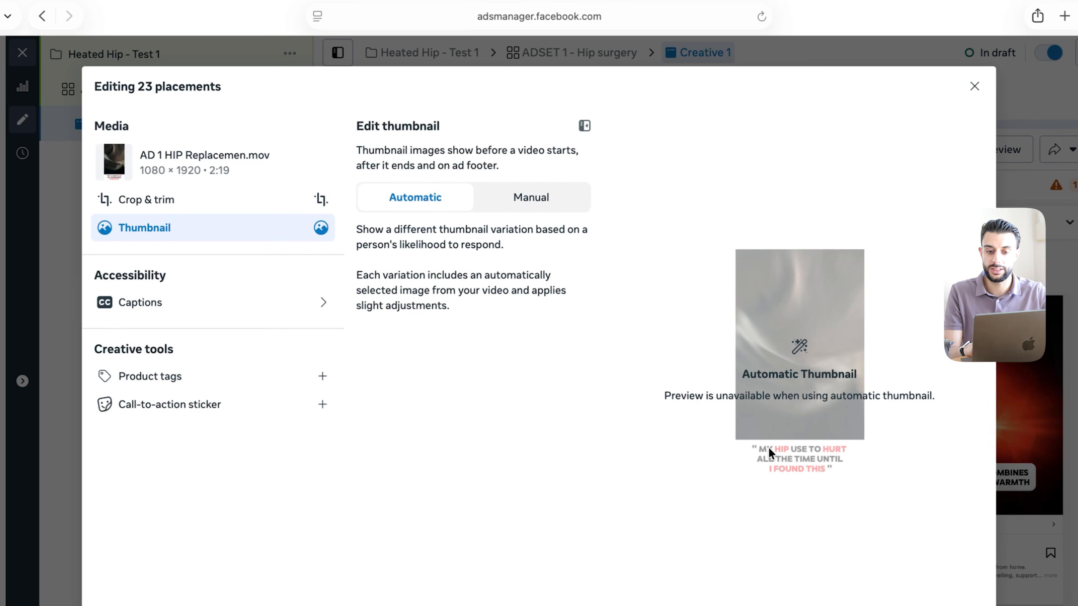
click(975, 87)
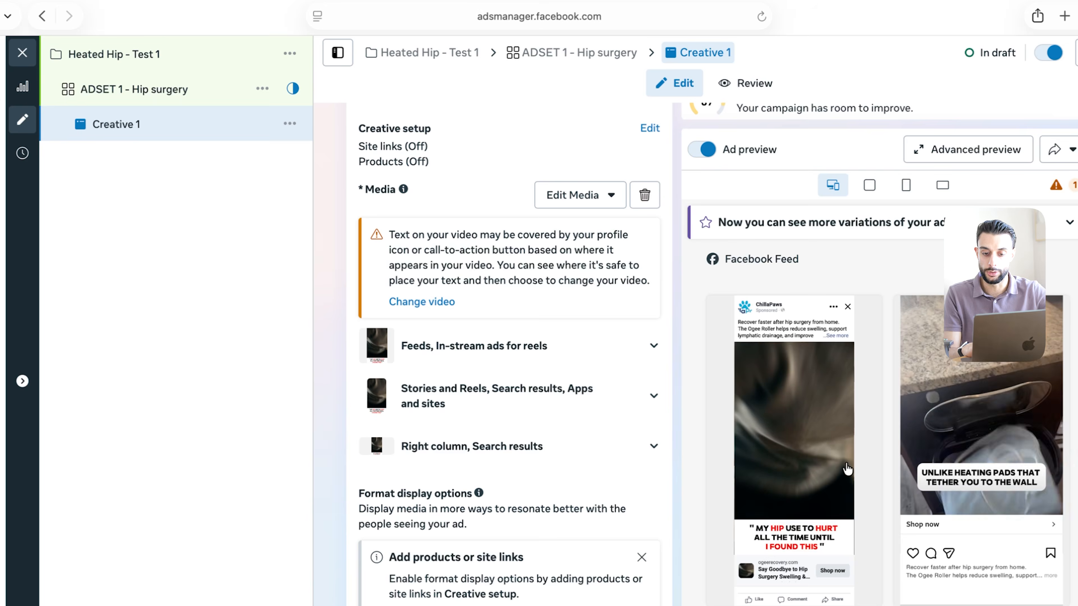
scroll(781, 442, down, 1)
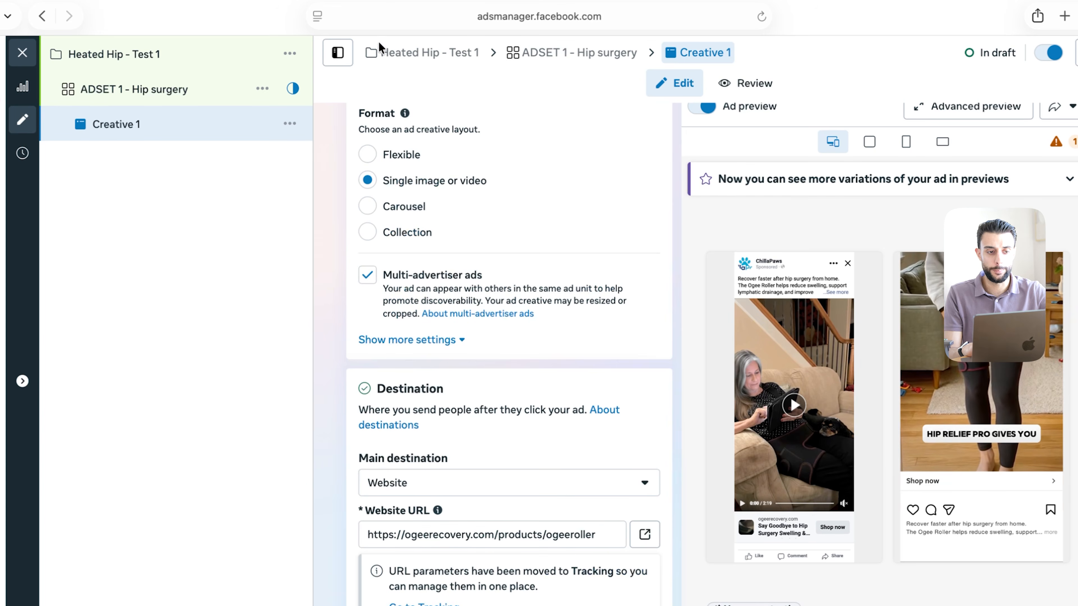
Duplicate the Creative 1 ad into 2 copies
click(290, 124)
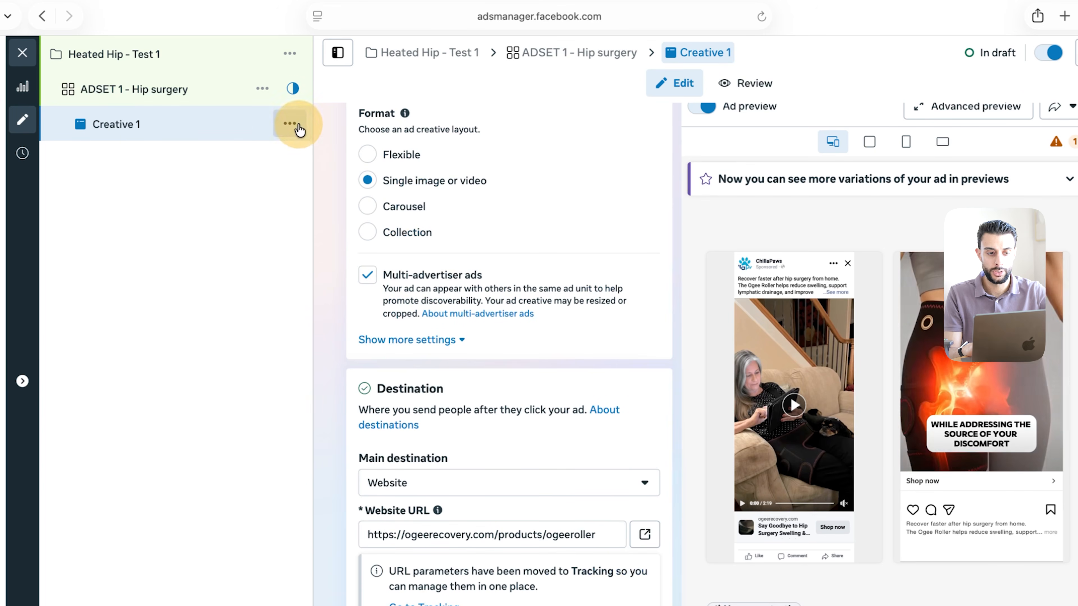
click(317, 190)
click(426, 361)
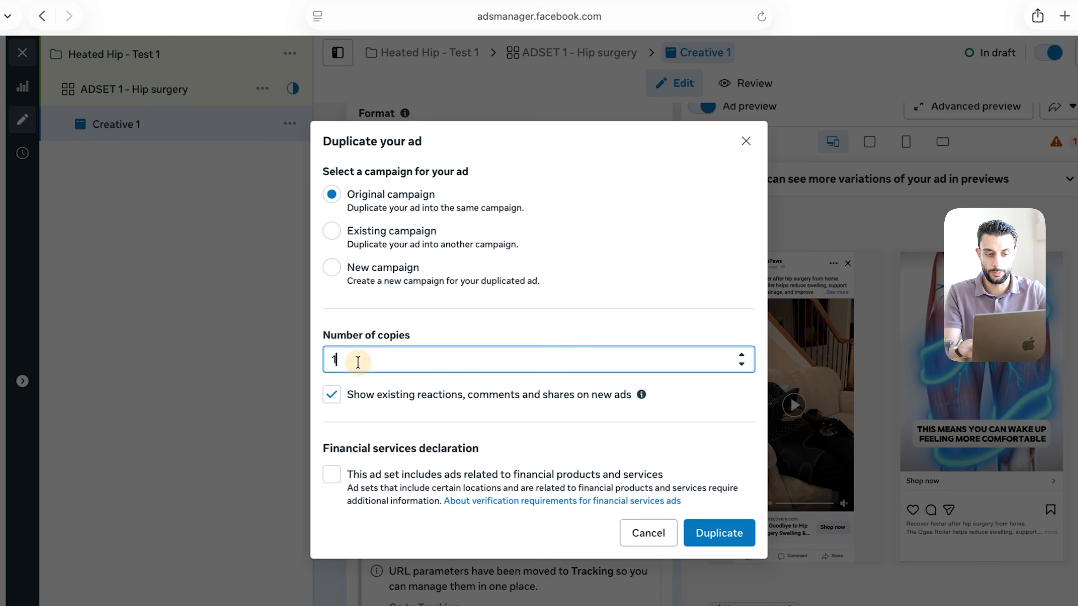
key(BackSpace)
text(2)
click(718, 534)
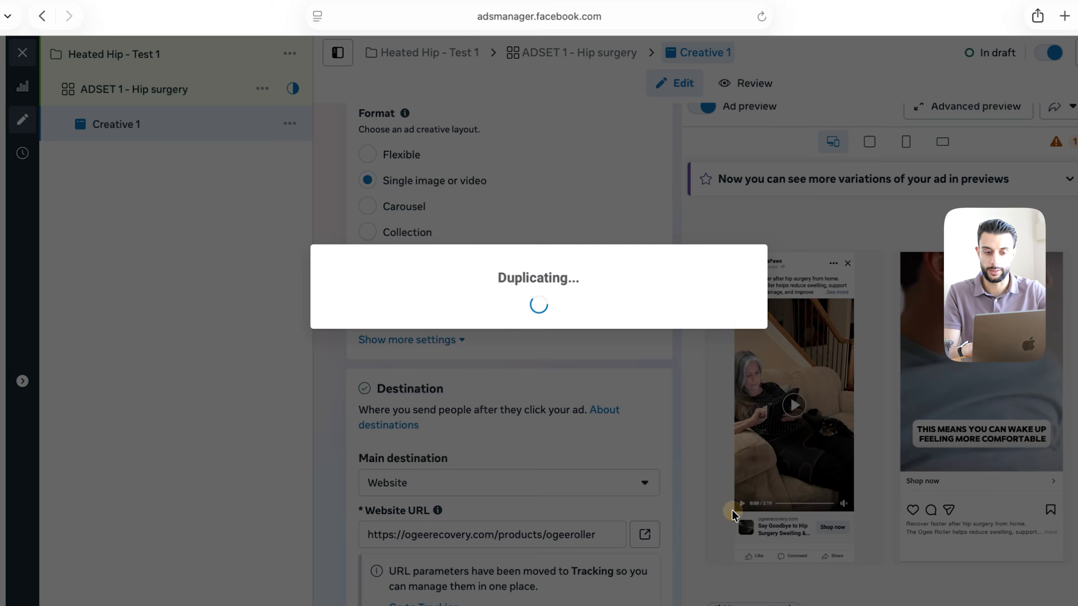
Rename the copies Creative 2 and Creative 3 and check each one
click(131, 208)
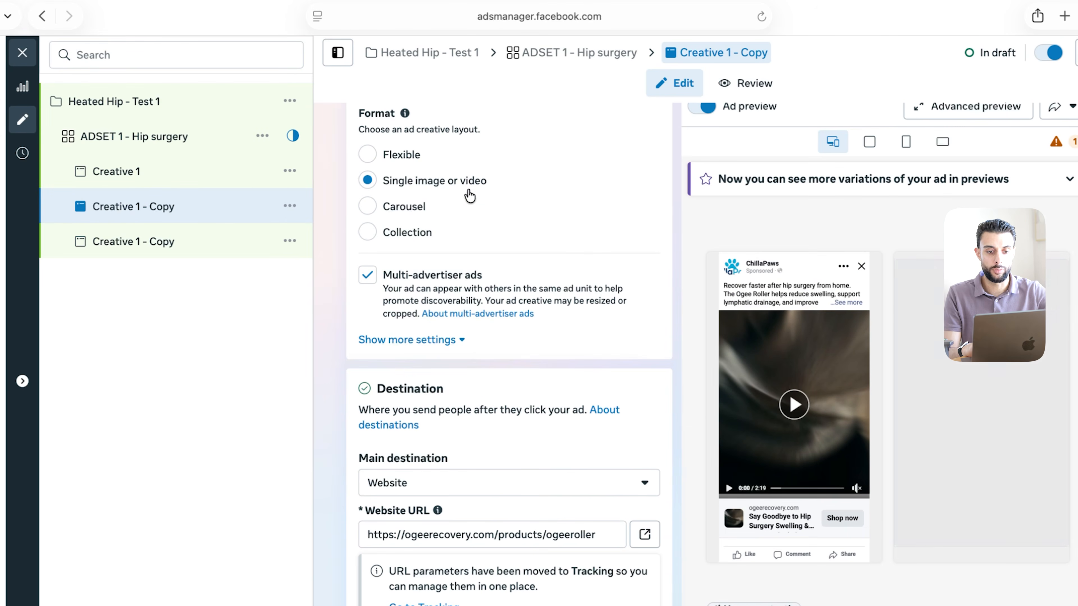
drag(469, 170, 412, 159)
text(2)
click(208, 244)
key(BackSpace)
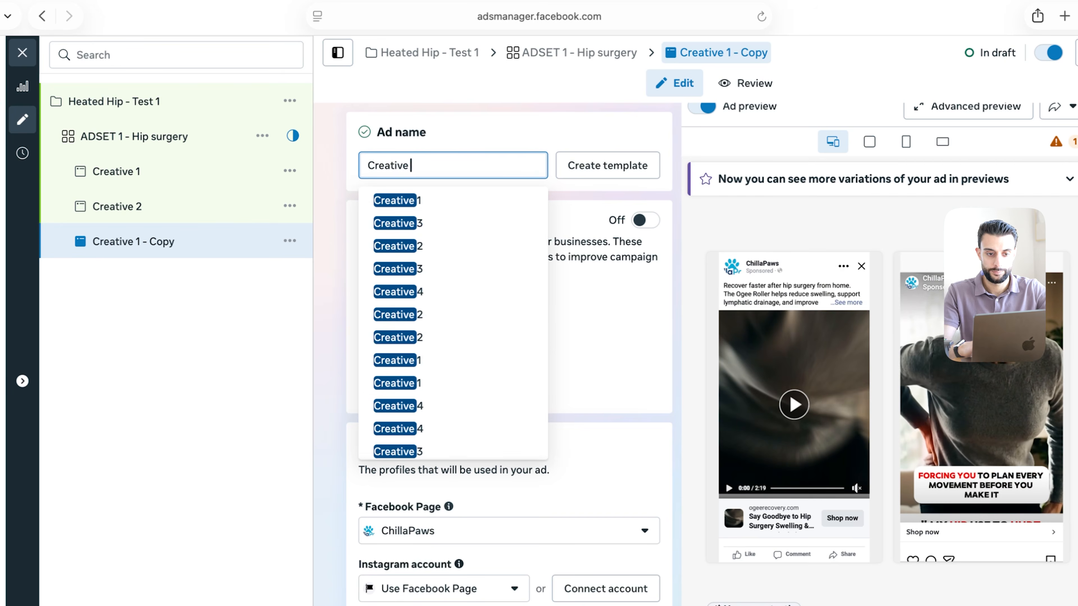
text(3)
click(194, 218)
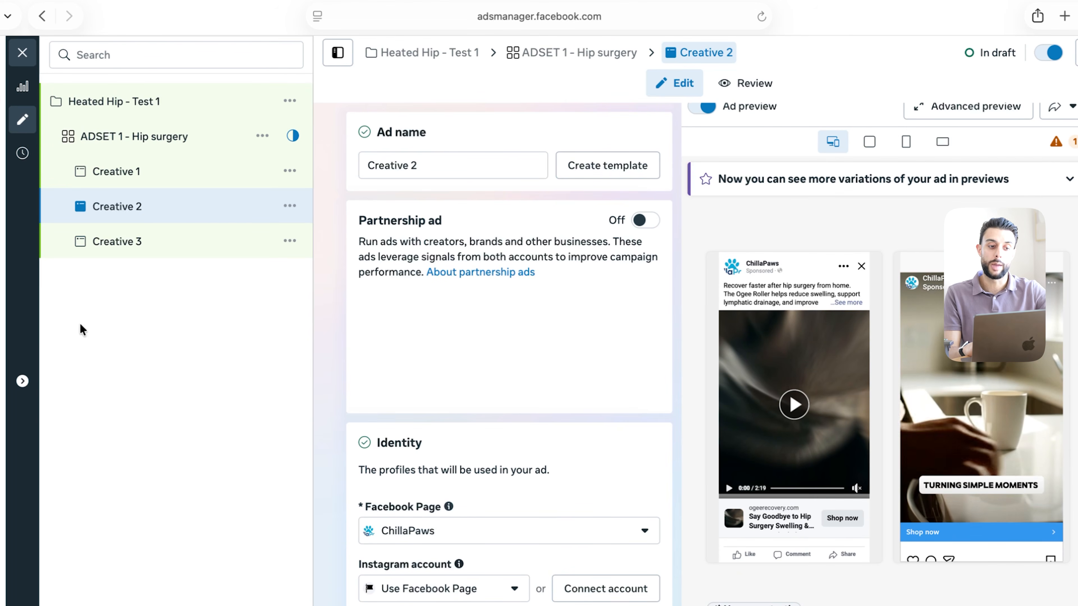
click(159, 234)
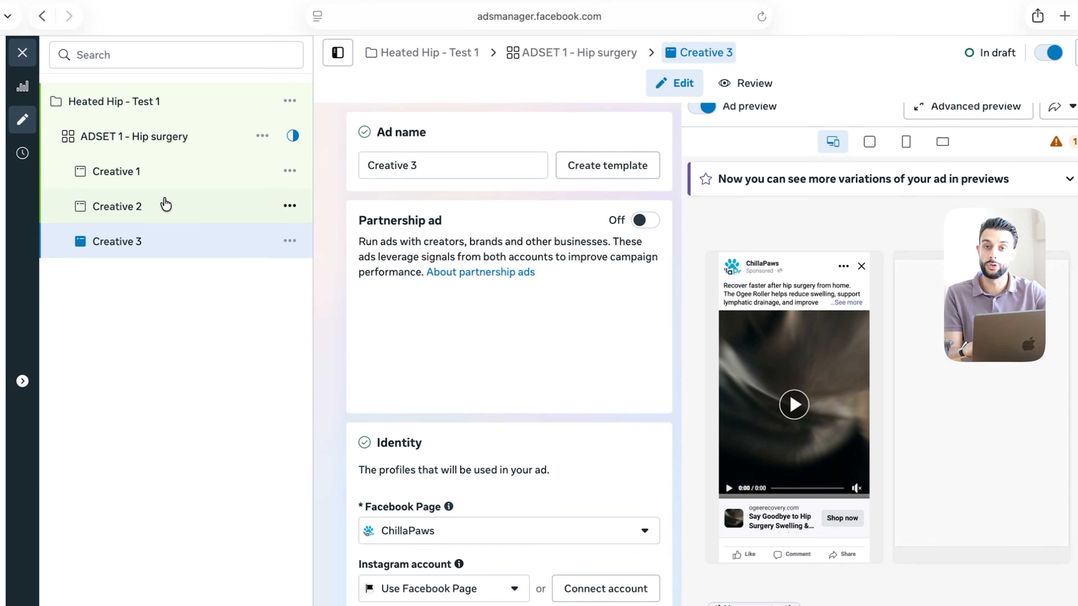
click(167, 202)
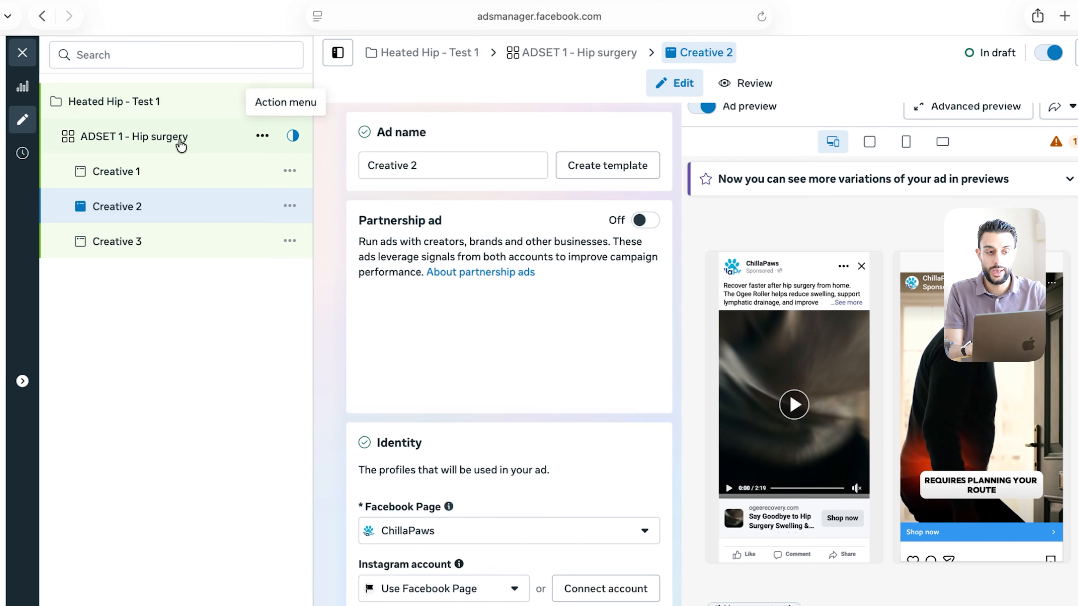
Create 4 copies of ADSET 1 - Hip surgery in the original campaign
click(295, 140)
click(262, 135)
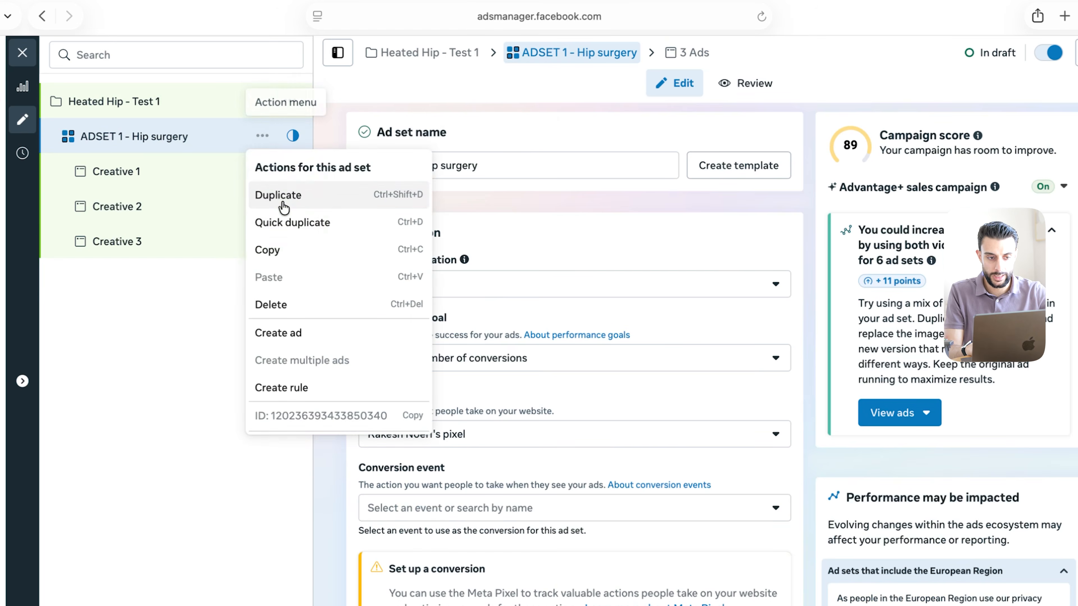
click(284, 204)
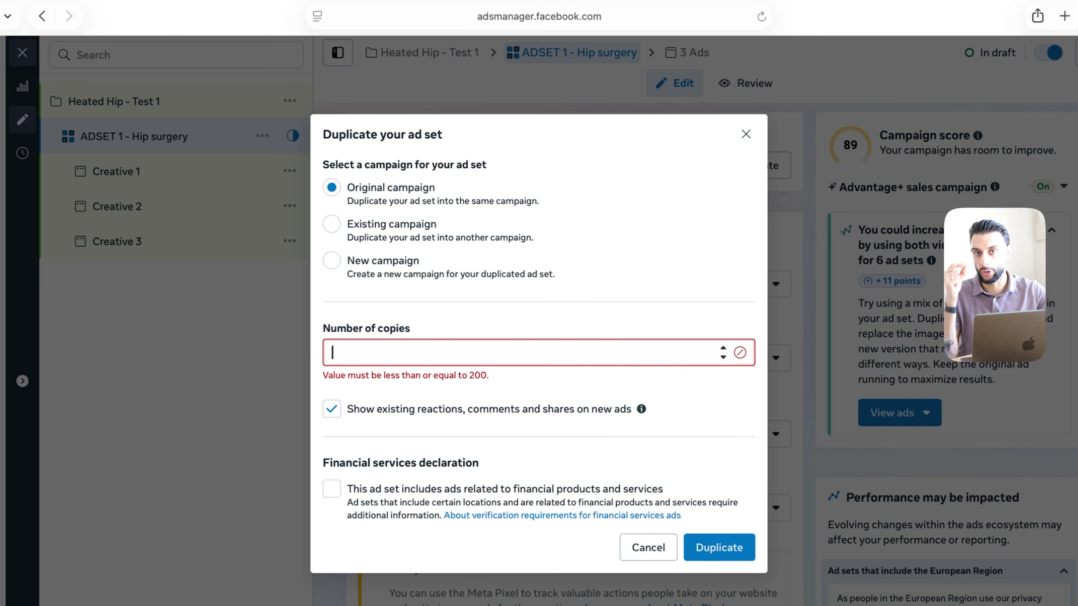
text(4)
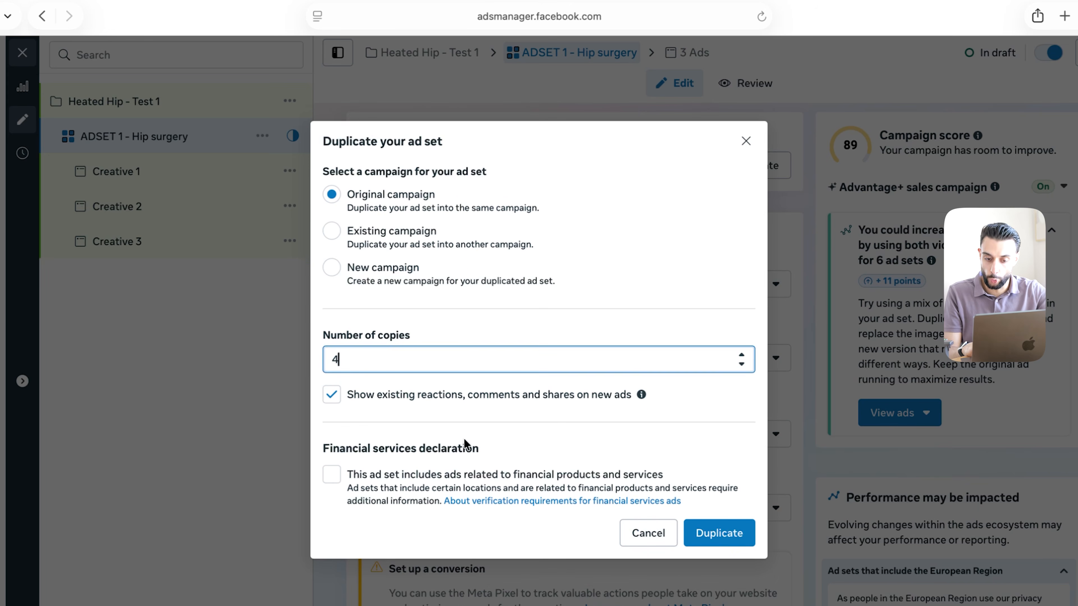
click(739, 541)
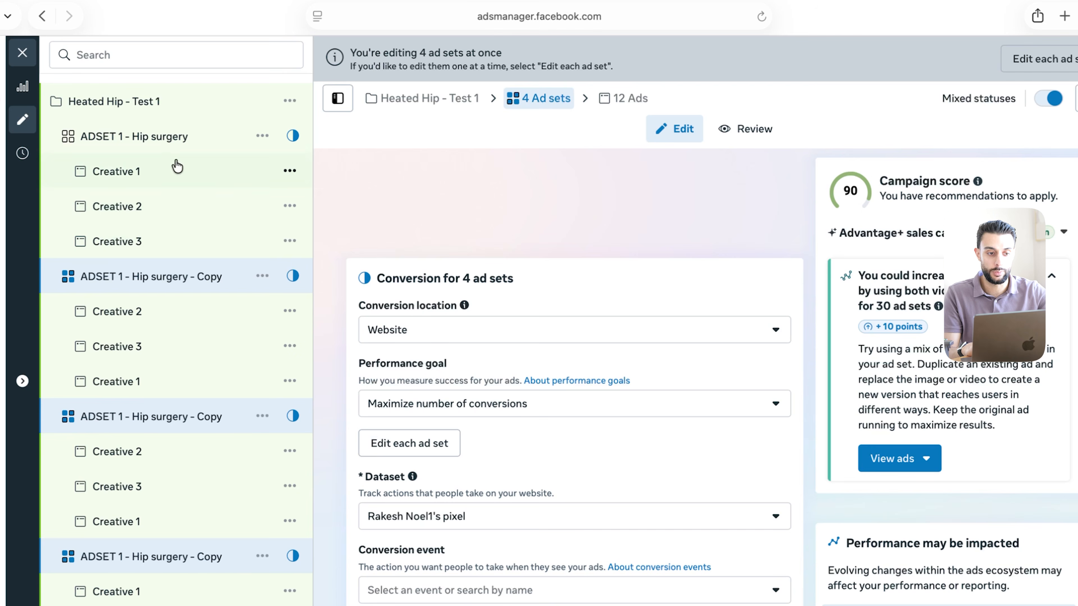
scroll(113, 425, down, 3)
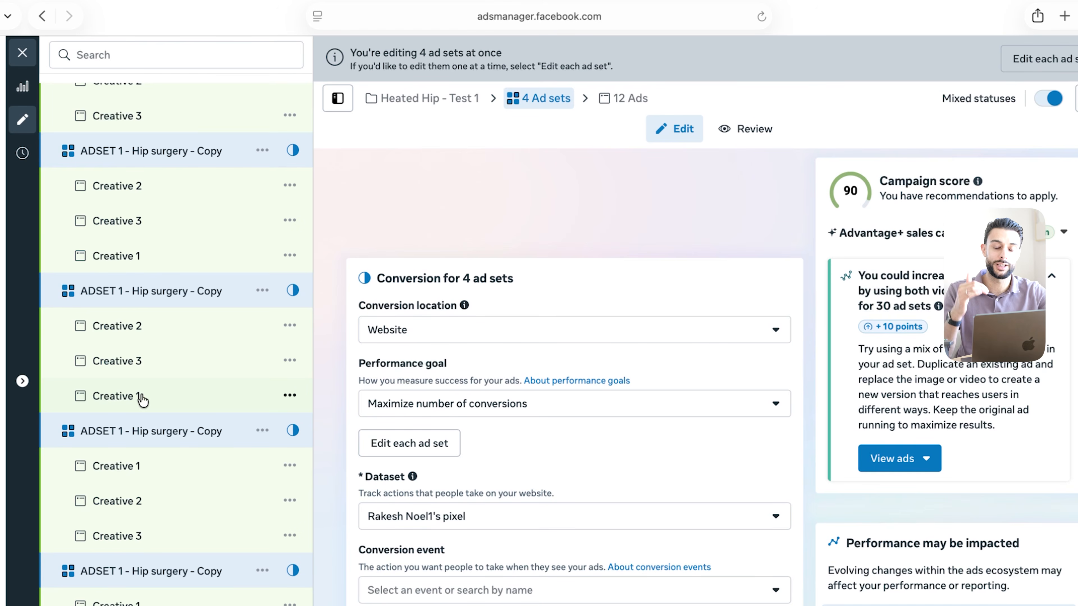
scroll(142, 400, up, 3)
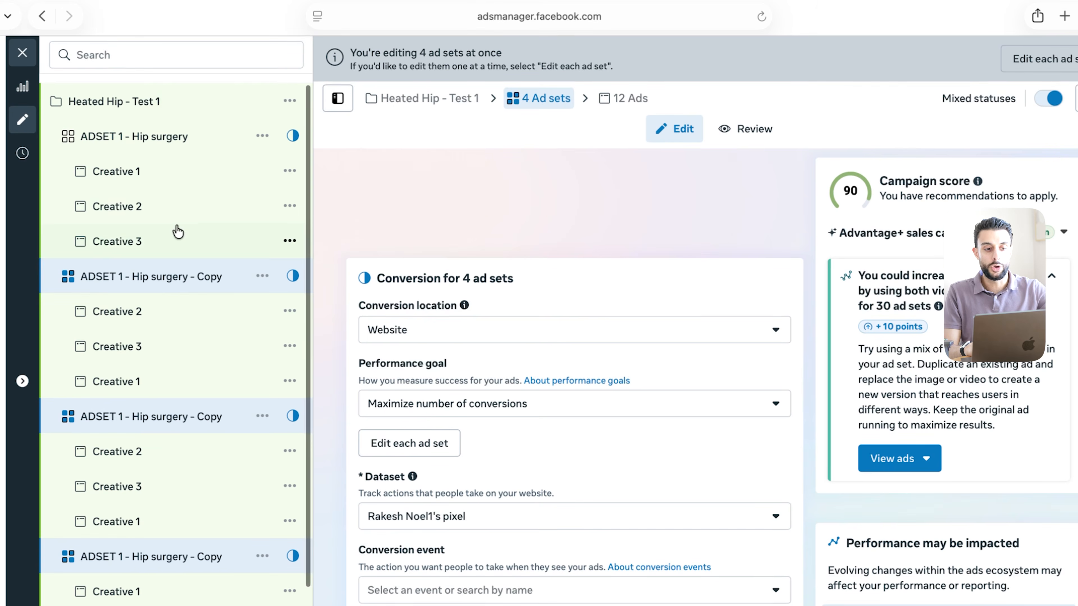
Rename the first copied ad set to 'ADSET 2 - pregnancy'
click(144, 280)
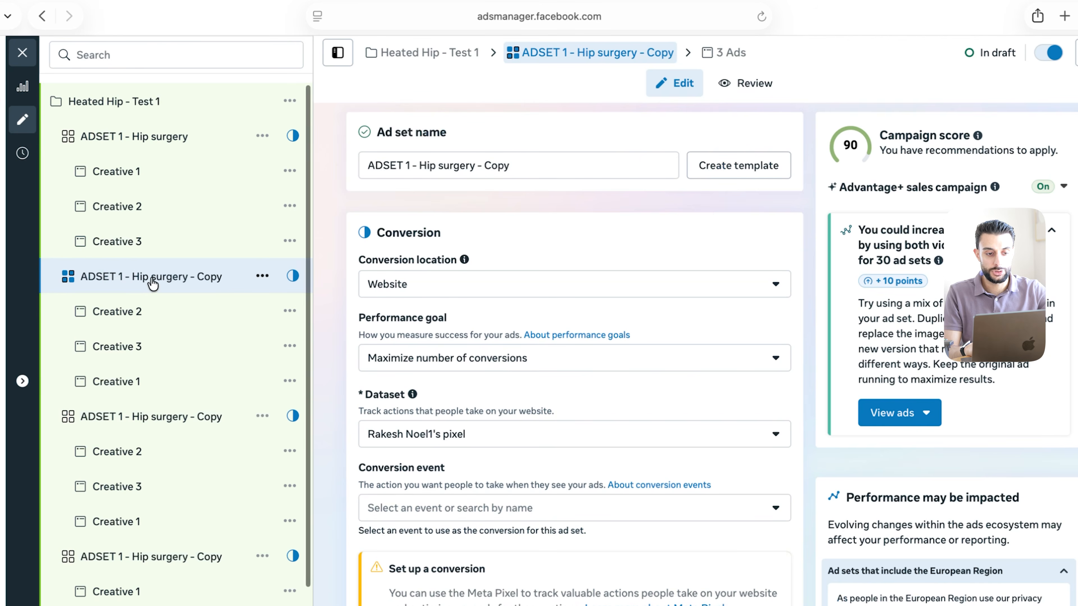
drag(541, 165, 423, 167)
key(BackSpace)
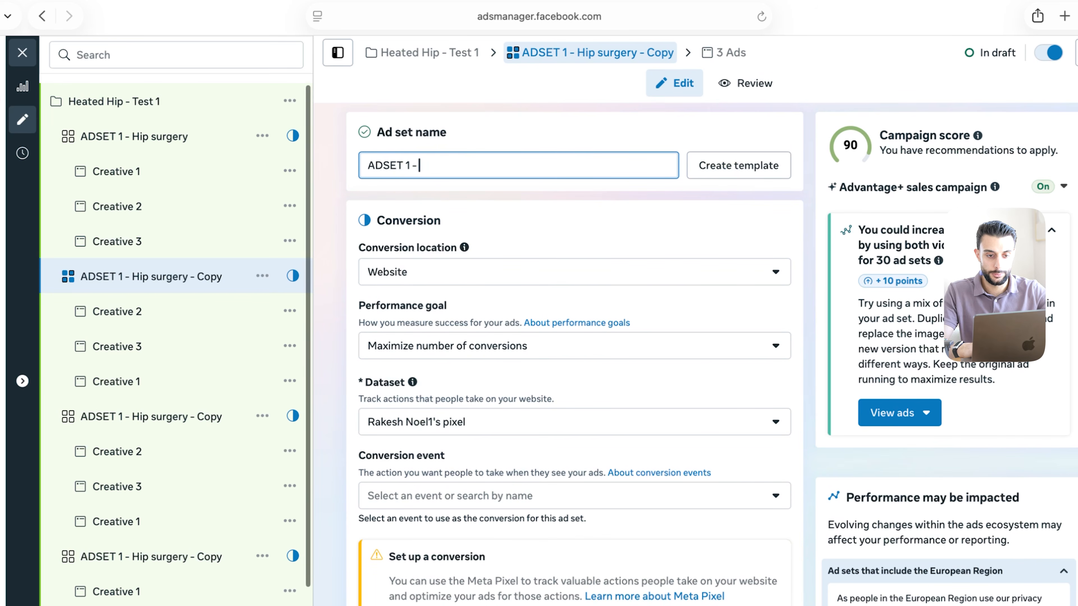
key(Left)
key(Left)
key(Left)
key(BackSpace)
text(2)
click(472, 165)
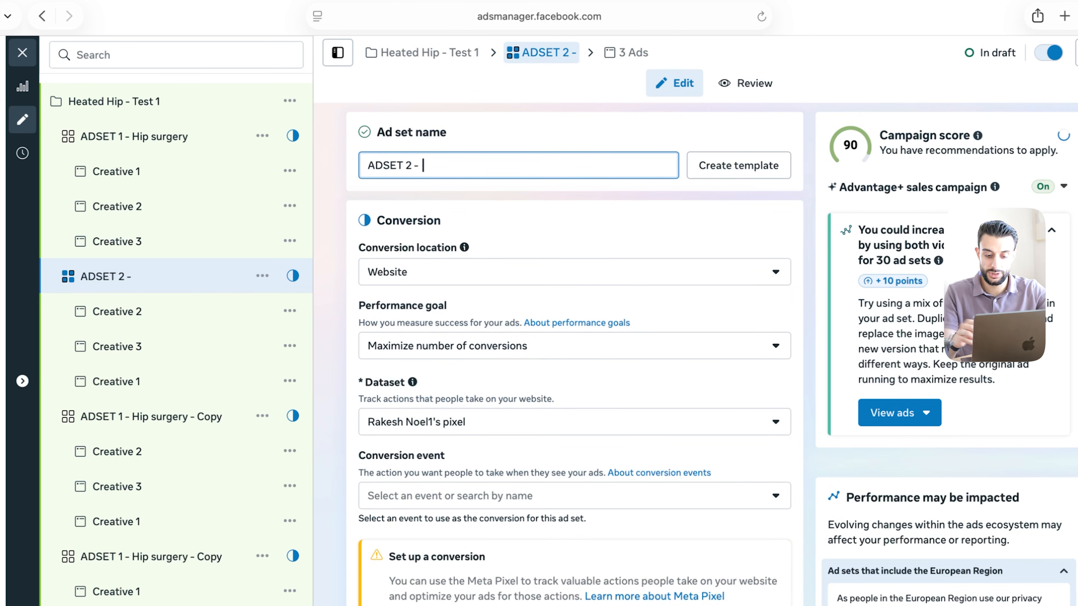
text(pregnancy)
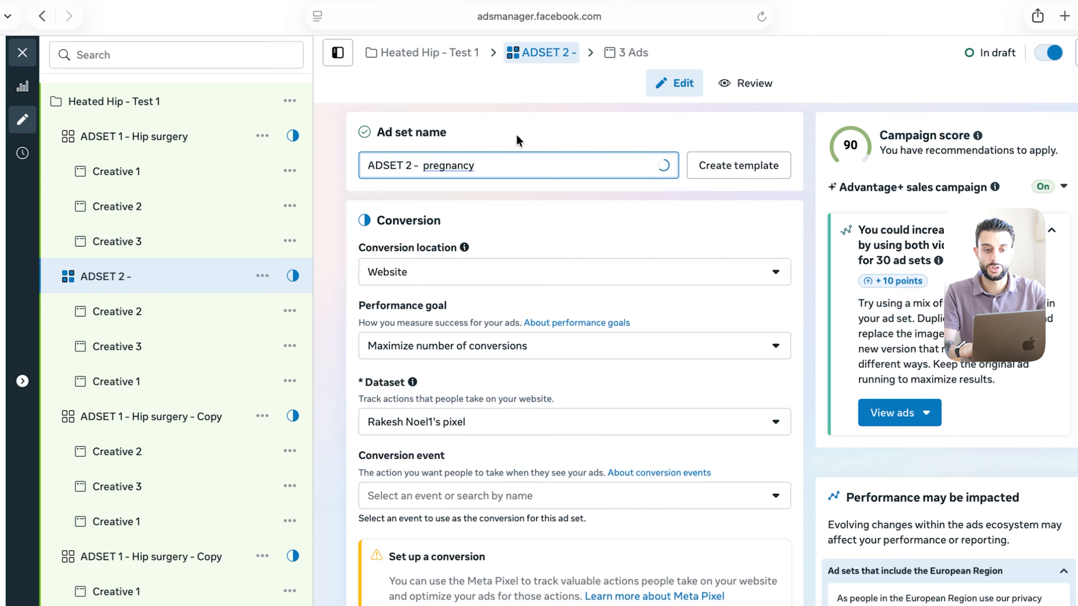
click(518, 143)
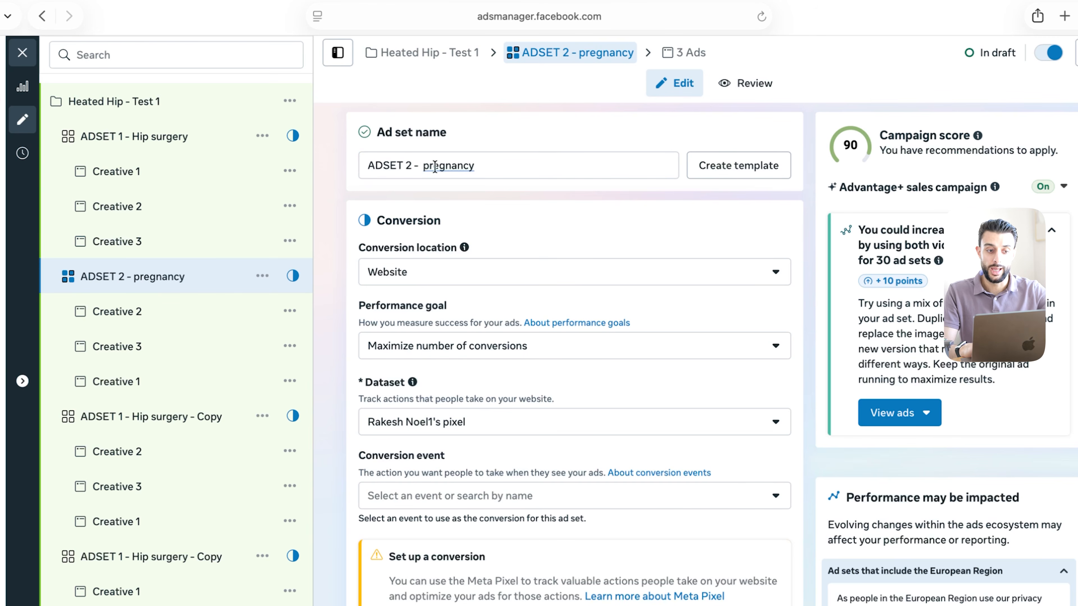
Check Creative 2 and Creative 1 inside ADSET 2 - pregnancy
scroll(349, 244, down, 15)
scroll(589, 278, up, 5)
scroll(589, 279, up, 5)
scroll(577, 274, down, 8)
scroll(568, 272, up, 8)
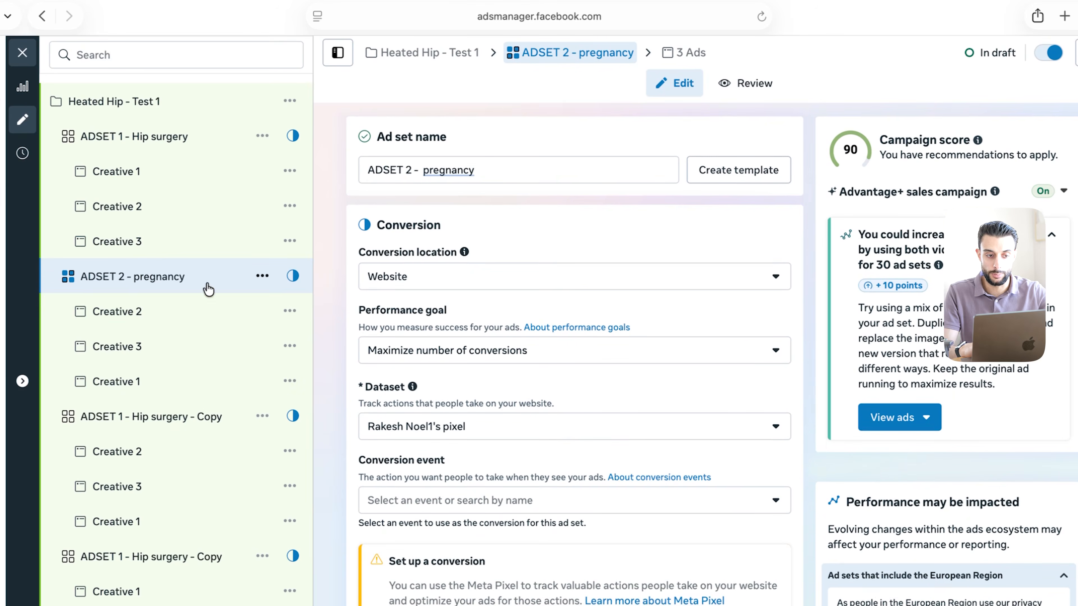
click(149, 309)
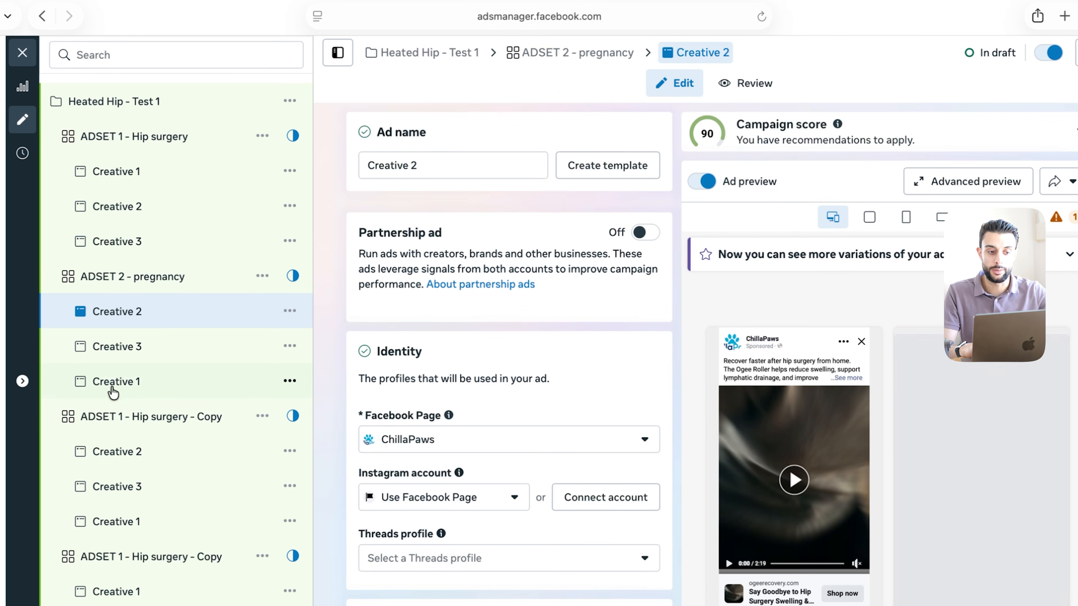
click(113, 386)
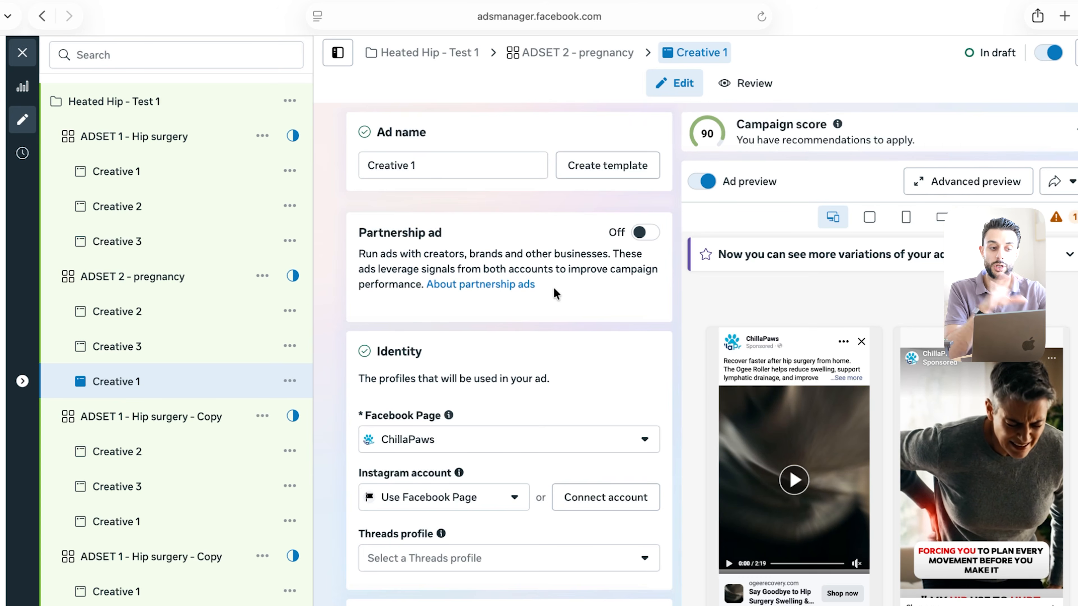
Rename the next copied ad set to 'ADSET 3 - old age'
click(137, 416)
drag(527, 166, 404, 165)
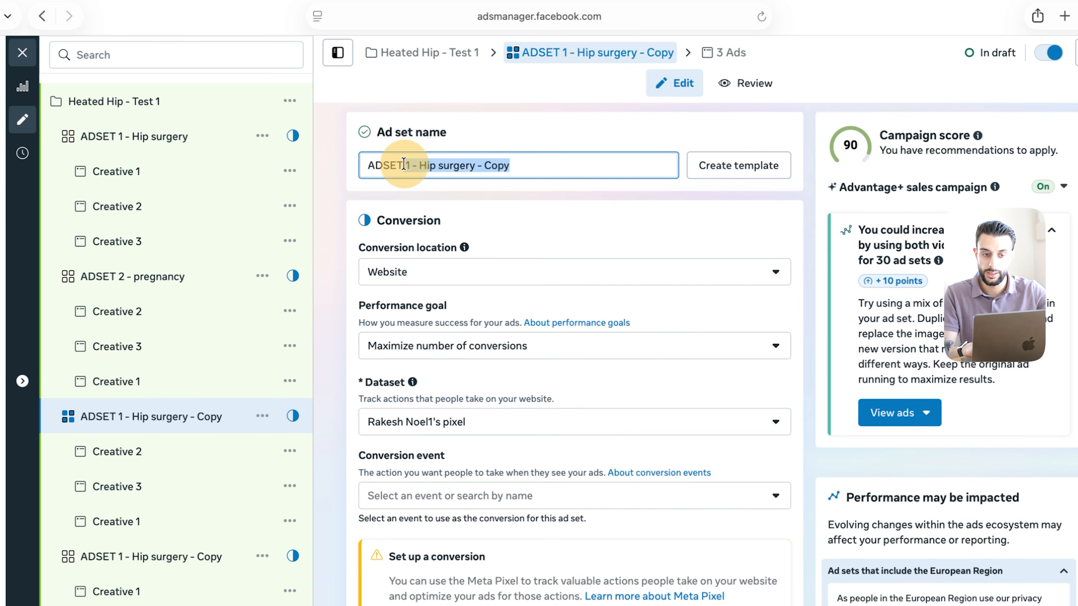
key(BackSpace)
text(3)
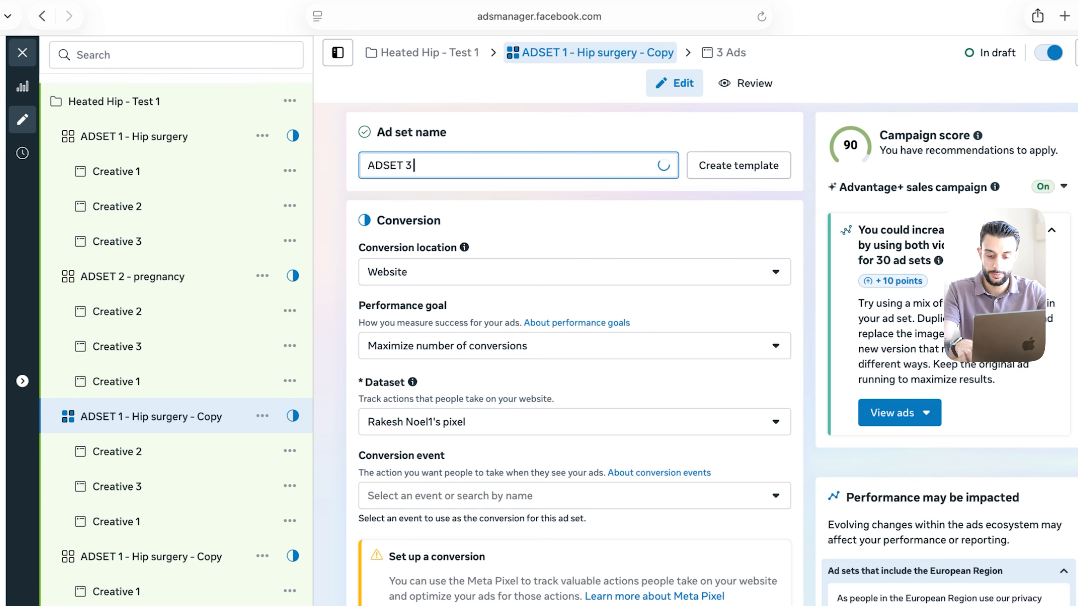
text( - old age)
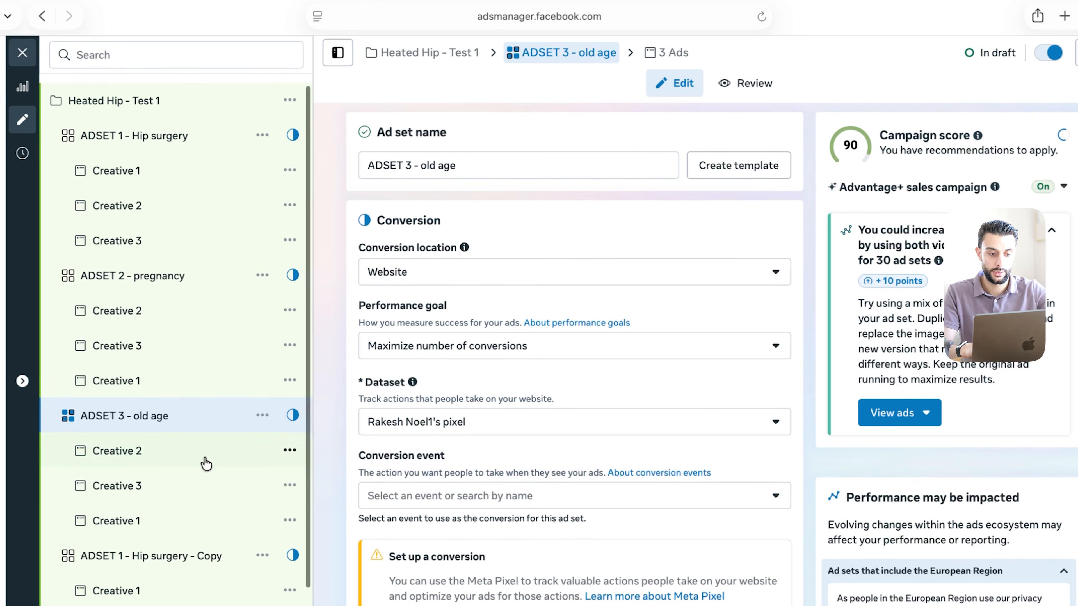
scroll(206, 464, down, 2)
Rename another copied ad set to 'ADSET 4 - sports injury'
click(168, 481)
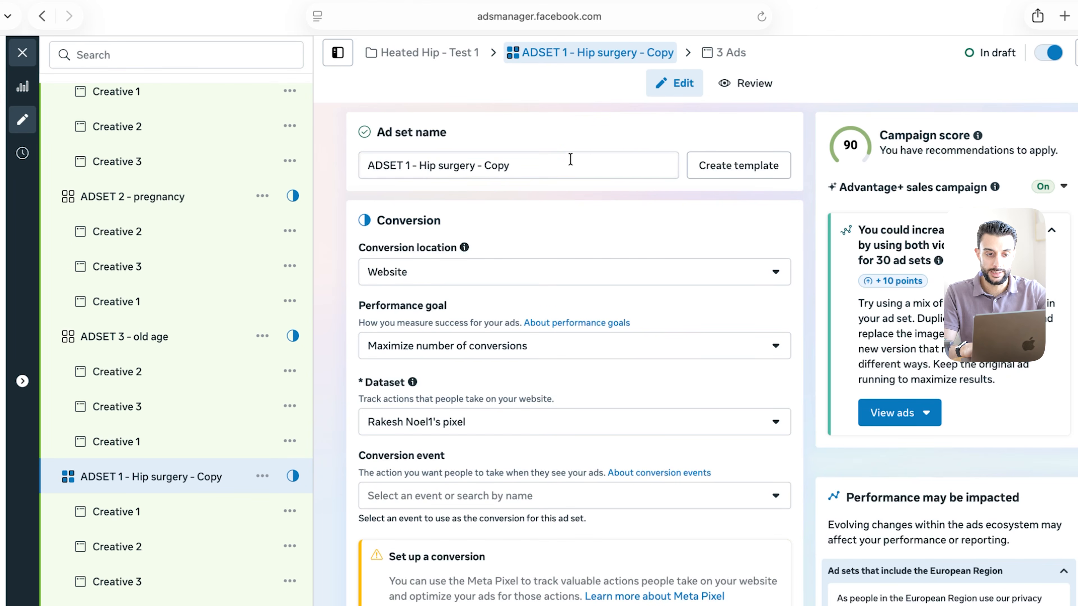
drag(508, 158, 558, 161)
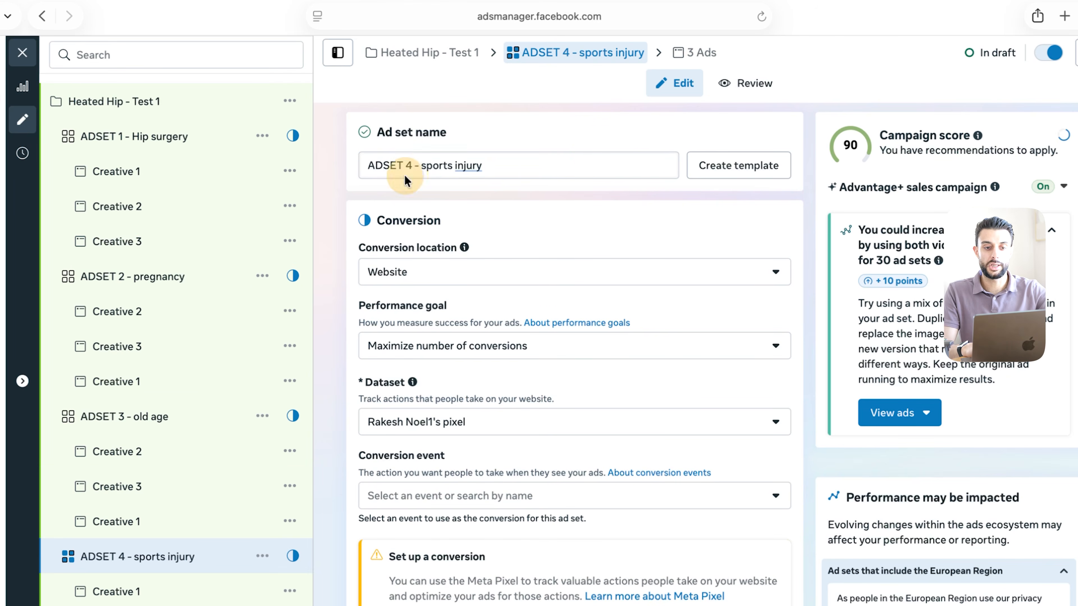
click(337, 205)
scroll(159, 425, down, 5)
scroll(140, 530, up, 3)
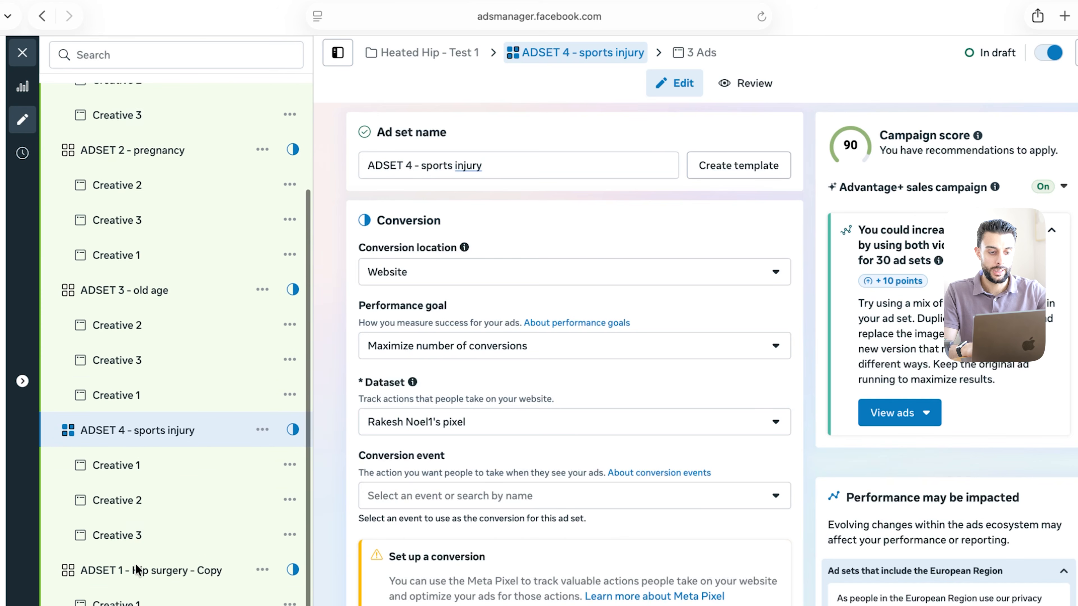
Rename the last copied ad set to 'ADSET 5 - confidence'
click(137, 571)
drag(530, 166, 410, 164)
key(BackSpace)
text(5 )
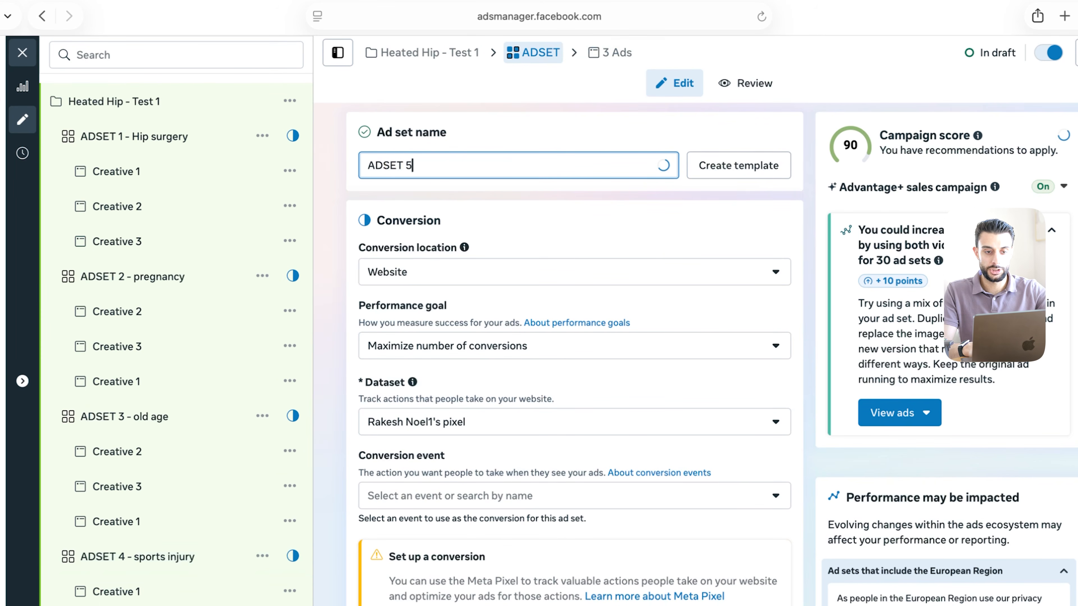
text(- confidence)
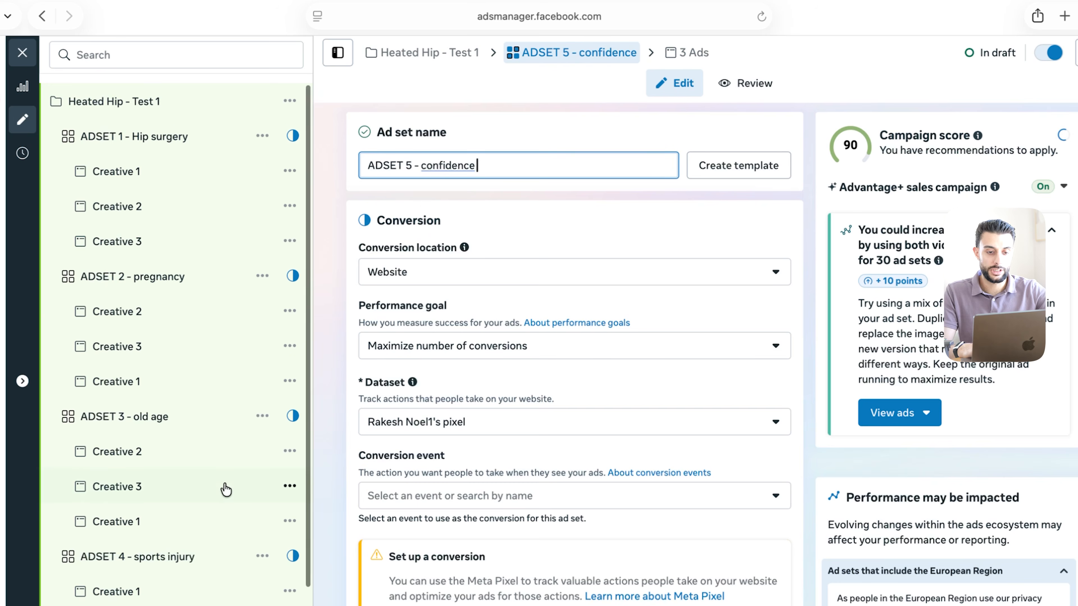
scroll(223, 488, down, 3)
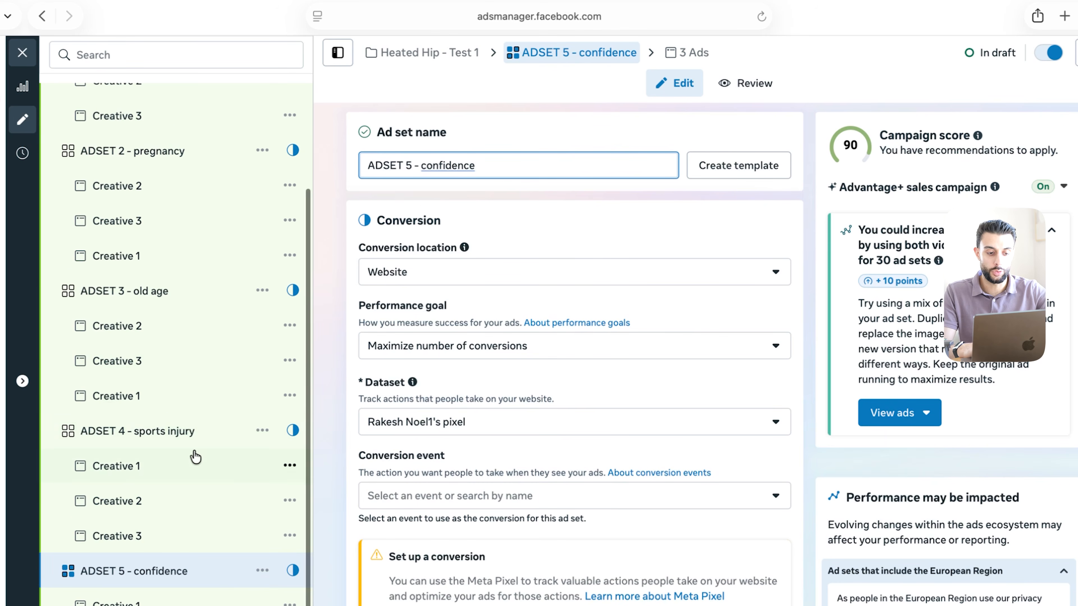
scroll(192, 450, up, 3)
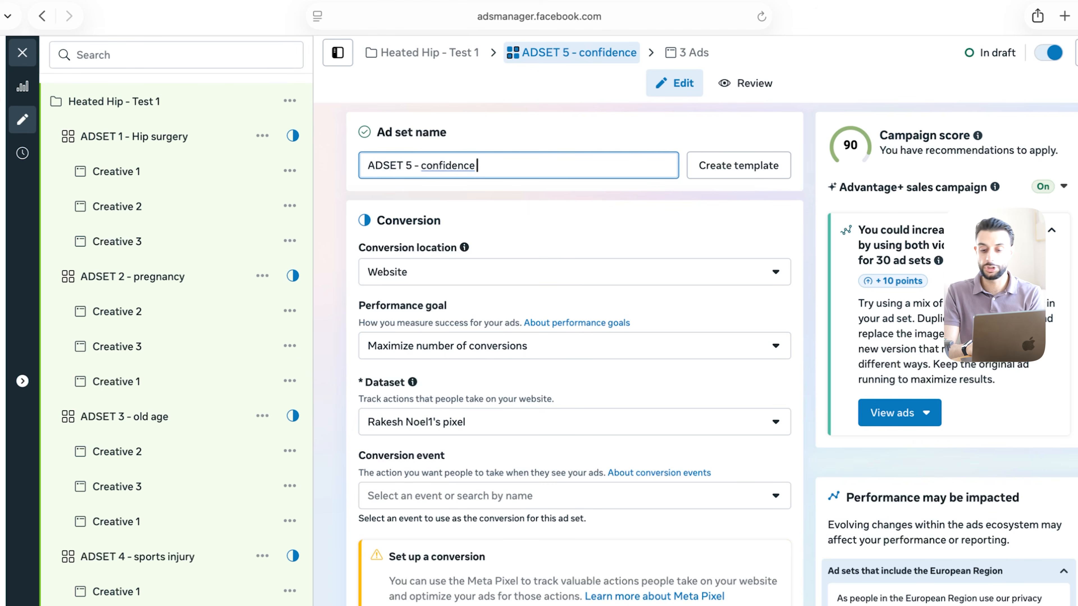
Confirm the 'ADSET 5 - confidence' name and select the Hip Brace campaign in the Campaigns list
key(Return)
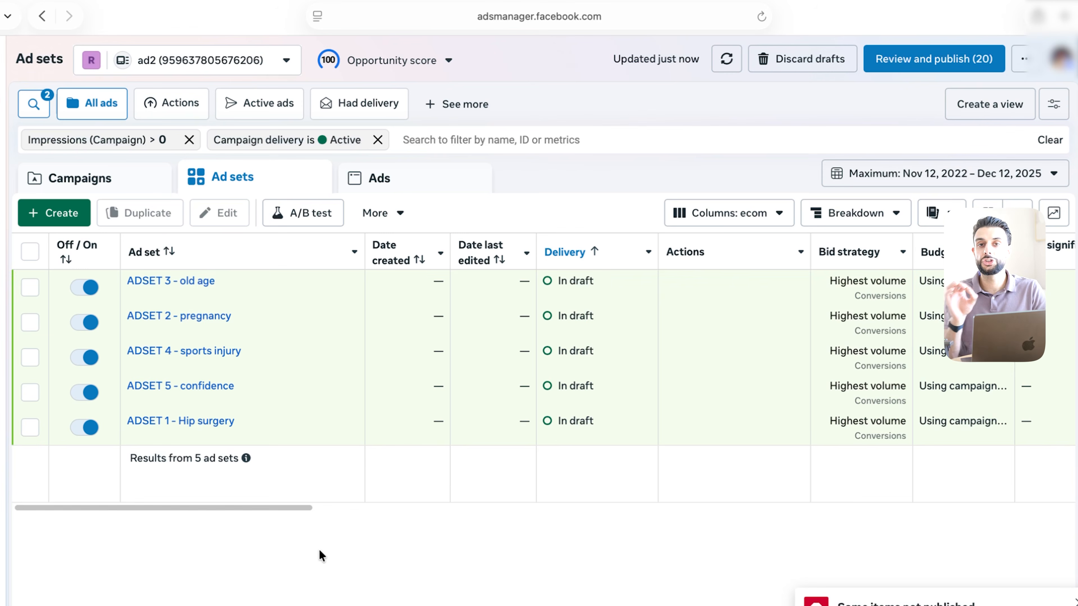
click(97, 186)
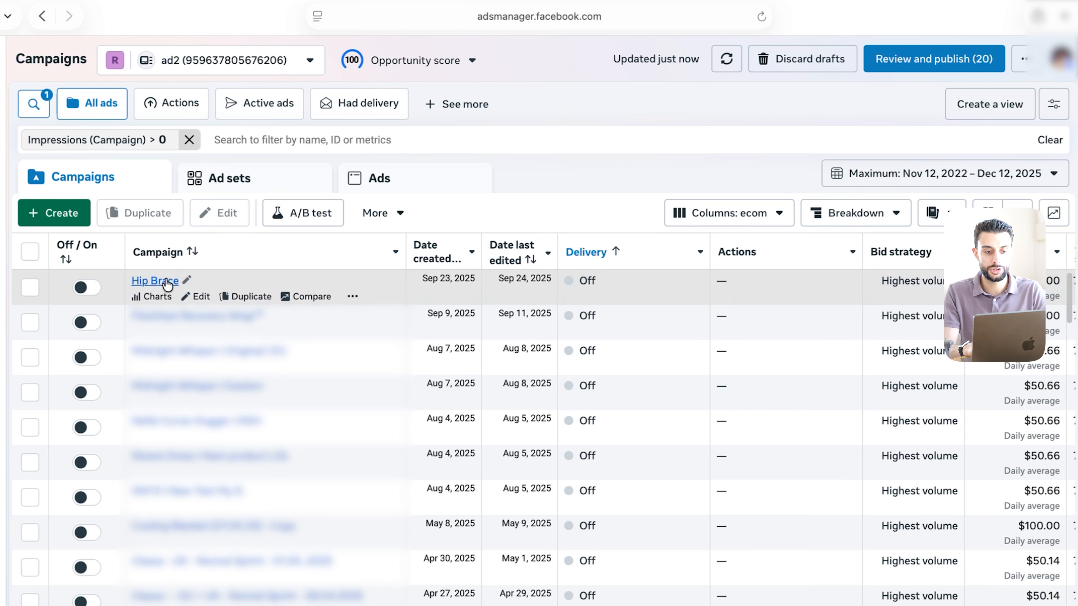
click(29, 288)
List the campaign's ad sets and draft ads, showing Creative 1–3 under each ad set
click(259, 174)
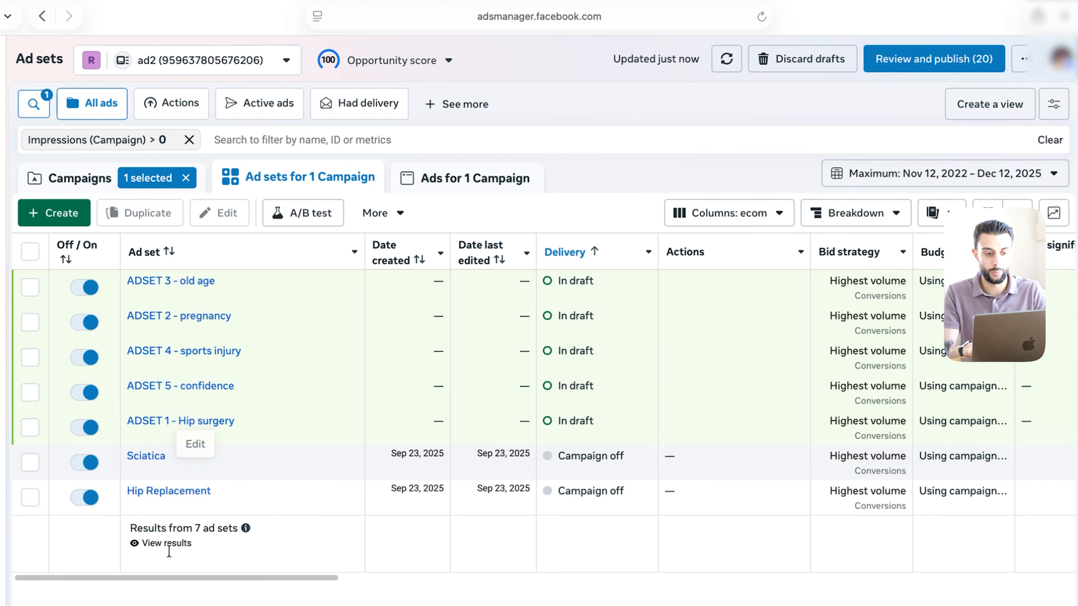
click(478, 178)
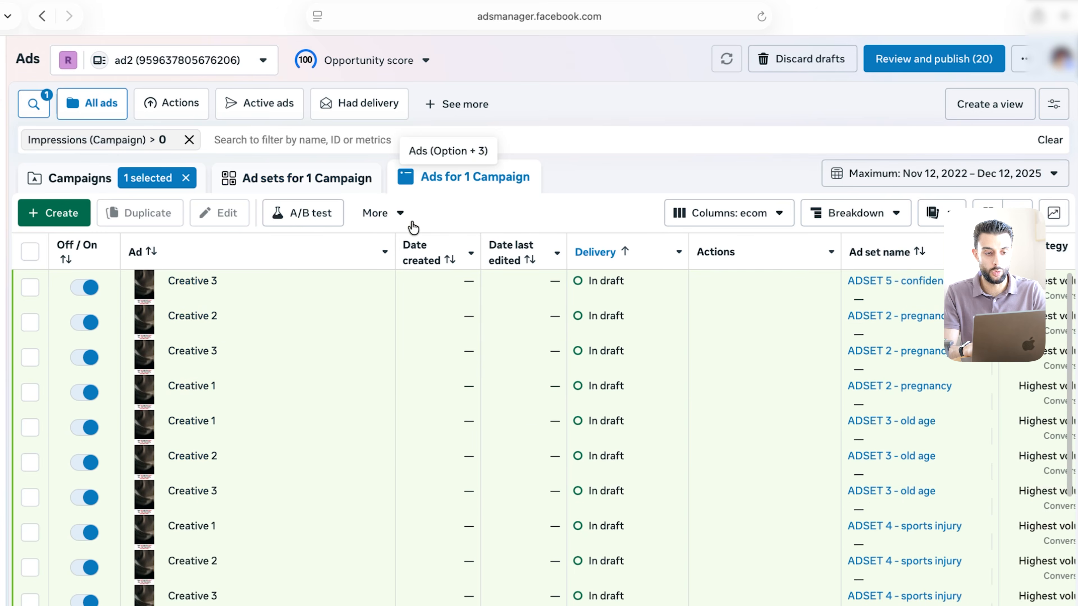
scroll(359, 416, down, 5)
scroll(349, 440, up, 5)
click(79, 183)
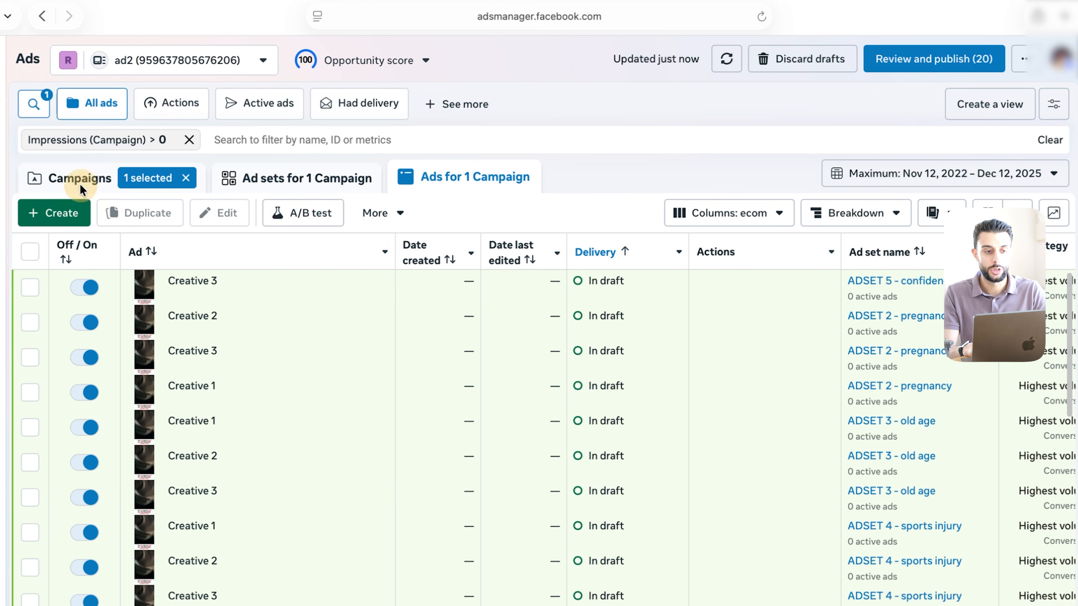